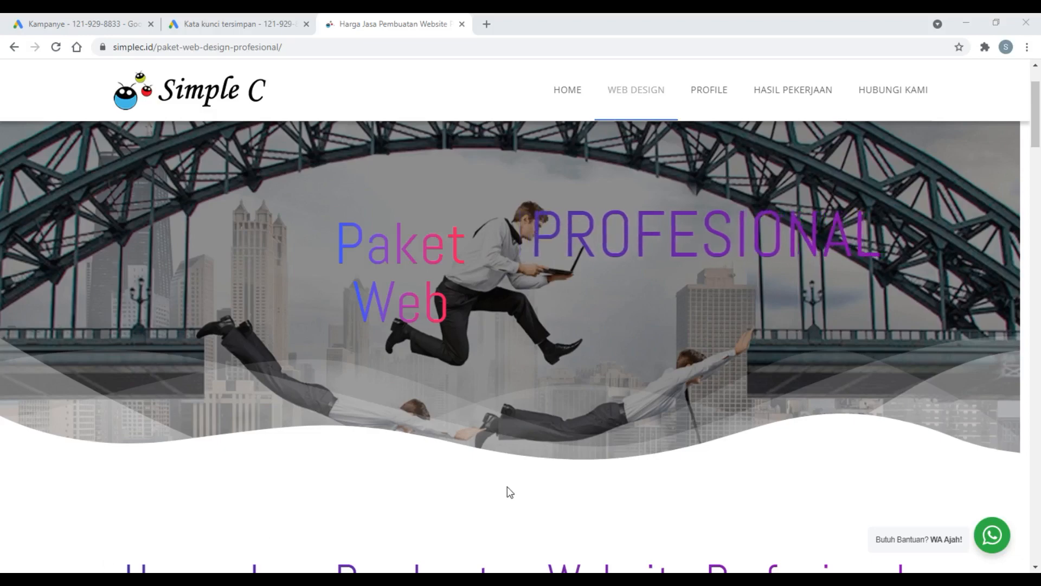
Step: Review the professional web package page, from its introduction through the package prices to the ordering procedure
scroll(509, 490, "down", 4)
scroll(507, 490, "down", 7)
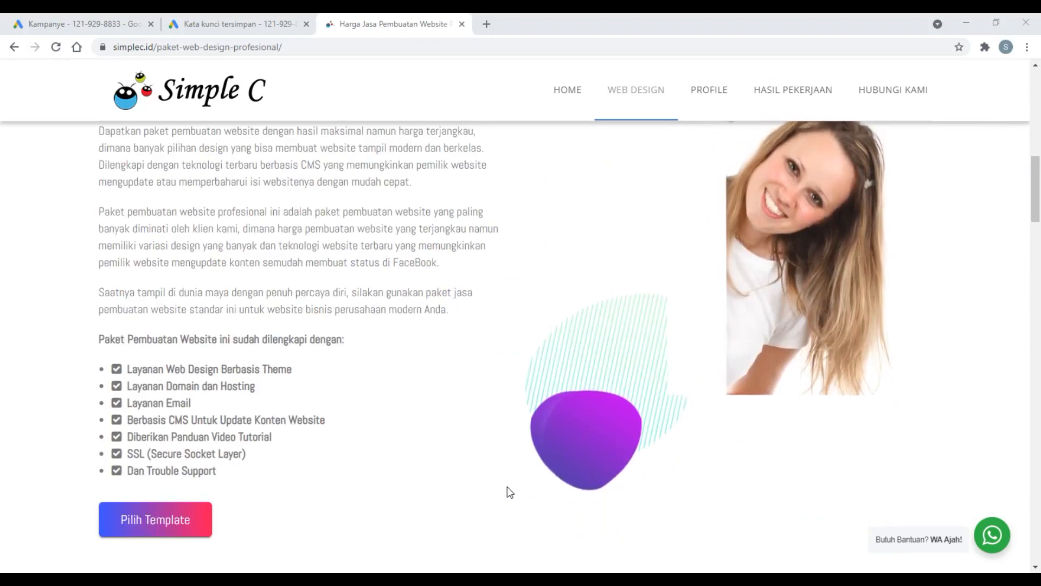
scroll(506, 486, "down", 12)
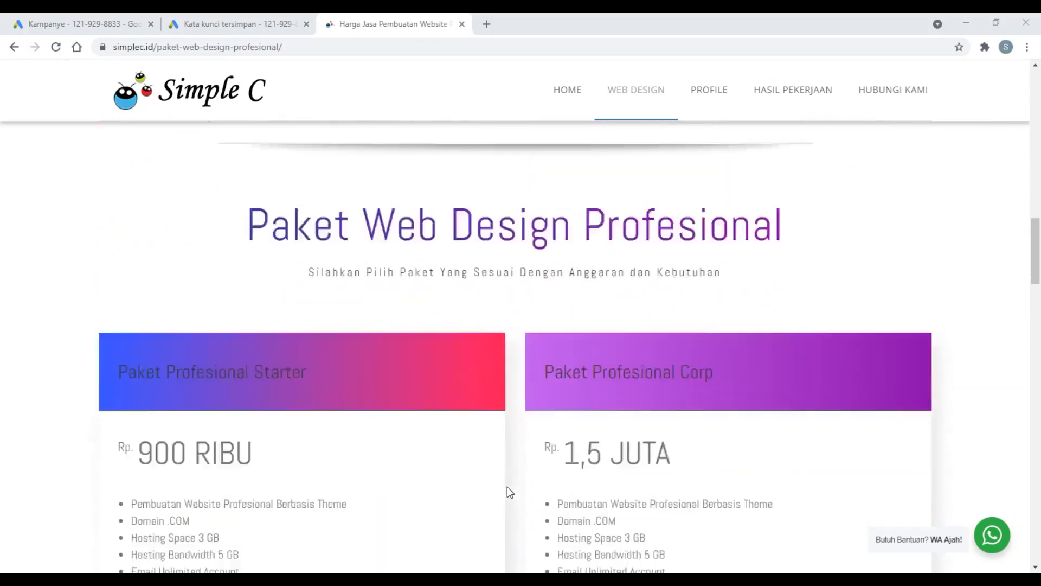
scroll(506, 487, "down", 20)
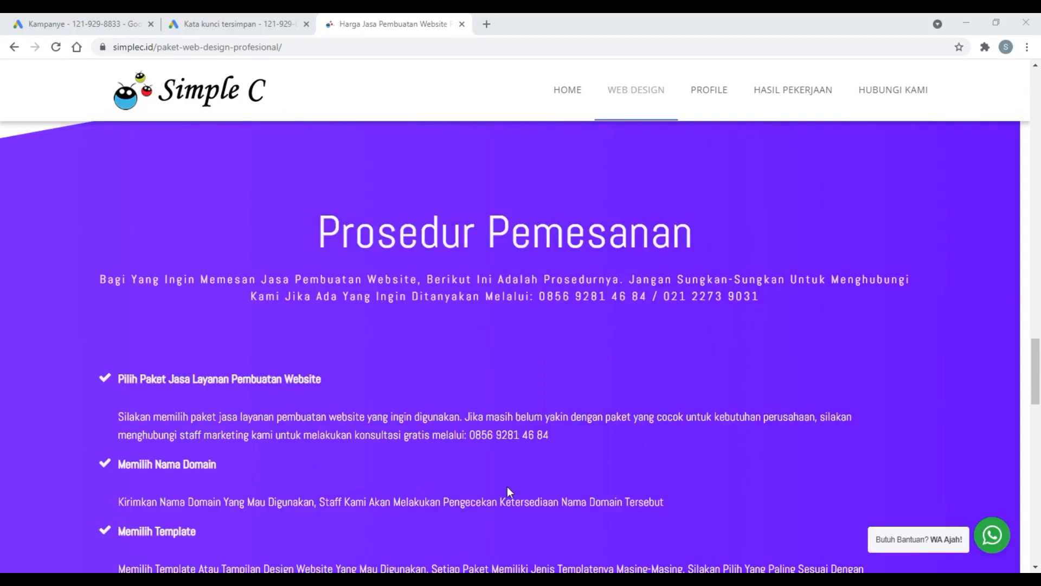
scroll(508, 487, "up", 20)
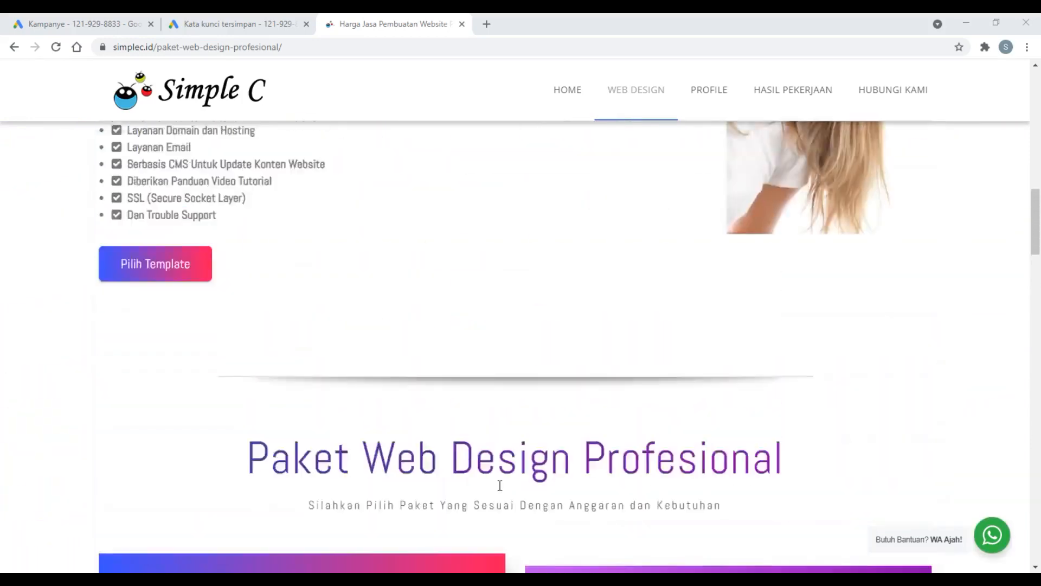
scroll(494, 482, "up", 6)
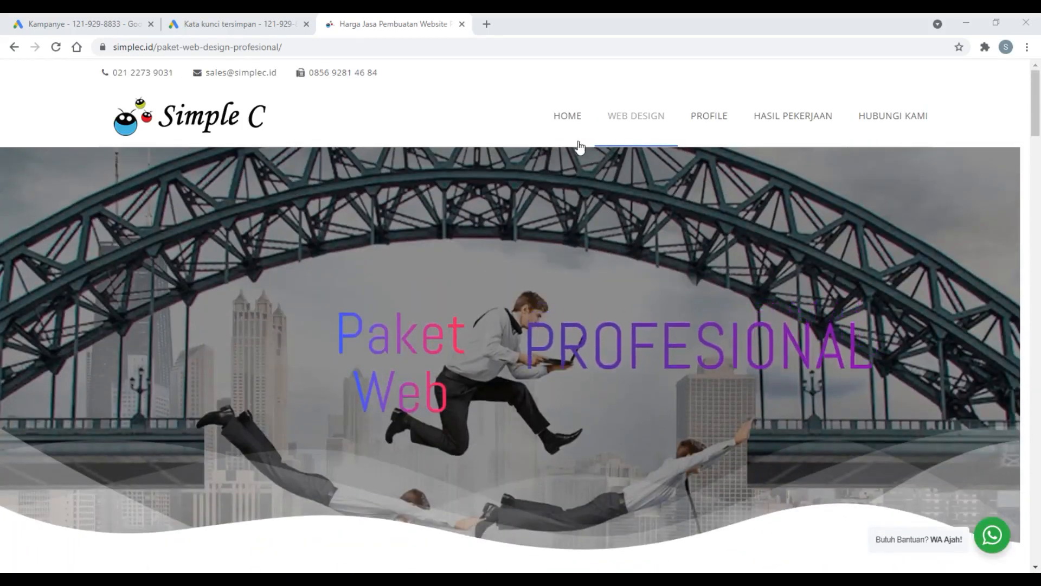
Step: Open the Simple C home page and review its website service overview and the Promo, Profesional and Premium offers
left_click(571, 113)
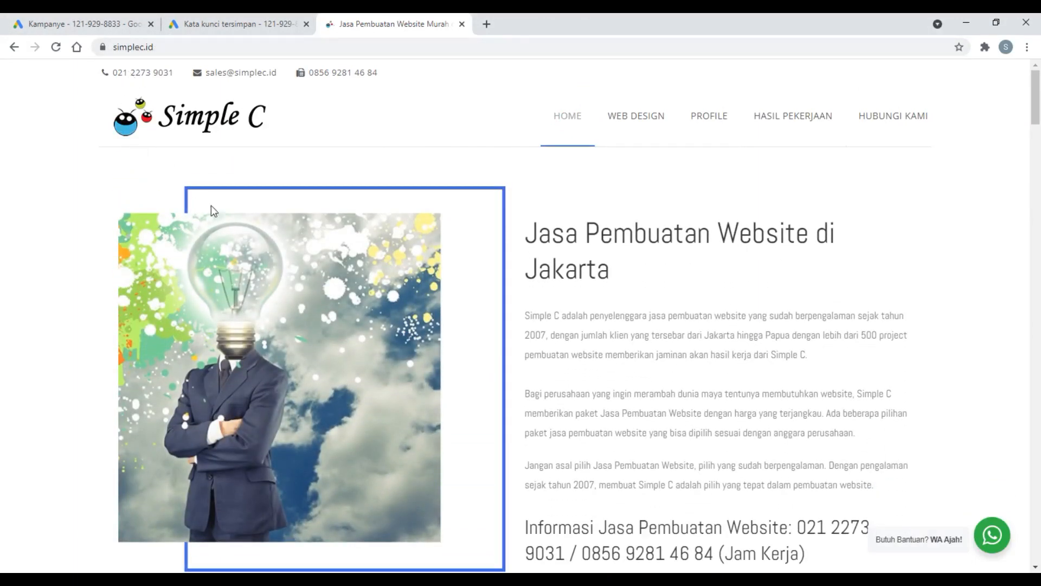
scroll(636, 390, "down", 10)
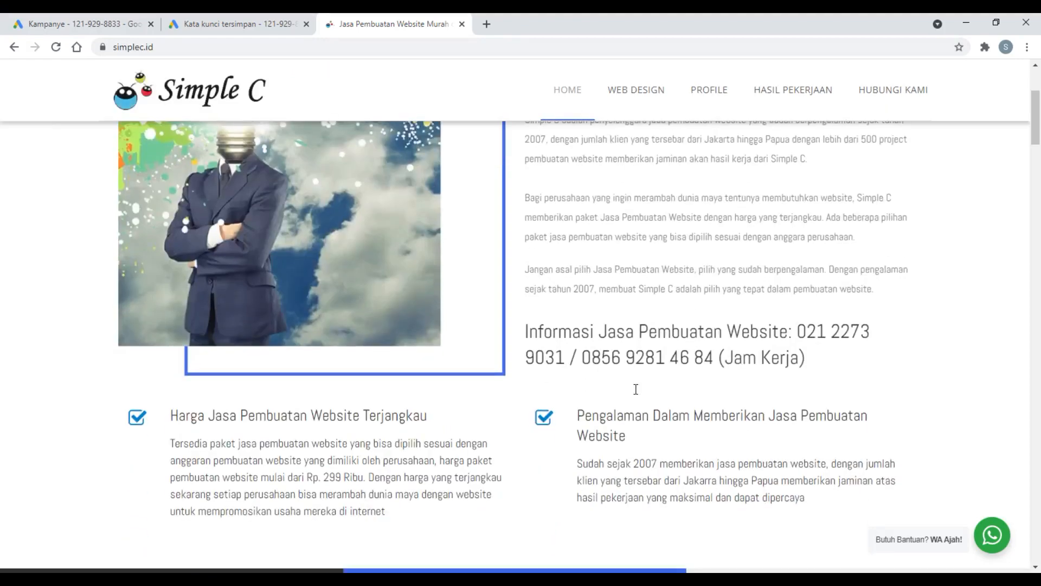
scroll(635, 388, "down", 15)
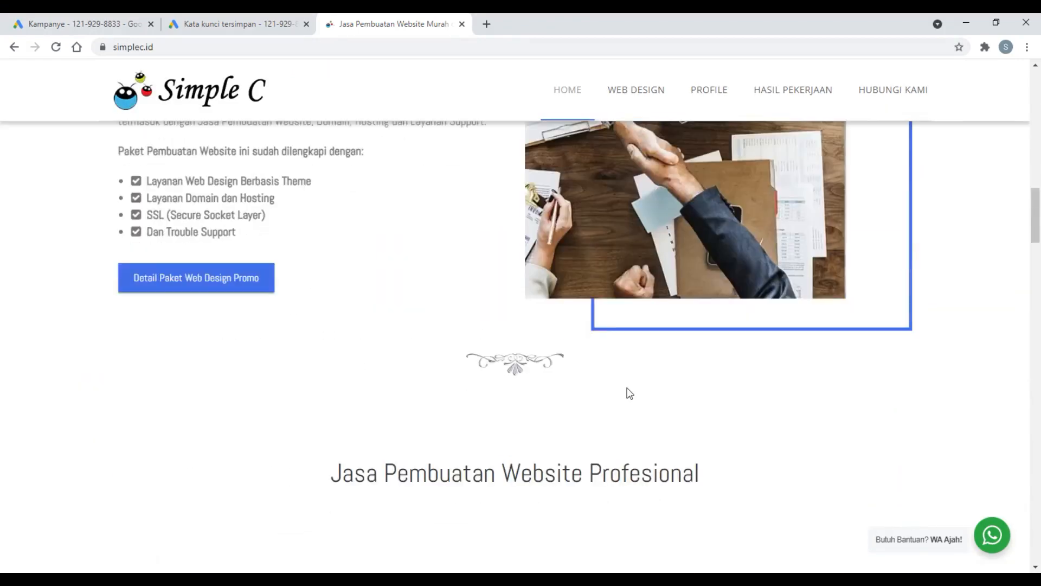
scroll(628, 392, "down", 10)
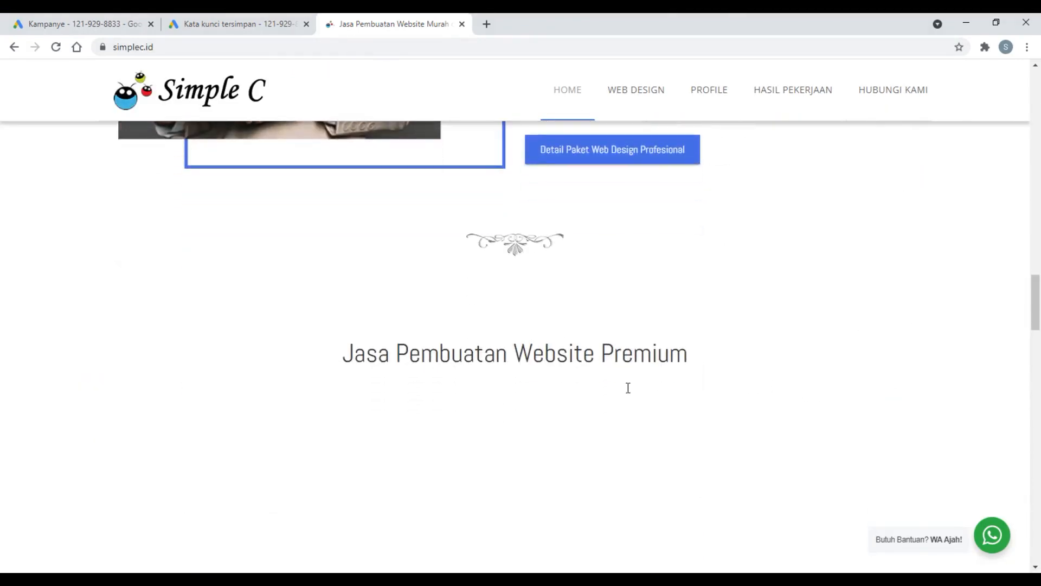
scroll(629, 393, "down", 8)
scroll(627, 387, "up", 12)
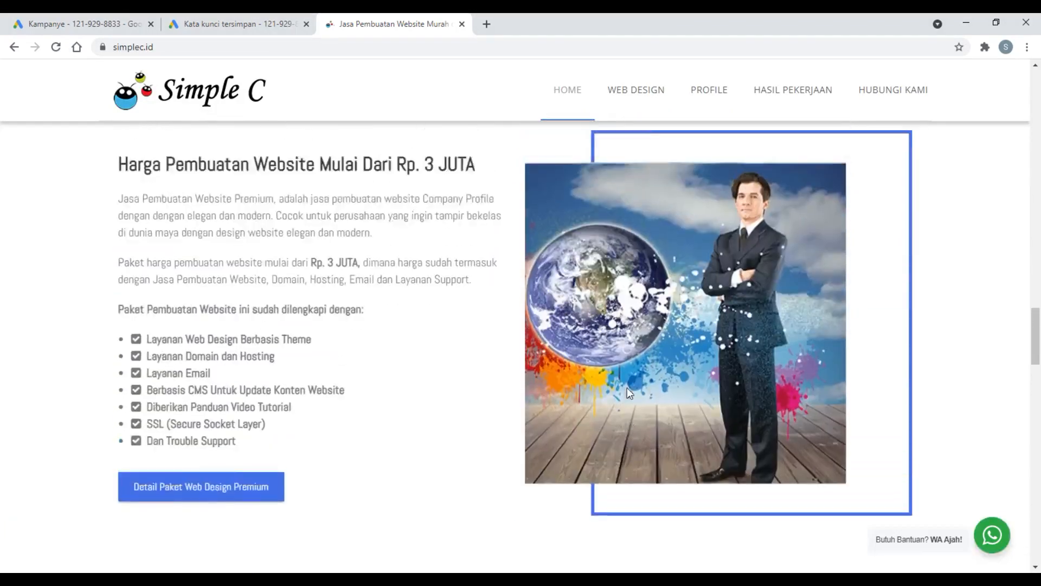
scroll(627, 387, "up", 20)
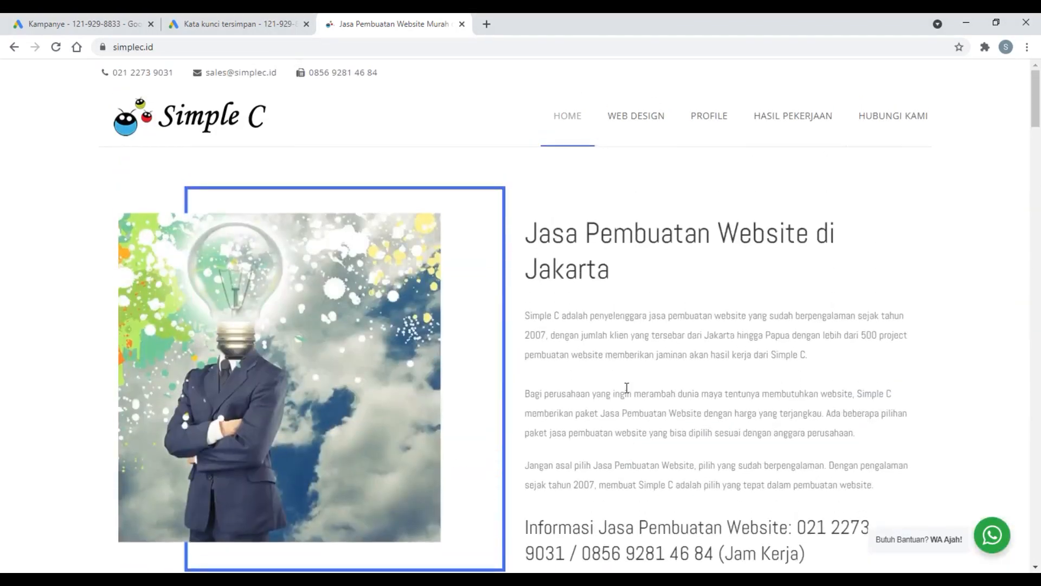
Step: Open the Web Design Profesional page and look over its banner, introduction and list of included services
mouse_move(639, 121)
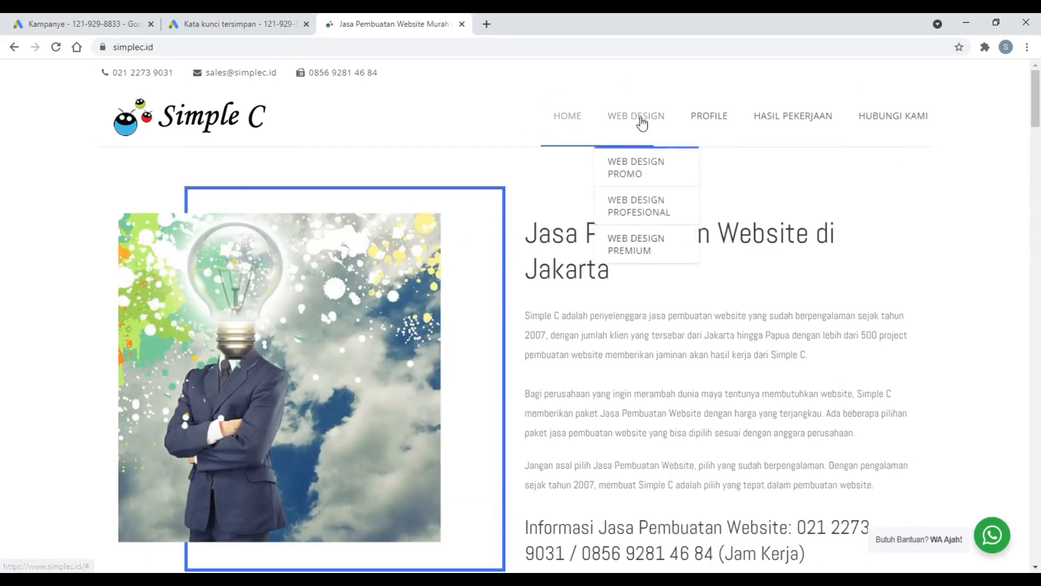
left_click(647, 207)
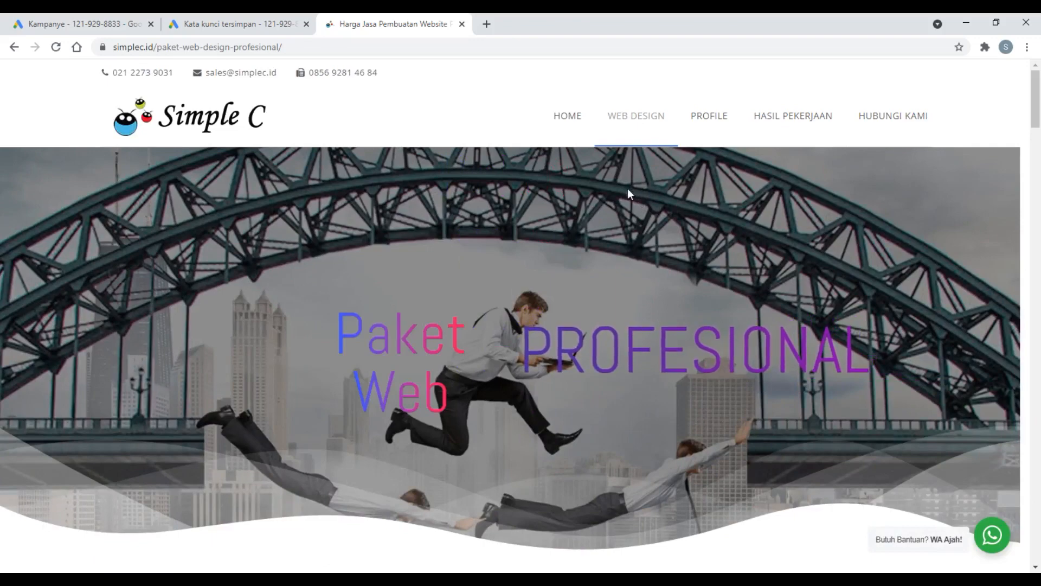
scroll(629, 195, "down", 5)
scroll(628, 198, "down", 7)
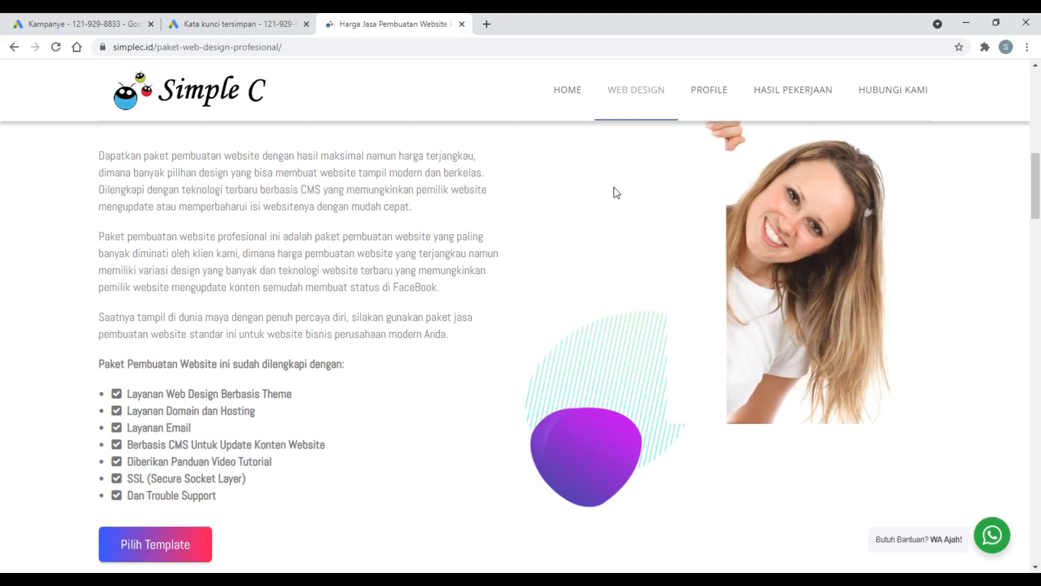
scroll(617, 193, "up", 10)
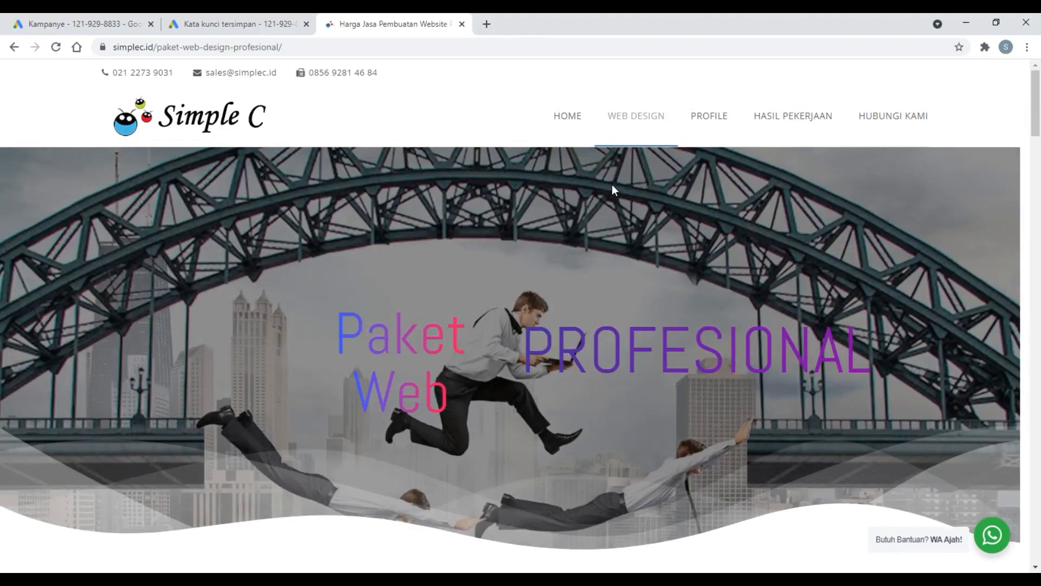
Step: Examine the Profesional Starter and Profesional Corp package details and the Prosedur Pemesanan section of the landing page
scroll(613, 186, "down", 6)
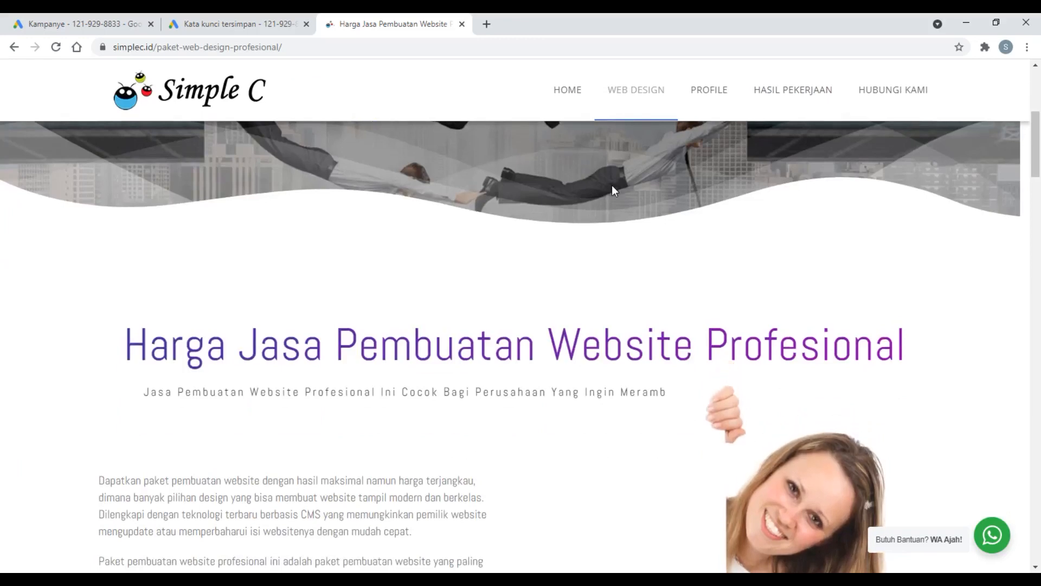
scroll(613, 187, "down", 7)
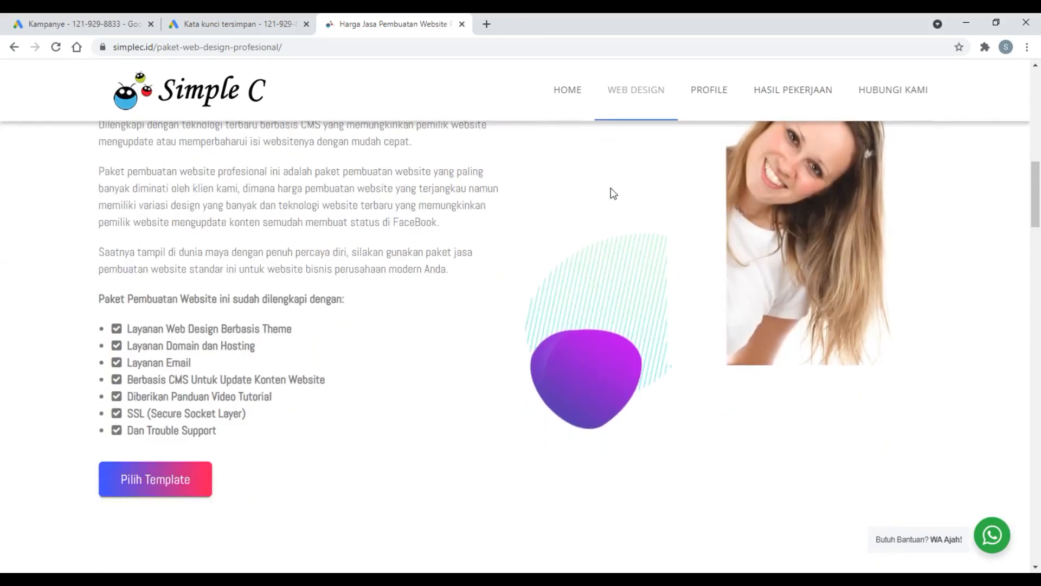
scroll(614, 190, "down", 10)
scroll(612, 193, "down", 9)
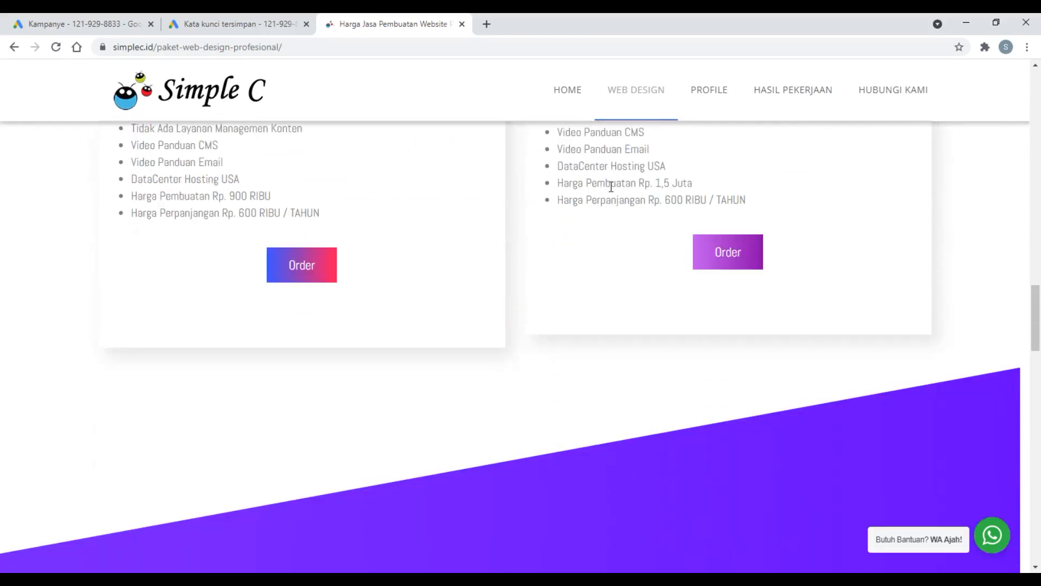
scroll(611, 187, "down", 10)
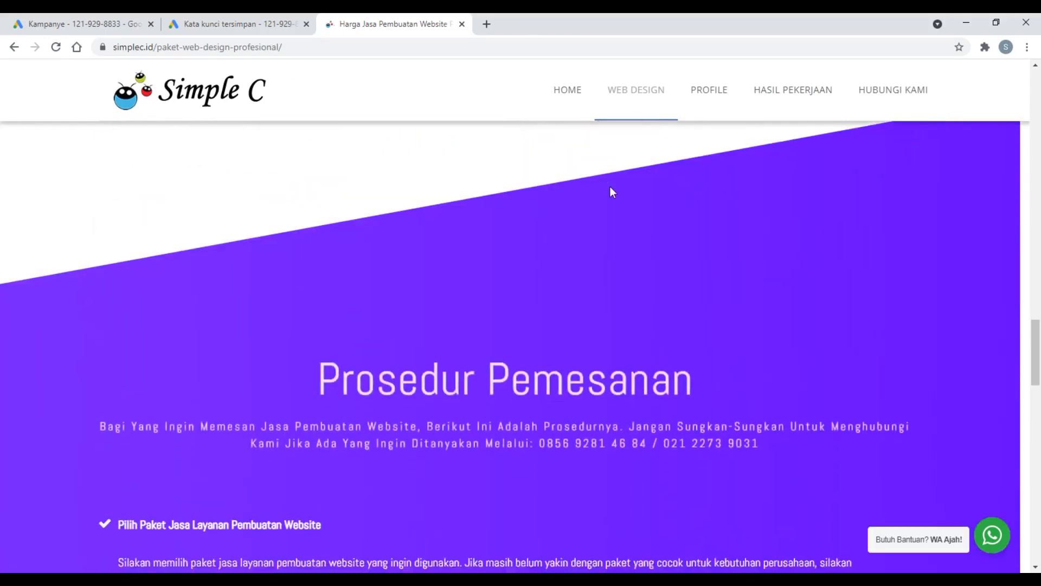
scroll(615, 231, "up", 20)
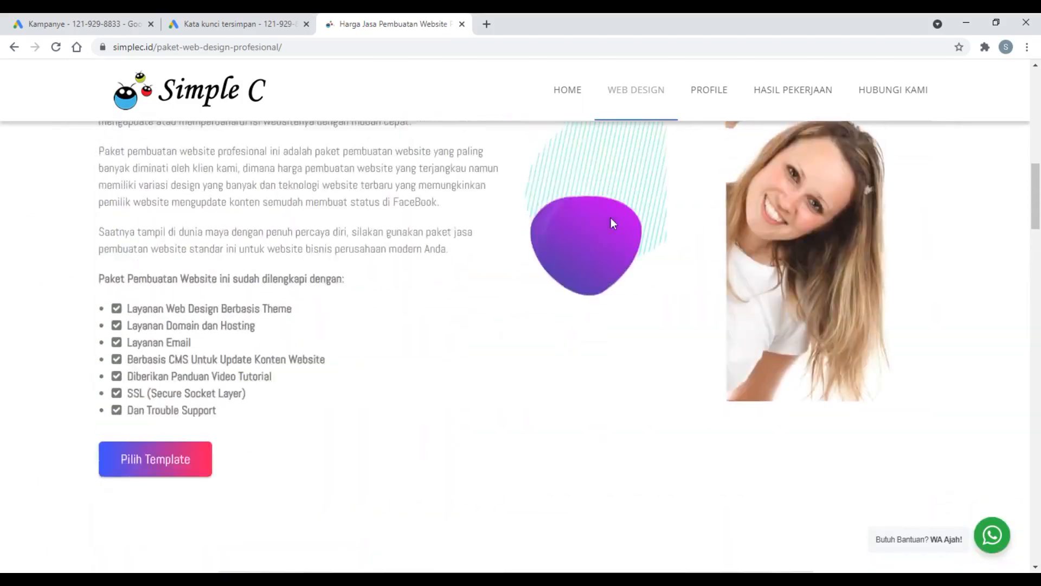
scroll(611, 215, "down", 10)
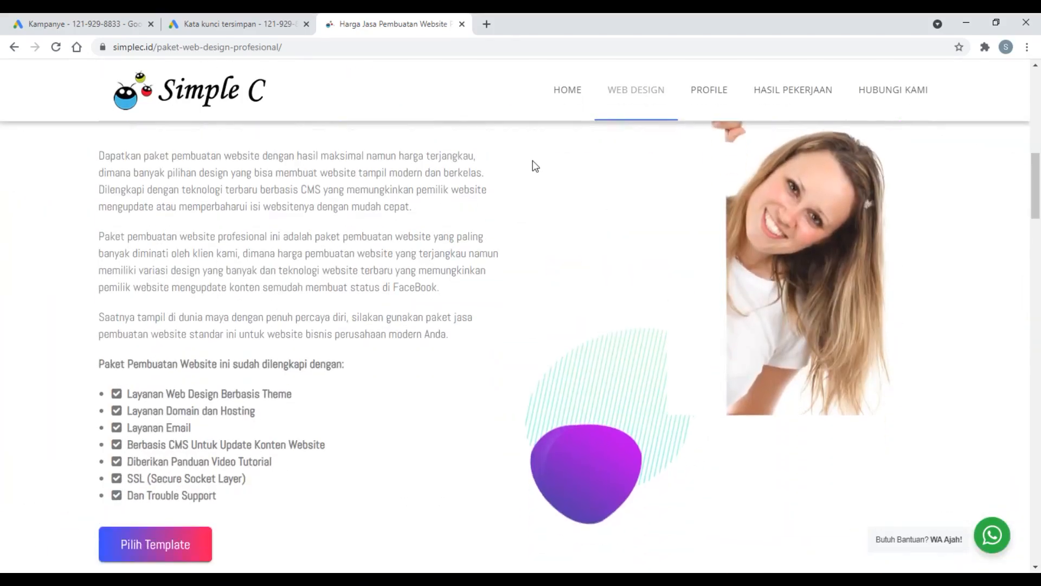
scroll(423, 185, "down", 7)
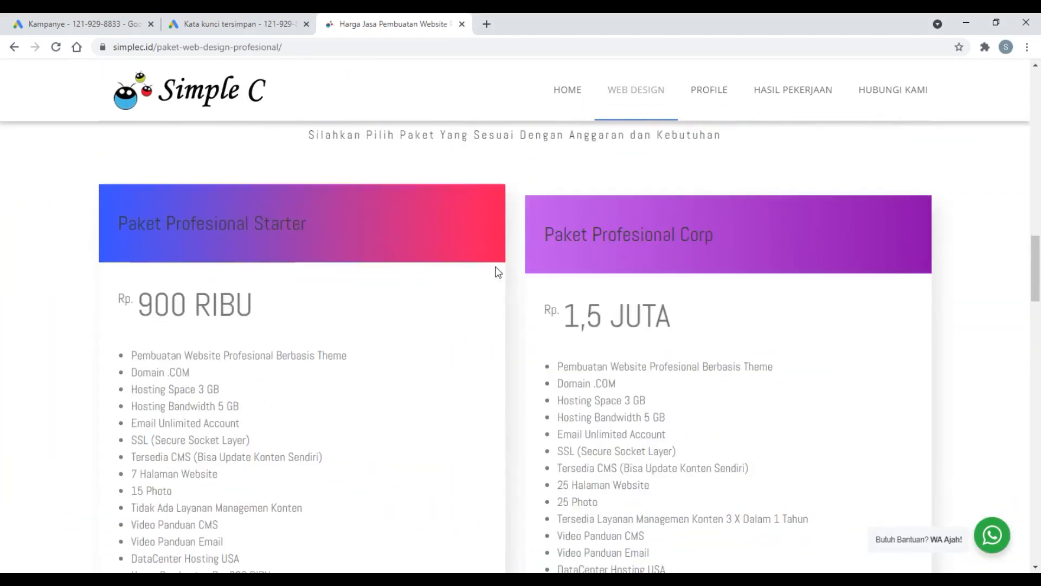
scroll(498, 271, "down", 15)
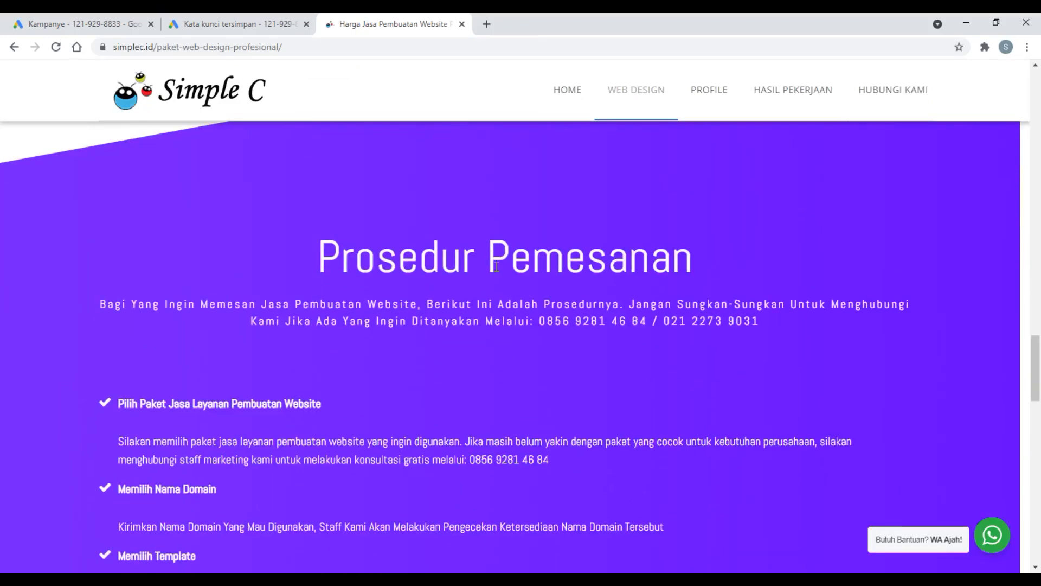
scroll(496, 267, "up", 20)
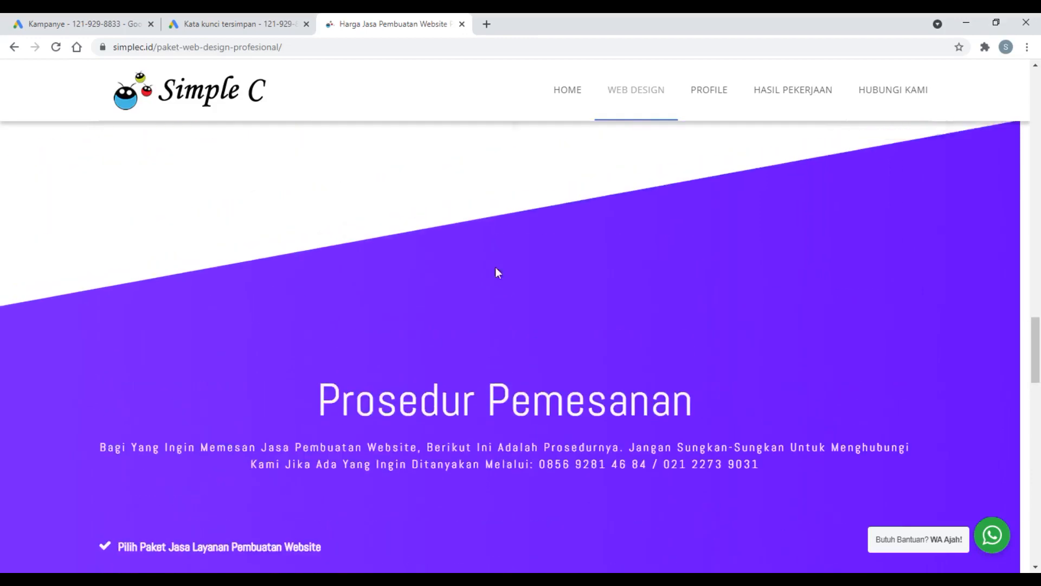
scroll(497, 265, "up", 8)
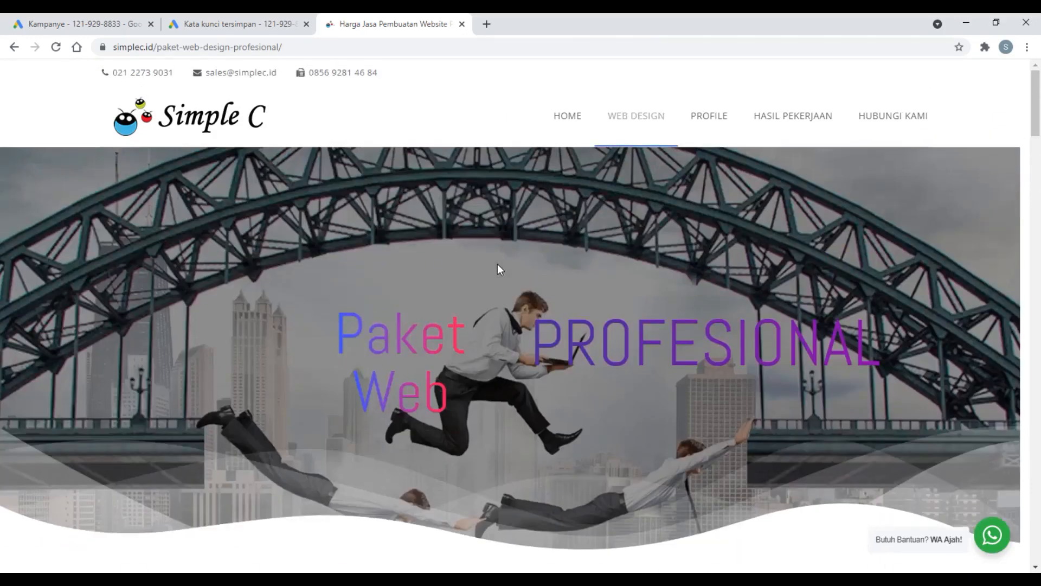
Step: Switch to the Google Ads keyword plan and review the saved keywords with their monthly searches, competition and bid ranges
left_click(245, 17)
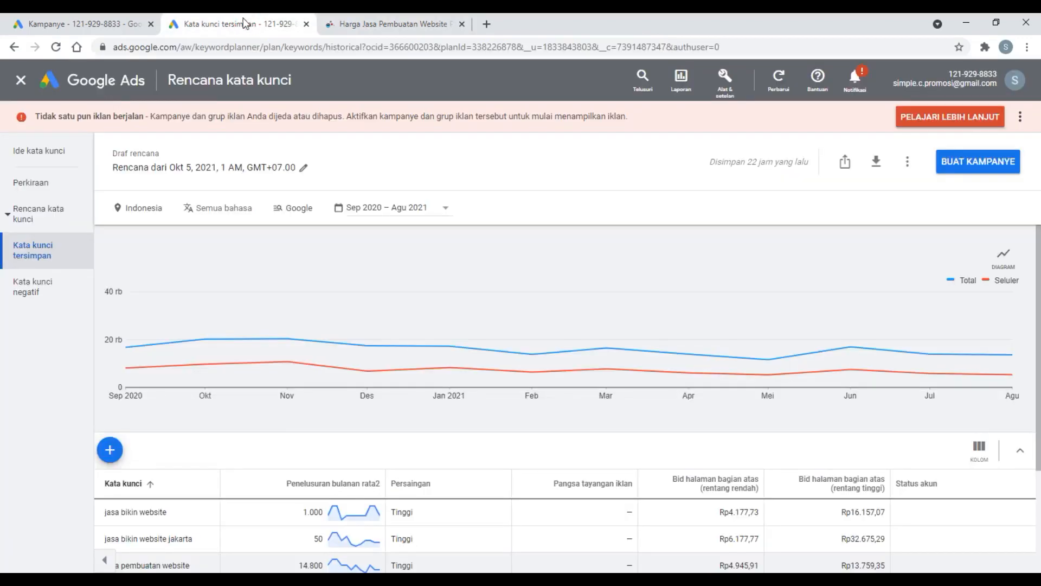
scroll(816, 278, "down", 1)
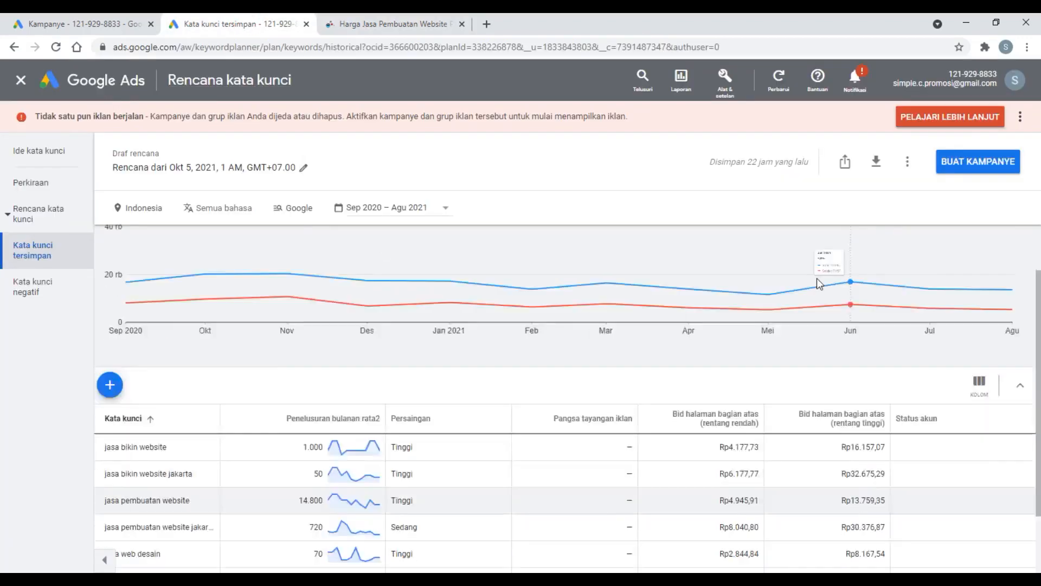
scroll(817, 278, "down", 1)
scroll(817, 279, "down", 1)
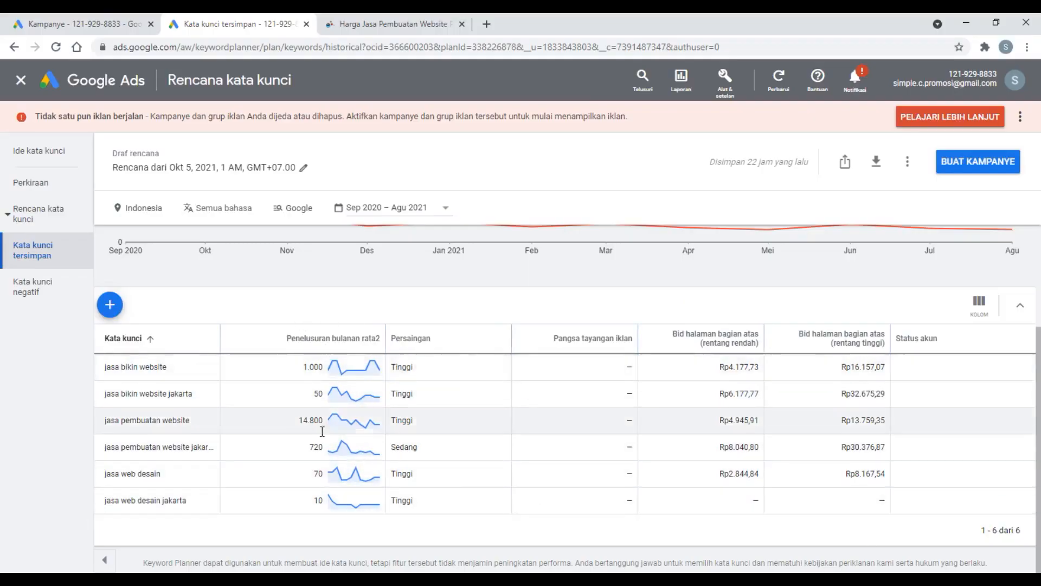
scroll(446, 490, "up", 3)
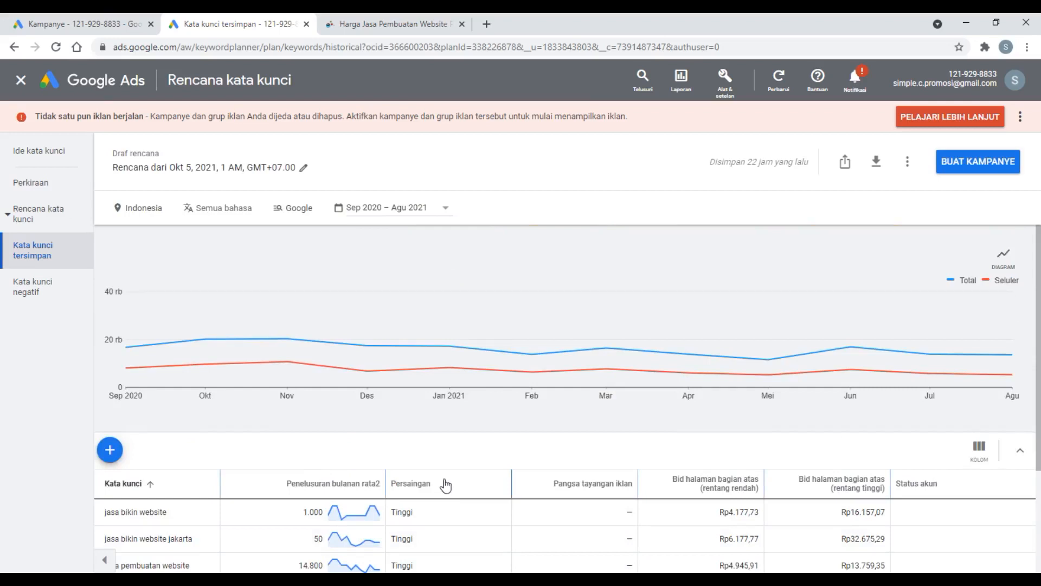
Step: Start a new Google Ads campaign without goal guidance (Buat kampanye tanpa panduan sasaran) and choose Penelusuran as its type
left_click(37, 23)
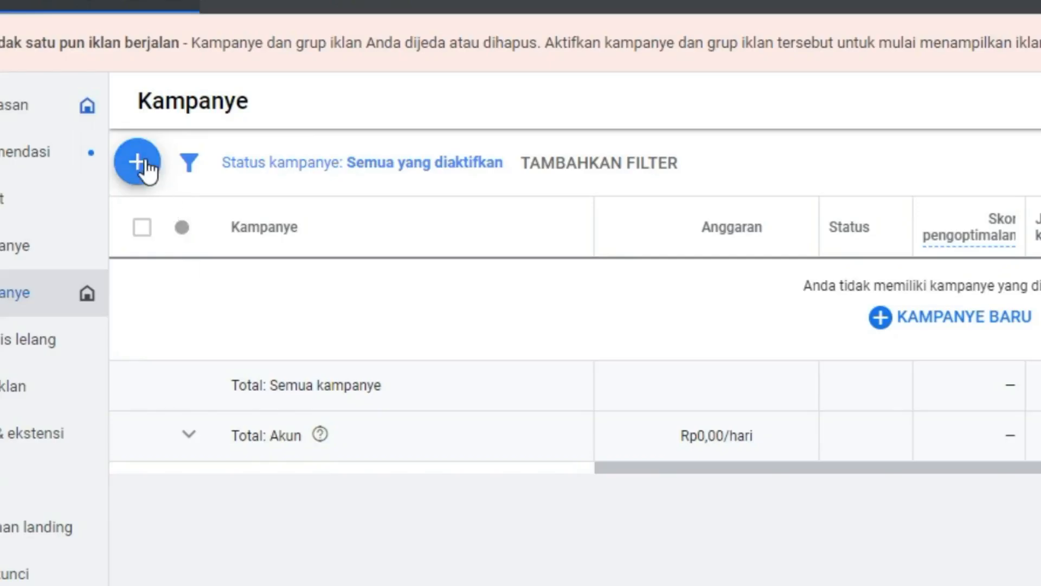
left_click(138, 163)
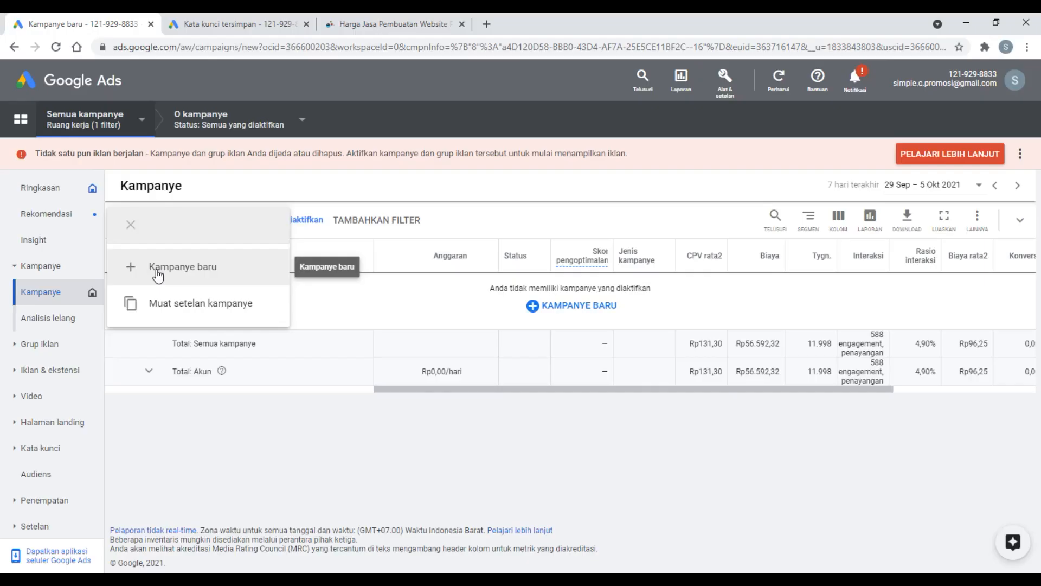
left_click(234, 248)
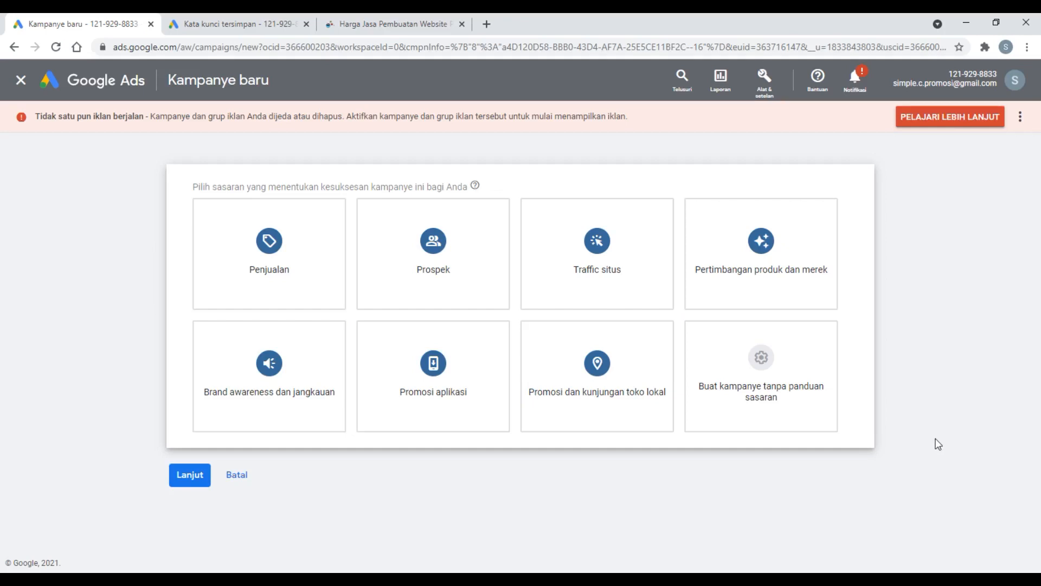
left_click(788, 400)
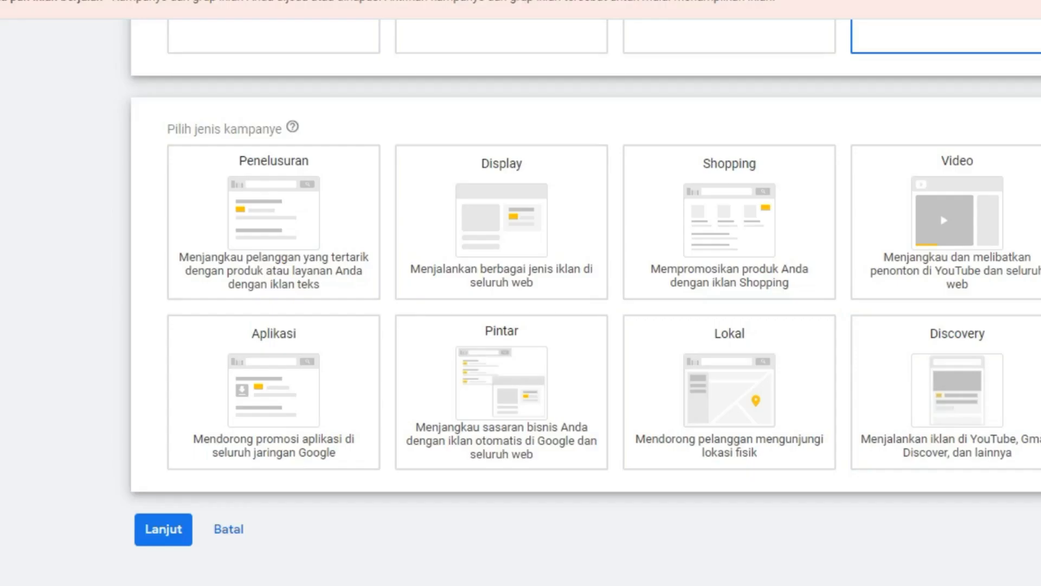
left_click(279, 266)
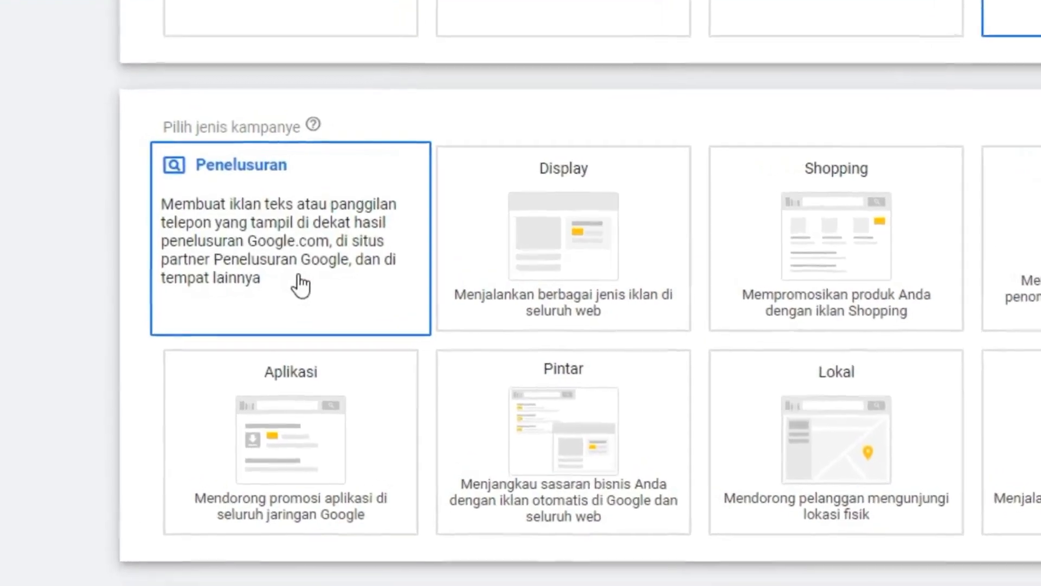
left_click(311, 299)
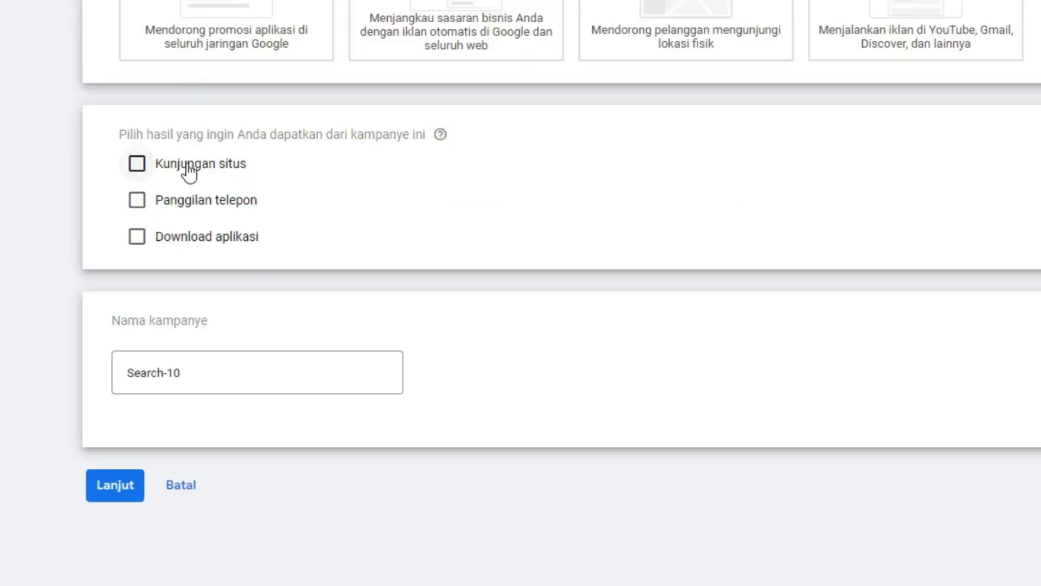
Step: Select Kunjungan situs as the desired campaign result and consult the saved keywords in the keyword plan
left_click(251, 272)
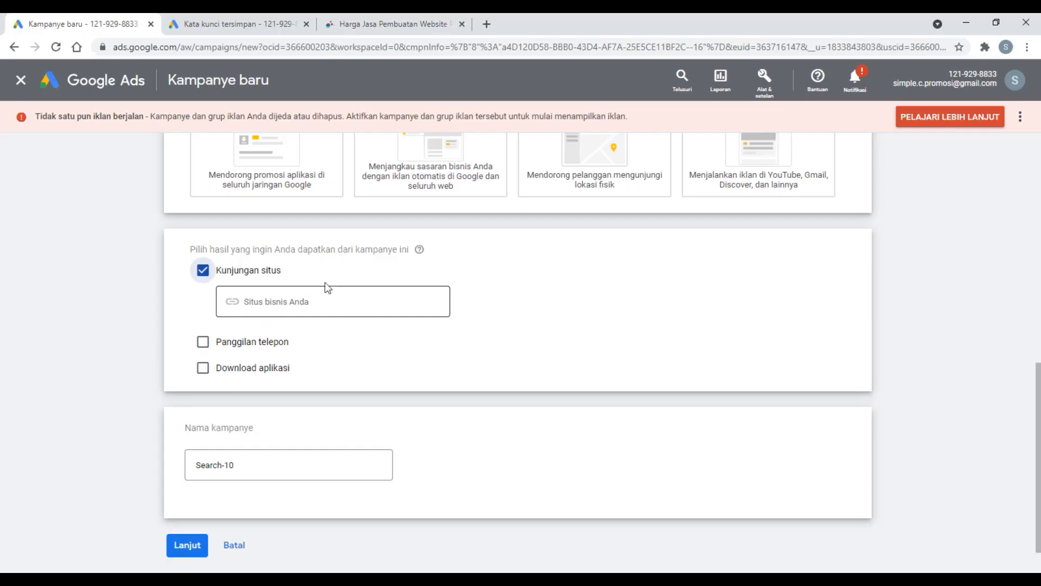
scroll(325, 285, "up", 1)
left_click(238, 23)
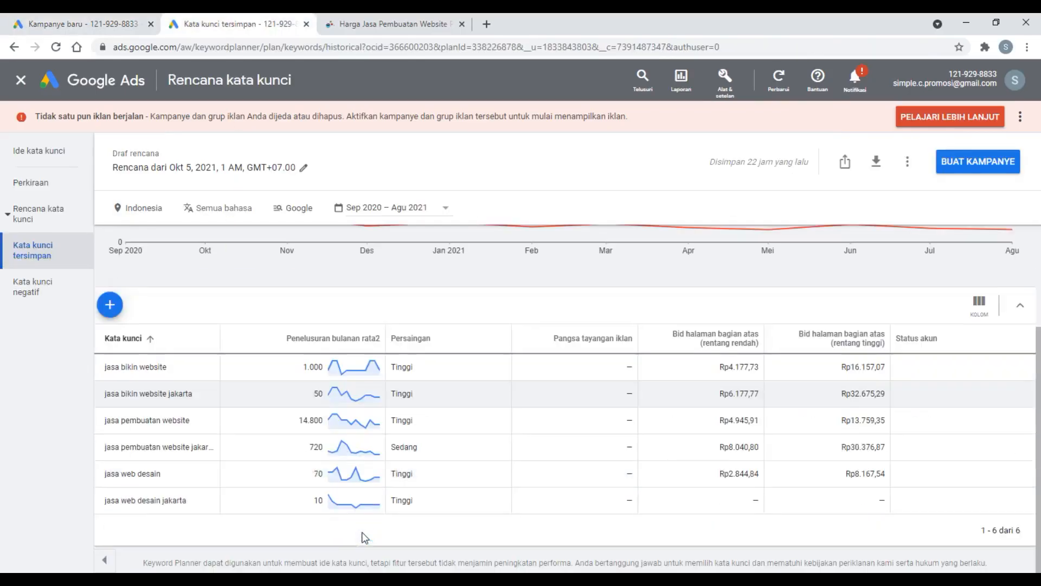
key("ctrl+shift+Tab")
left_click(536, 384)
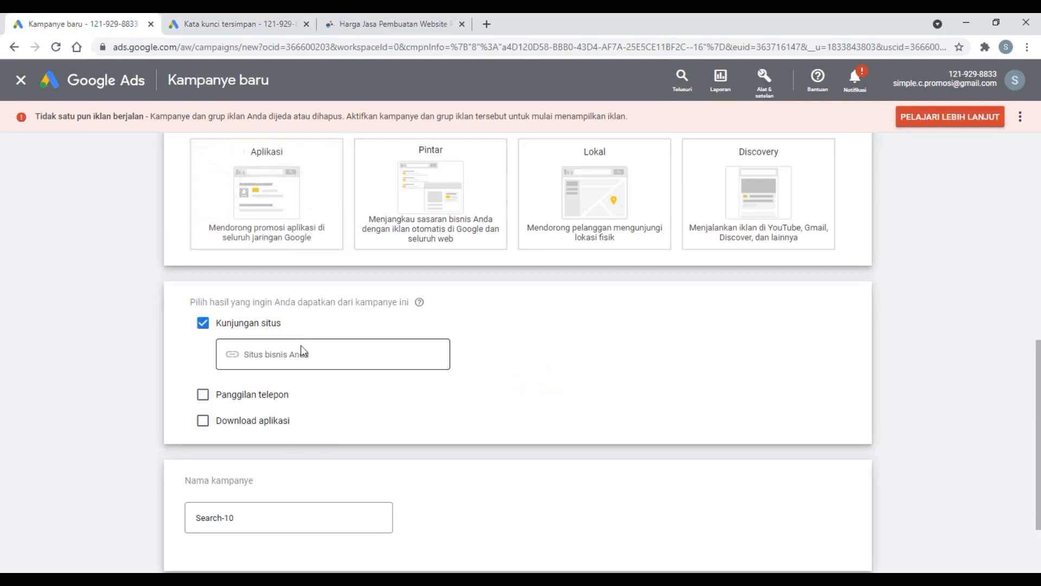
Step: Name the campaign "Pencarian Jasa Pembuatan Website" and continue to the budget and bidding settings
scroll(318, 357, "down", 2)
left_click_drag(256, 421, 193, 425)
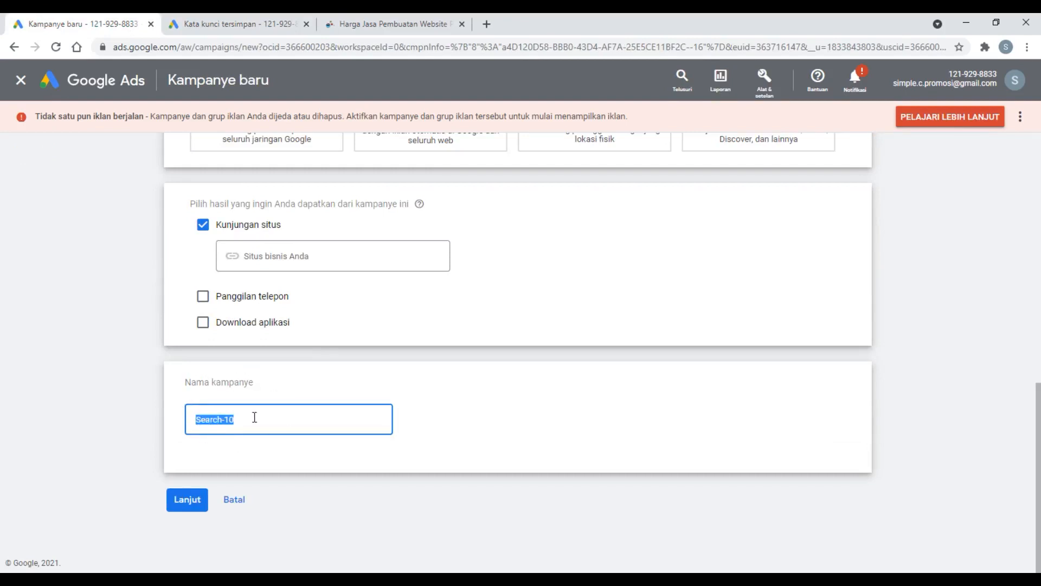
type("Pencarian Jasa Web Design")
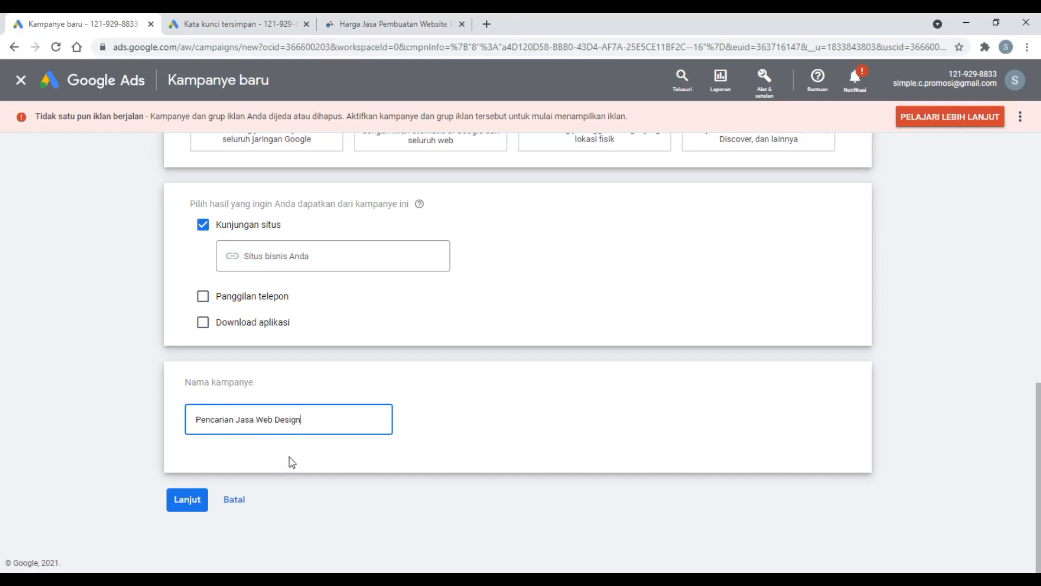
key("BackSpace")
key("BackSpace")
key("BackSpace")
key("BackSpace")
key("BackSpace")
key("BackSpace")
key("BackSpace")
key("BackSpace")
key("BackSpace")
key("BackSpace")
type("Pembuatan Website")
left_click(190, 504)
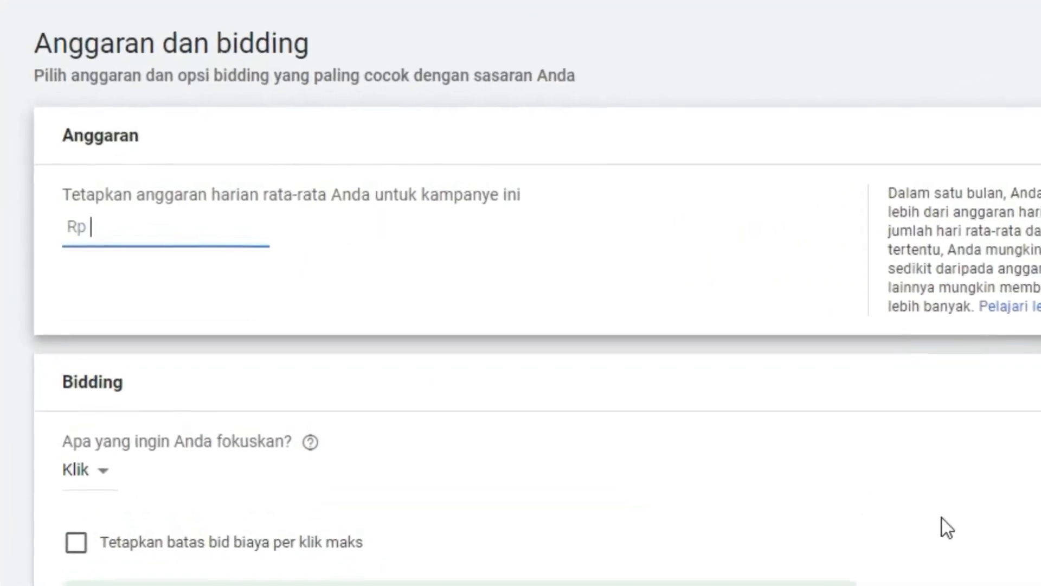
Step: Set the campaign's average daily budget to Rp 40.000
type("40")
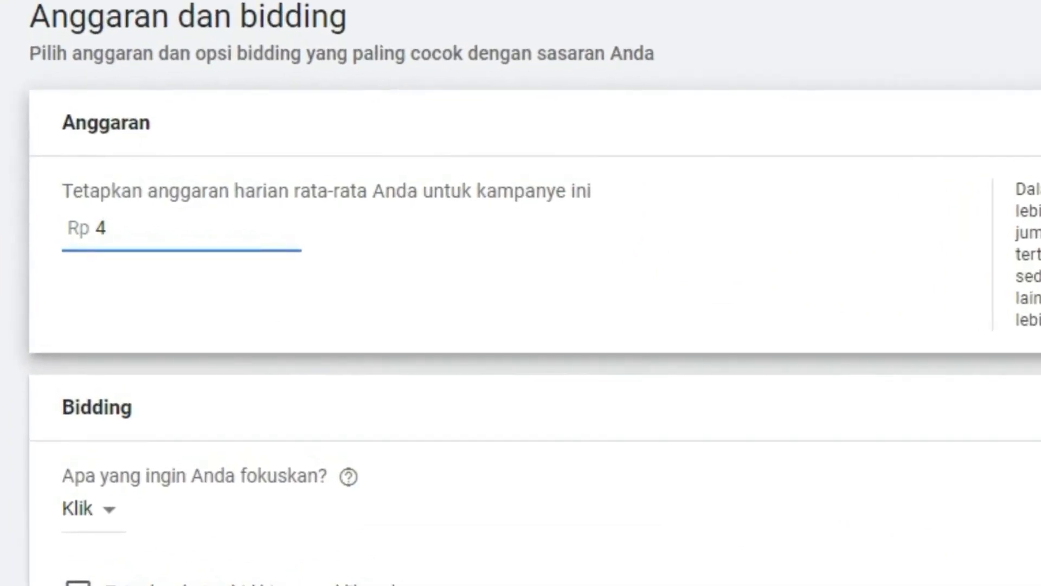
type("00")
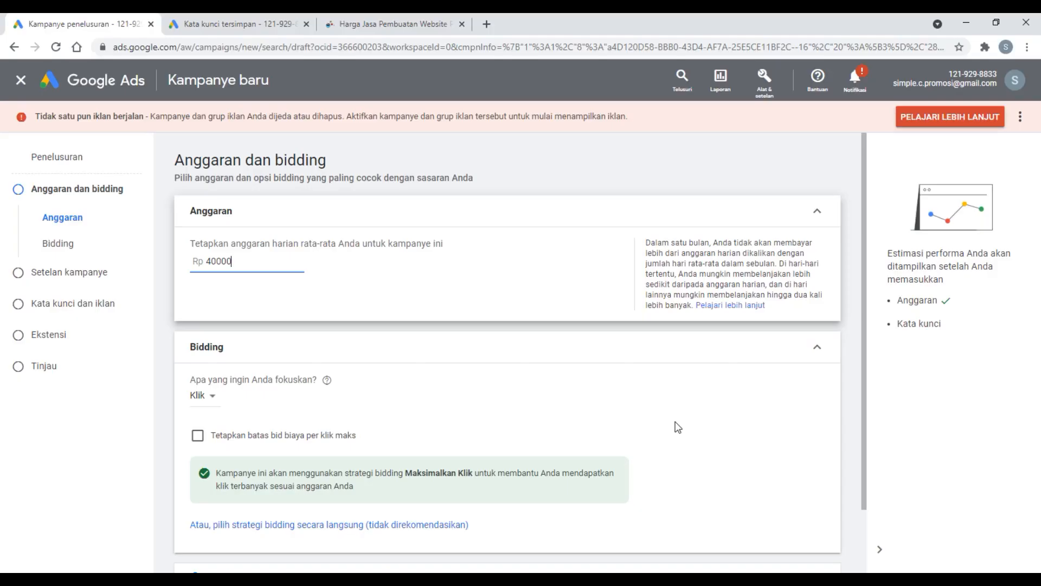
left_click(417, 286)
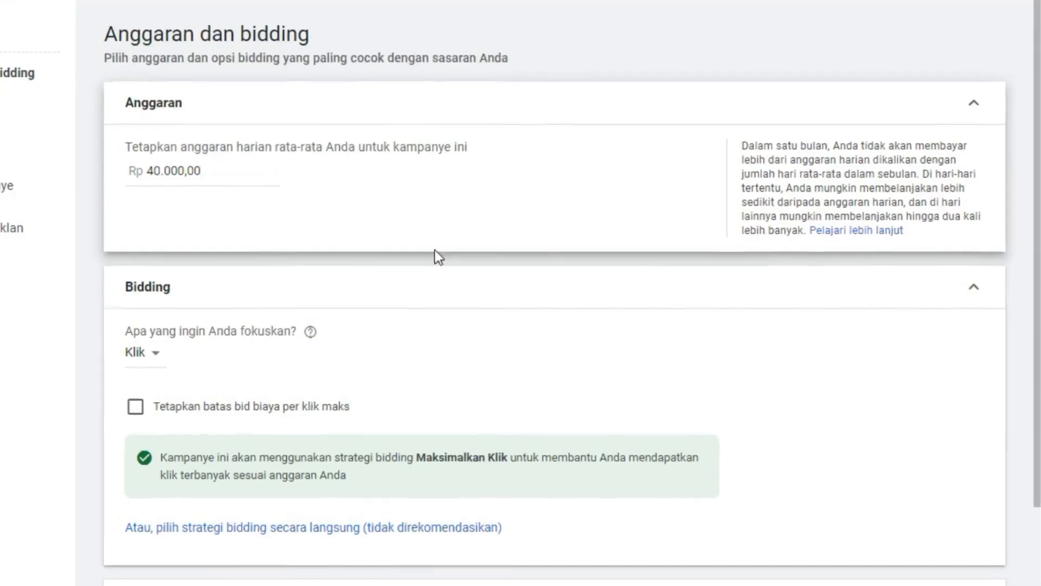
Step: Keep Klik as the bidding focus and enable the maximum cost-per-click bid limit
scroll(415, 317, "down", 2)
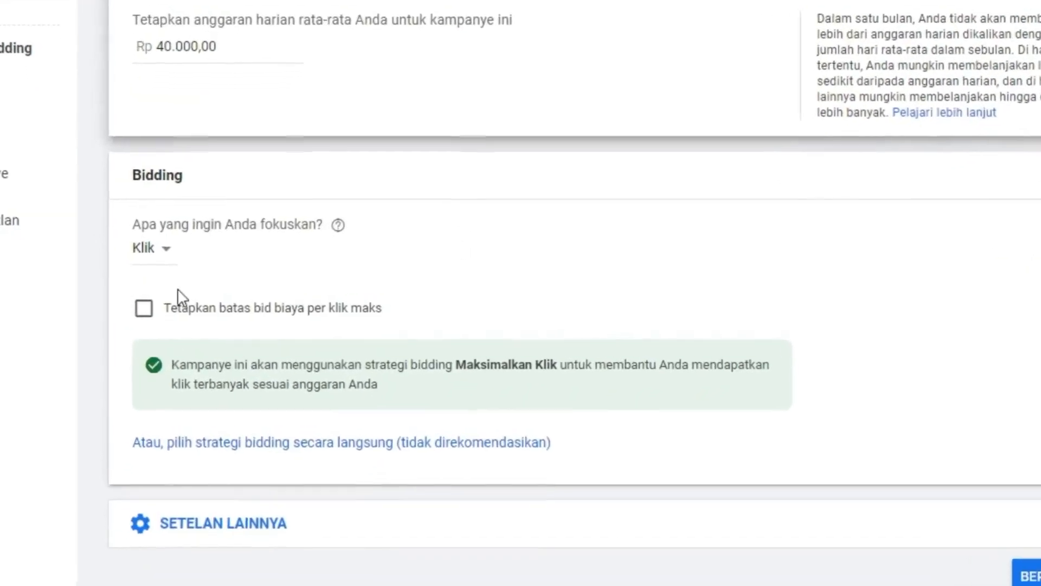
left_click(159, 255)
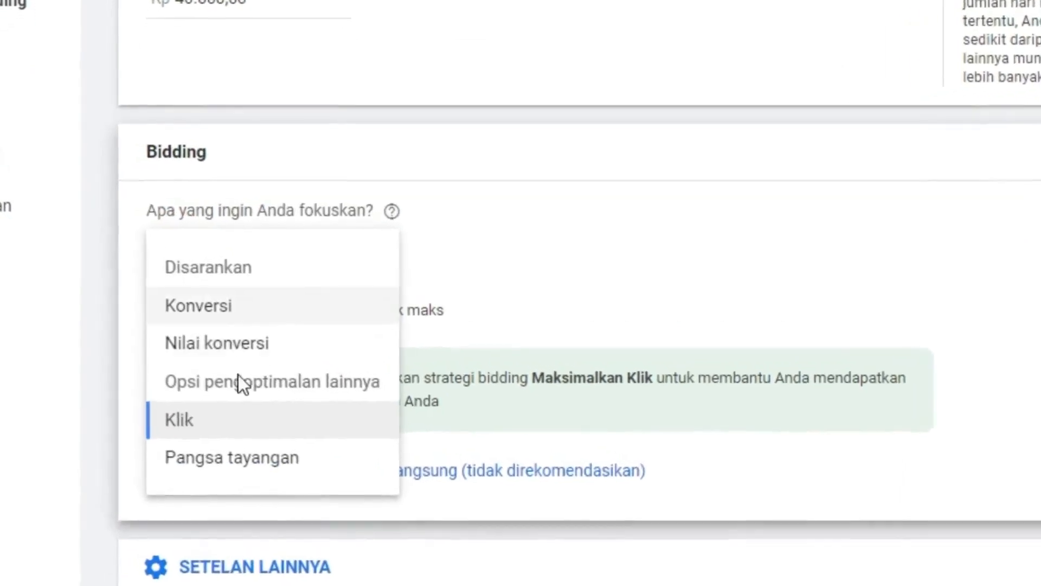
left_click(191, 420)
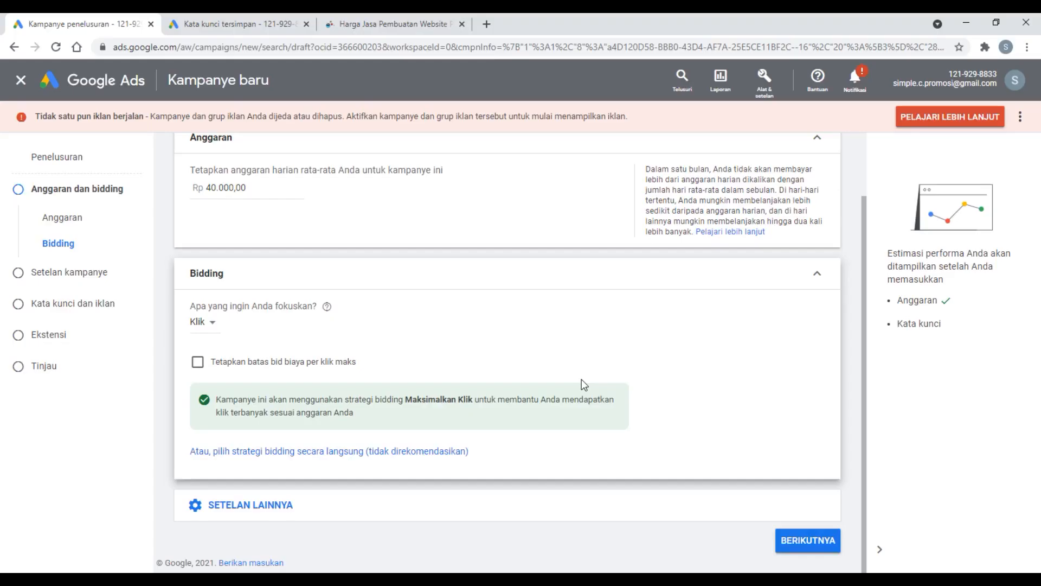
left_click(197, 362)
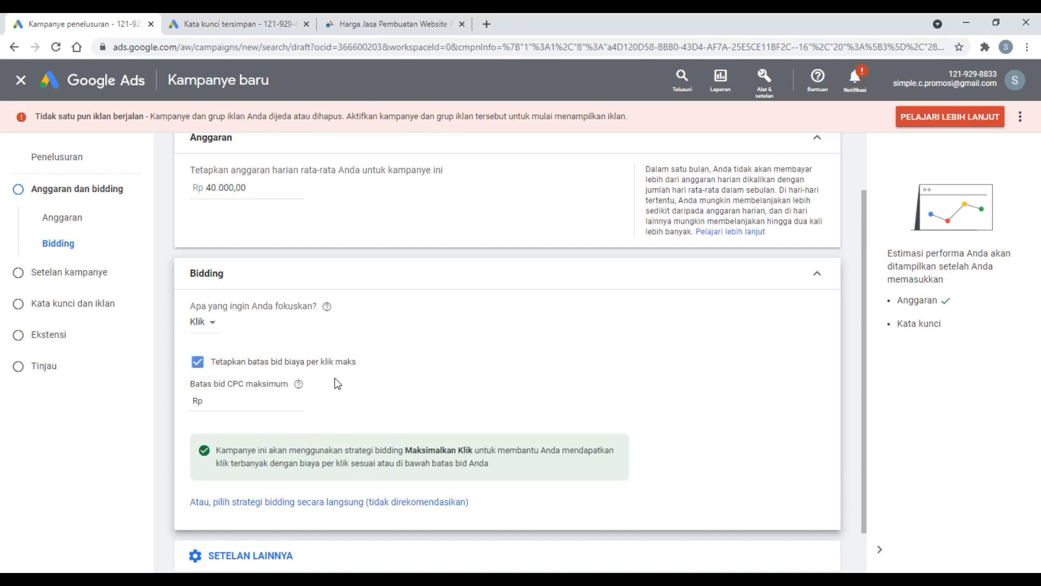
Step: Consult the top-of-page bid ranges in the keyword plan and set the maximum CPC bid limit to Rp 15.000
left_click(246, 22)
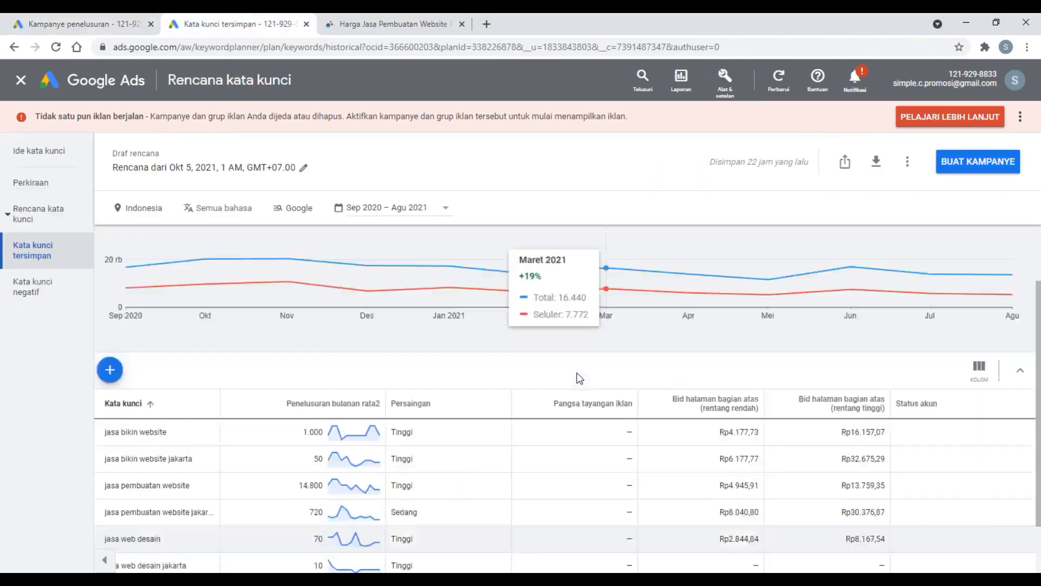
scroll(578, 380, "down", 1)
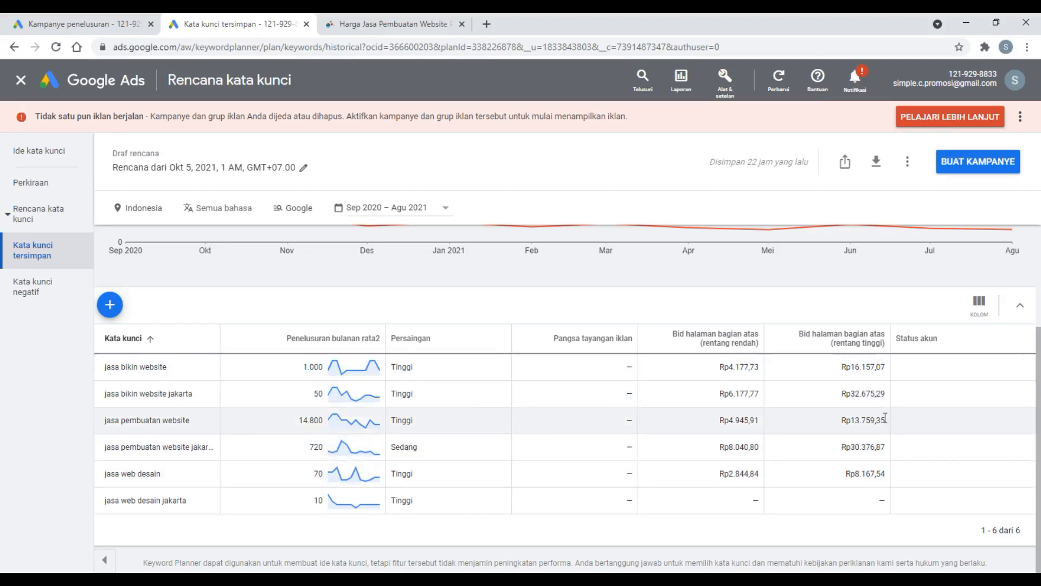
left_click(87, 24)
left_click(256, 397)
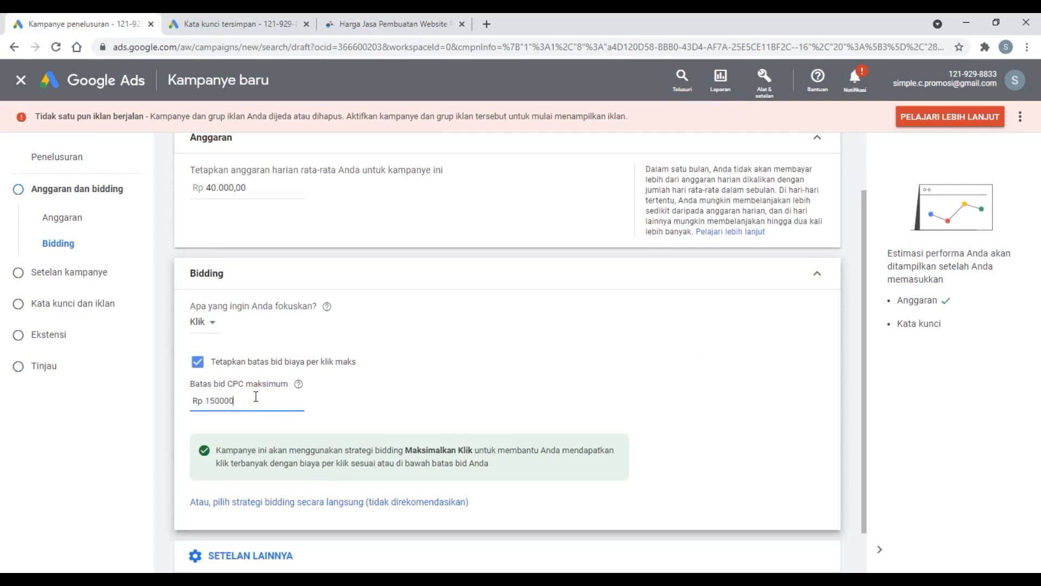
left_click(383, 416)
left_click(255, 402)
type("00")
left_click(398, 425)
scroll(439, 498, "down", 1)
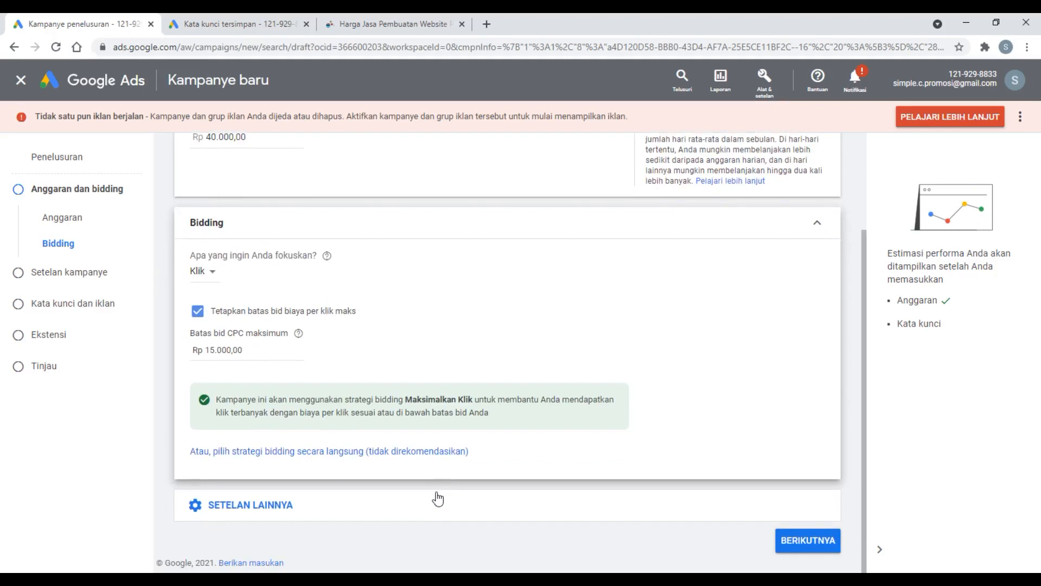
Step: Recheck the keyword plan's bid ranges and set the maximum CPC bid limit to Rp 10.000
left_click(244, 350)
left_click_drag(244, 350, 213, 346)
key("BackSpace")
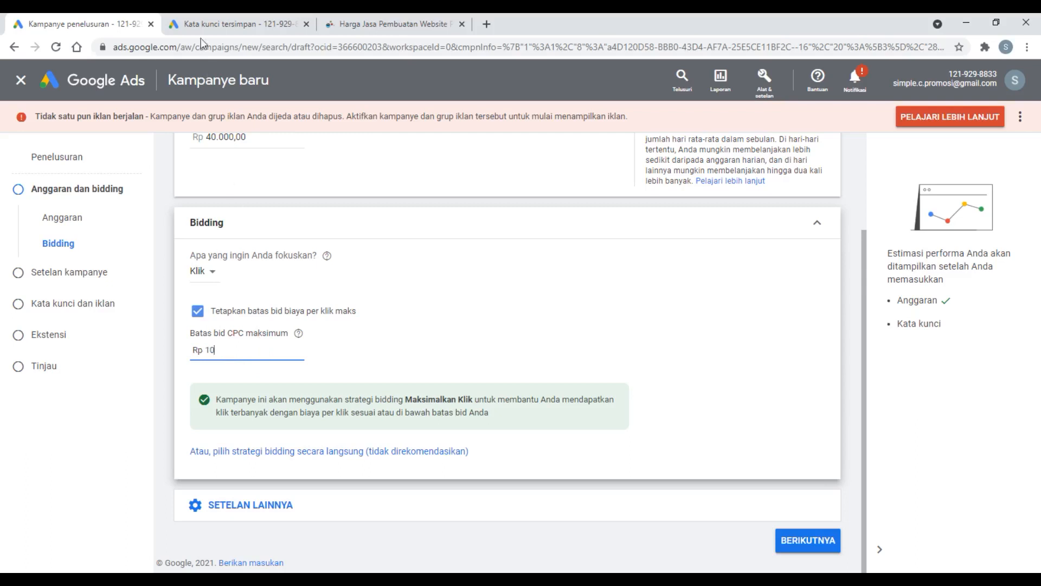
left_click(239, 24)
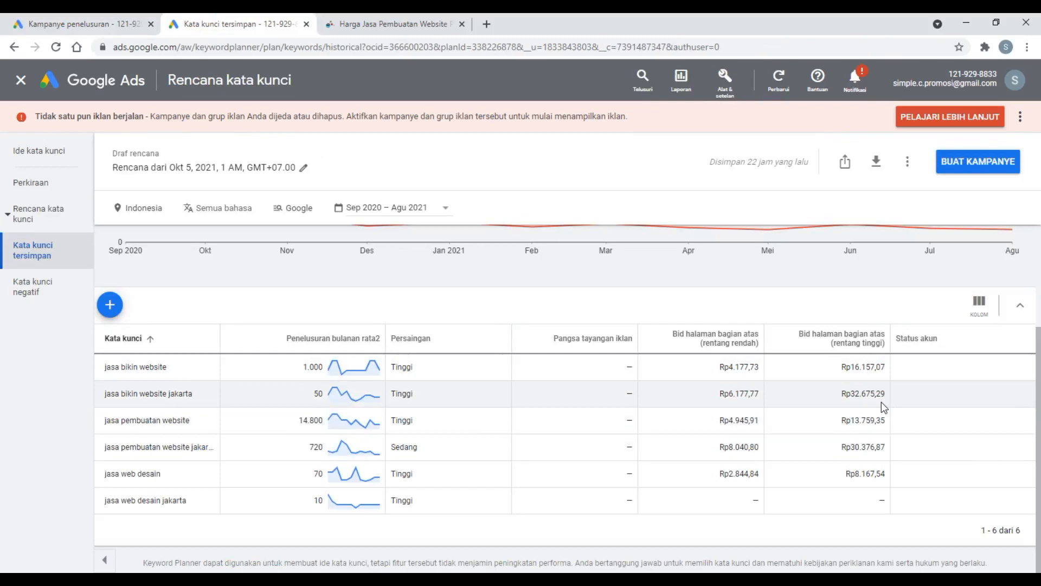
left_click(62, 23)
left_click_drag(260, 350, 205, 350)
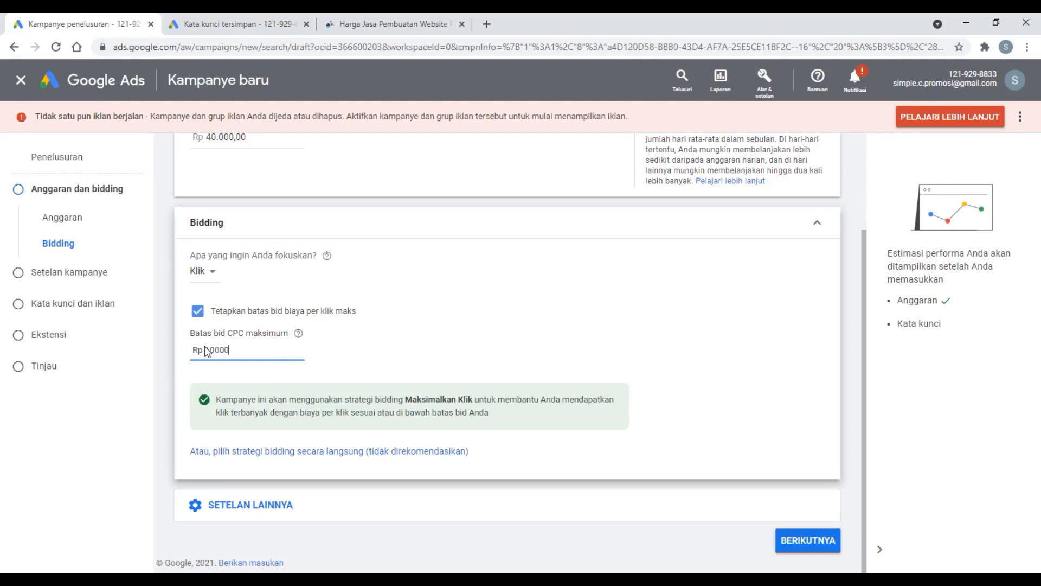
left_click(367, 373)
Step: Review the additional bidding settings (Setelan lainnya), proceed to the campaign settings and exclude Jaringan Display Google
left_click(242, 505)
scroll(640, 397, "down", 2)
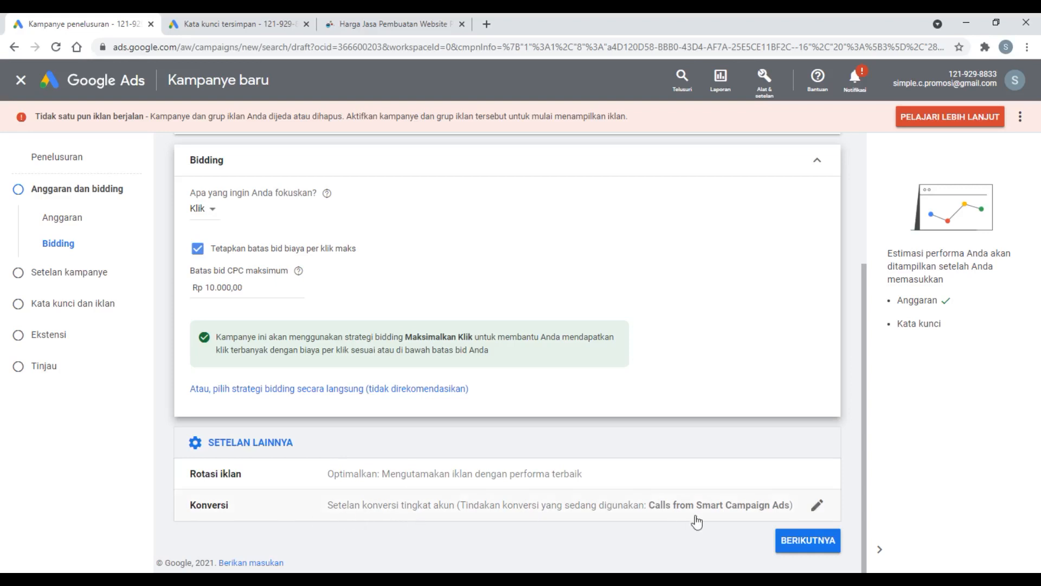
left_click(800, 542)
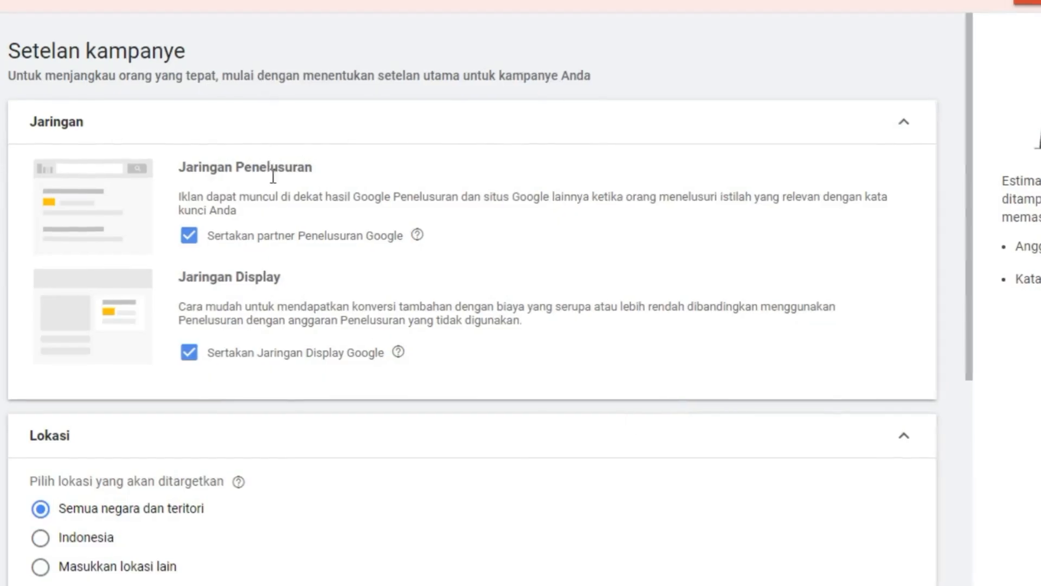
left_click(202, 355)
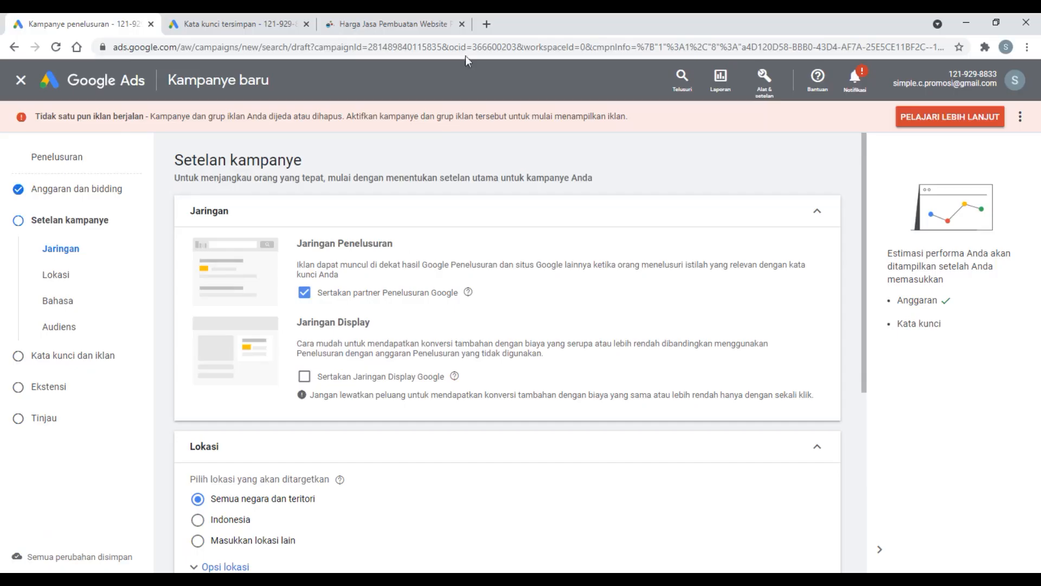
Step: Search Google for "jasa pembuatan website" in a new tab, examine the ads in the results and close the tab
left_click(486, 25)
type("goo")
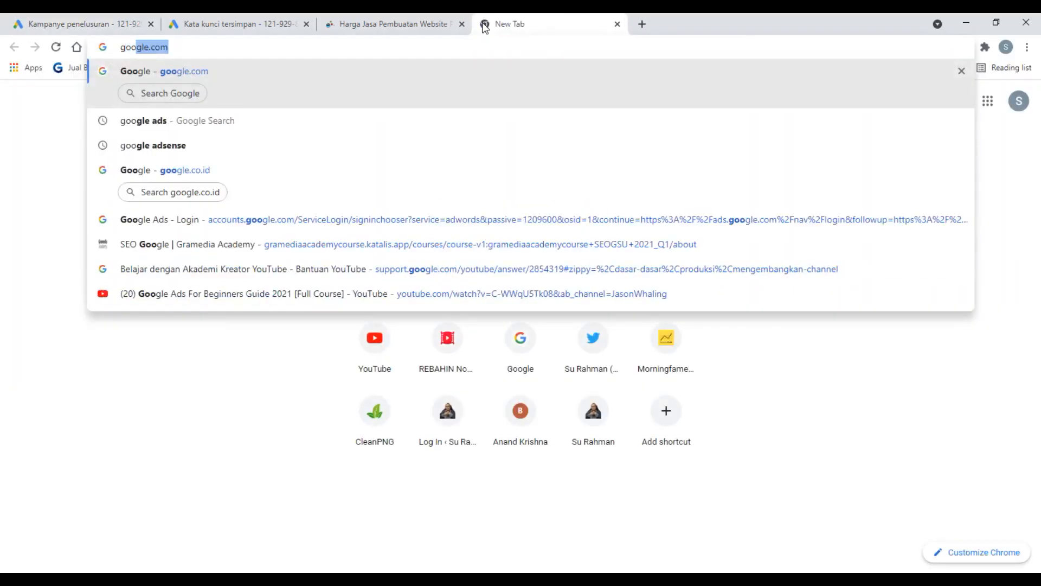
key("Return")
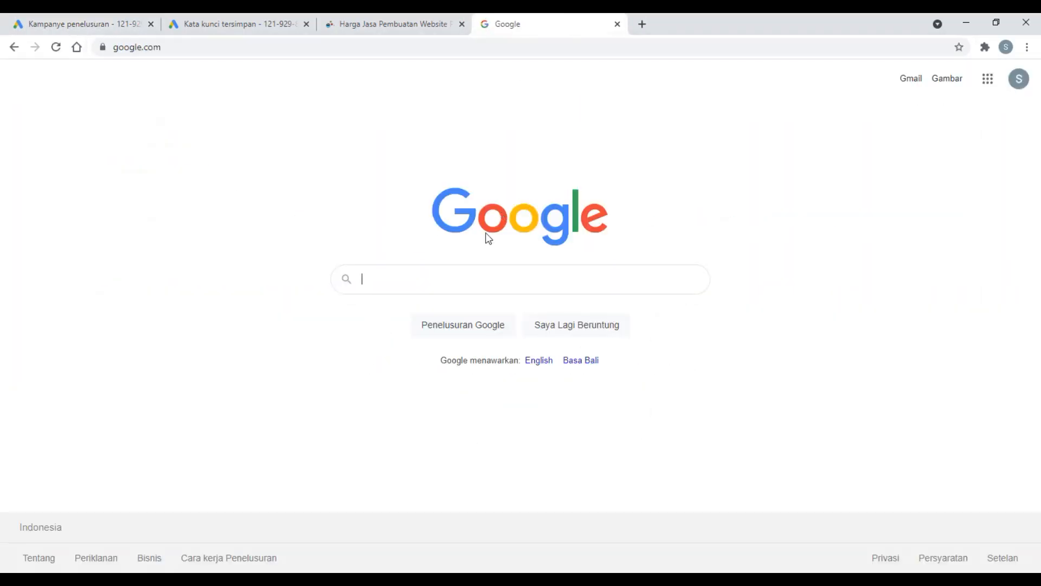
type("jasa pembua")
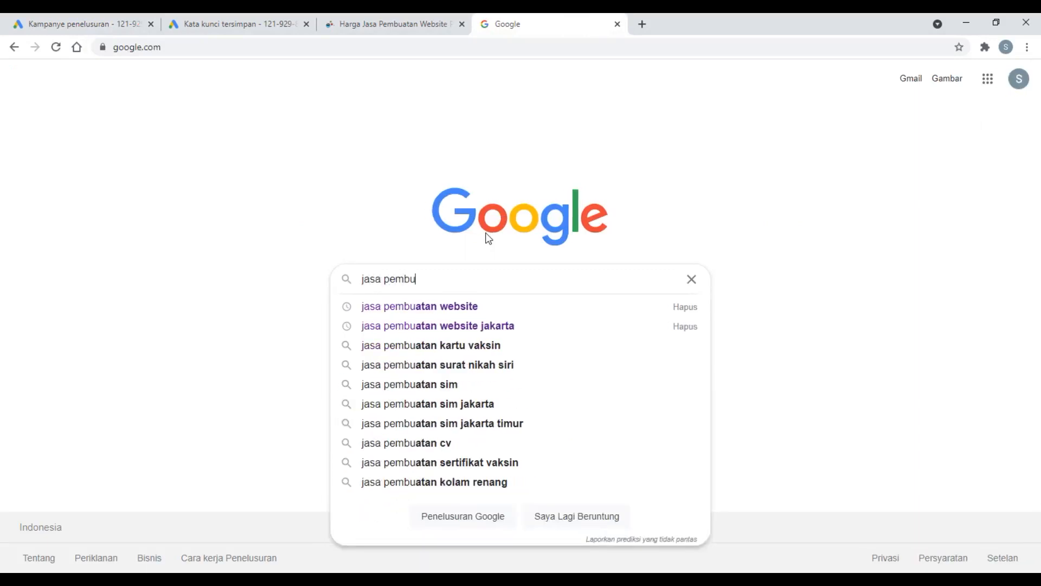
key("Down")
key("Return")
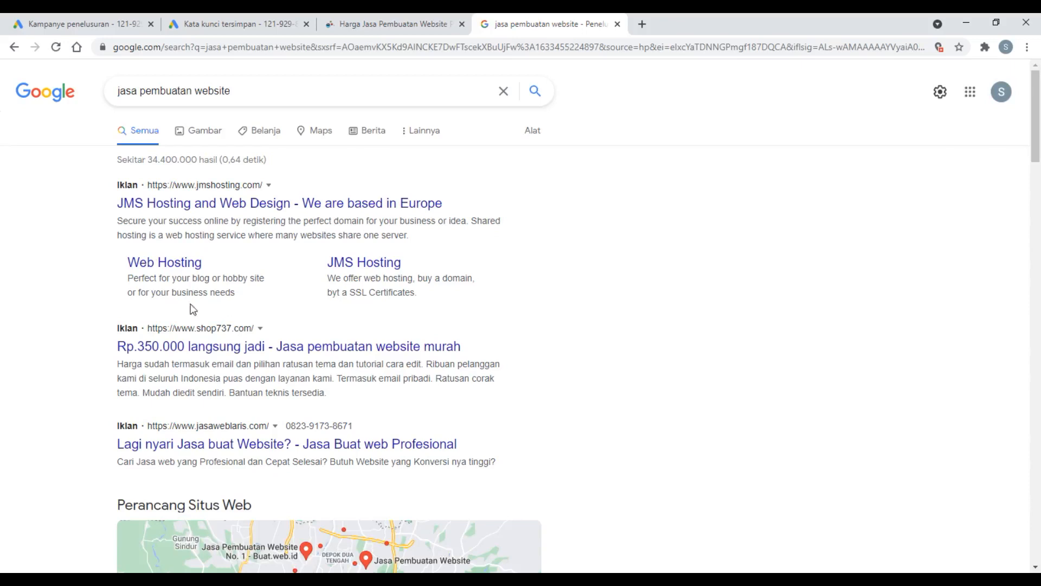
left_click(618, 24)
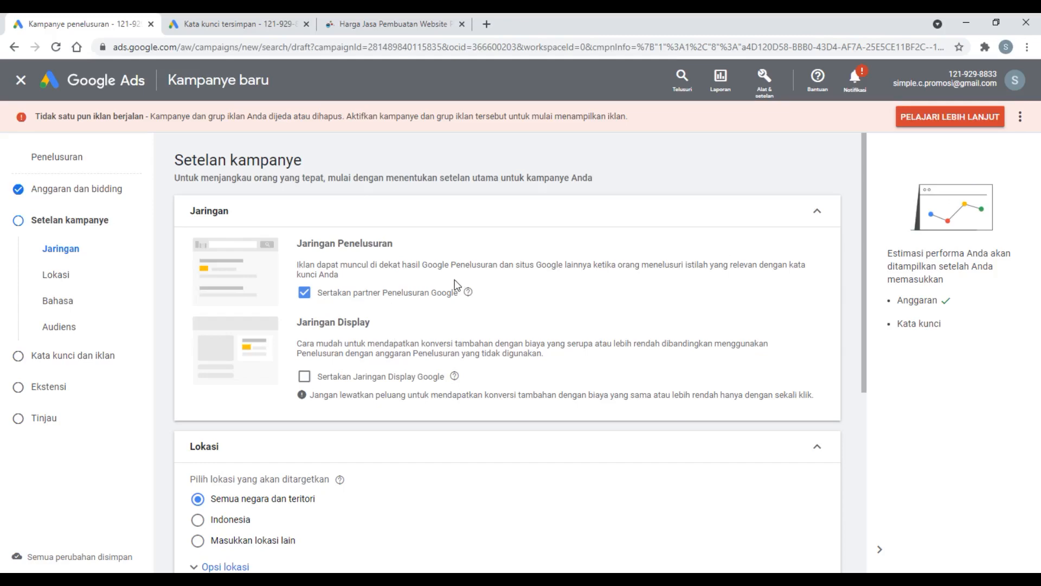
Step: Set the campaign's target location to Indonesia
scroll(454, 280, "down", 3)
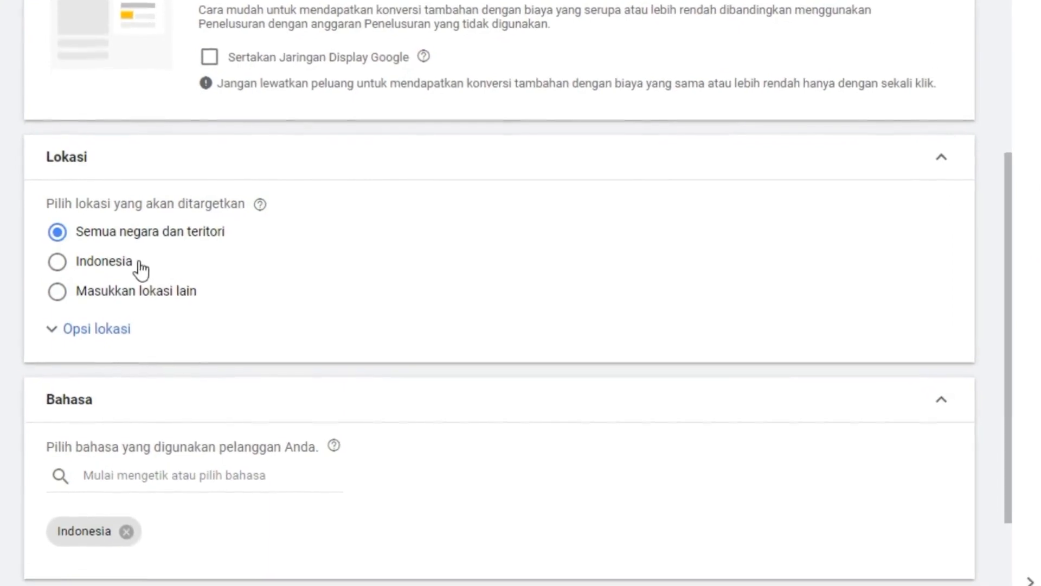
left_click(143, 271)
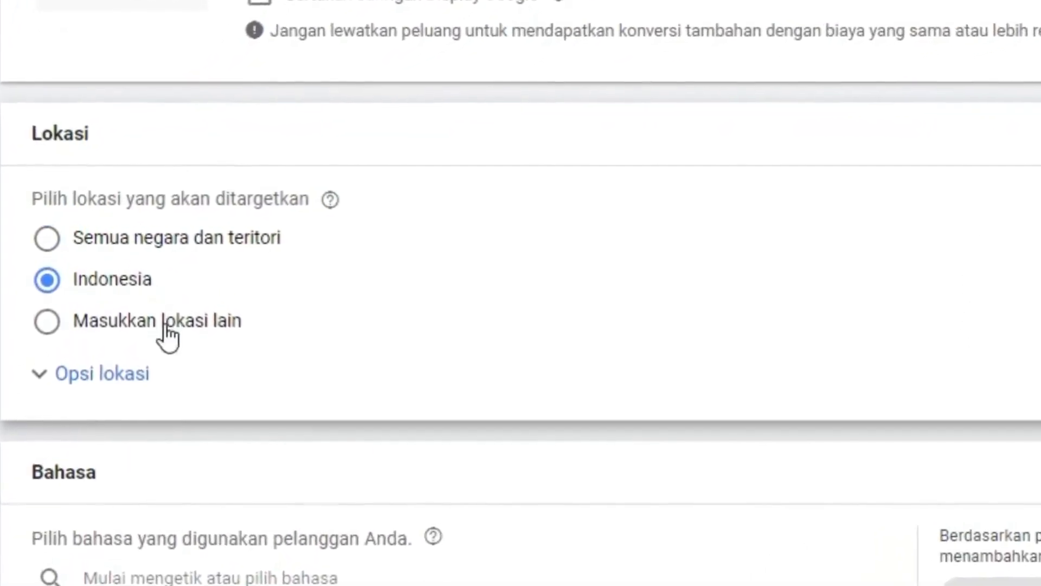
Step: Try Kepulauan Virgin Inggris as a custom target location, remove it and return the targeting to Indonesia
left_click(169, 336)
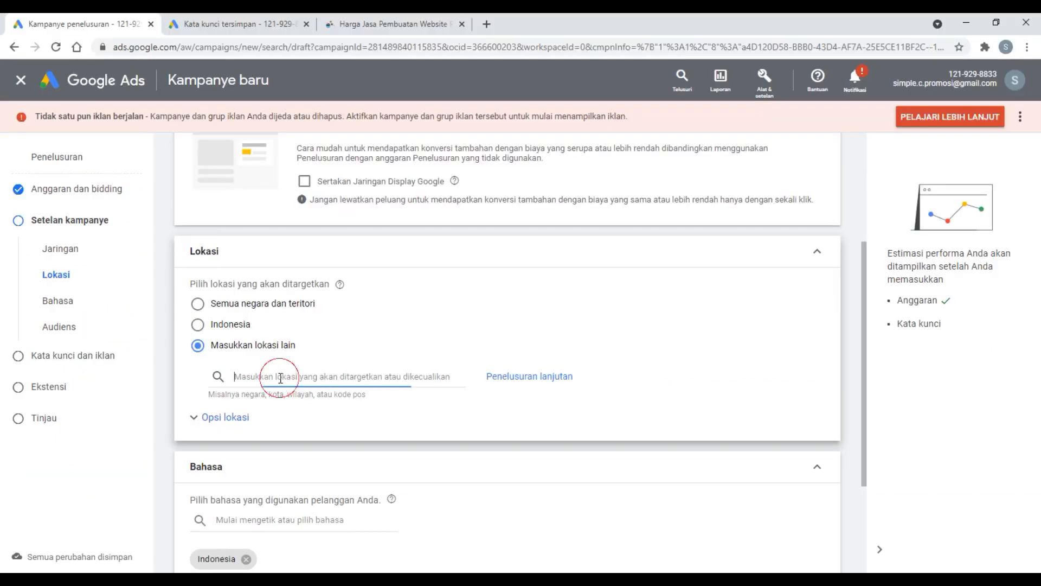
left_click(219, 403)
type("Ing")
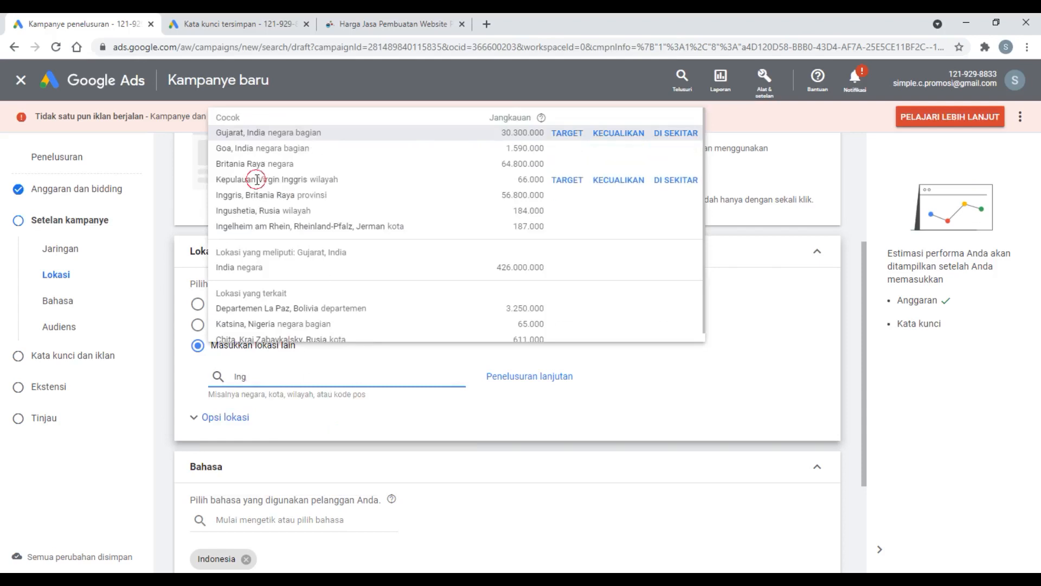
left_click(258, 180)
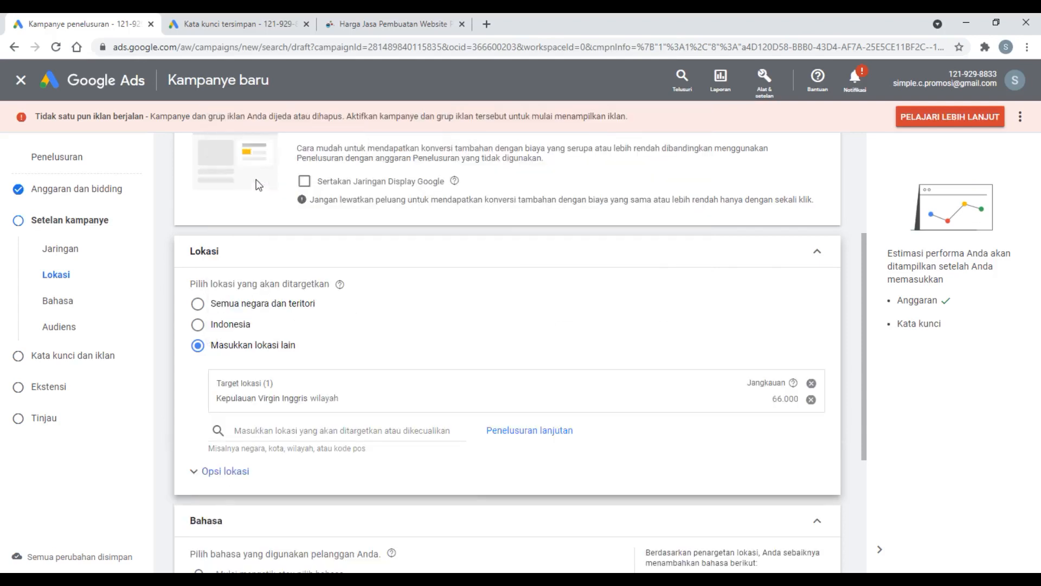
left_click(811, 400)
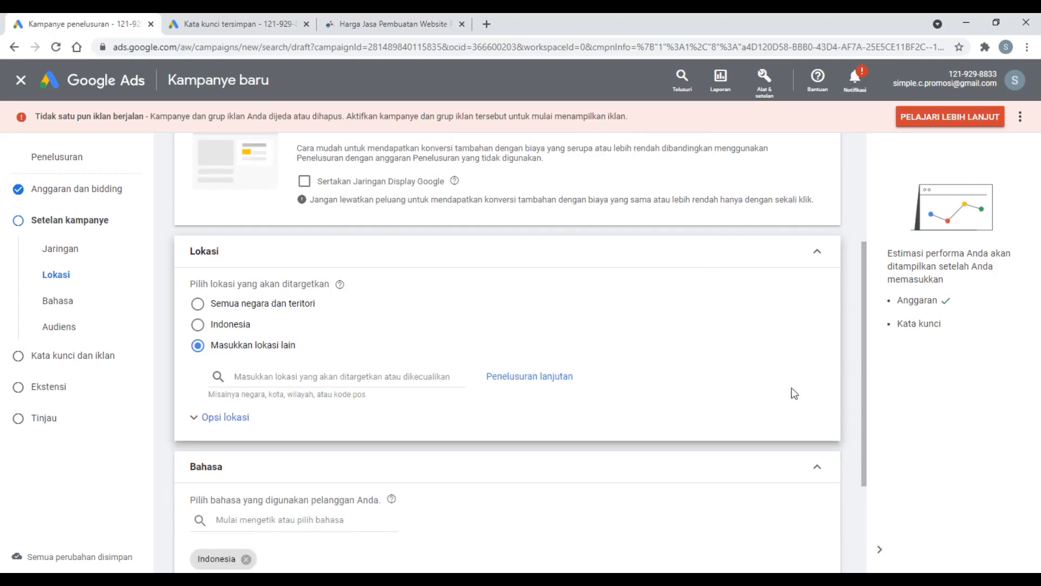
left_click(250, 326)
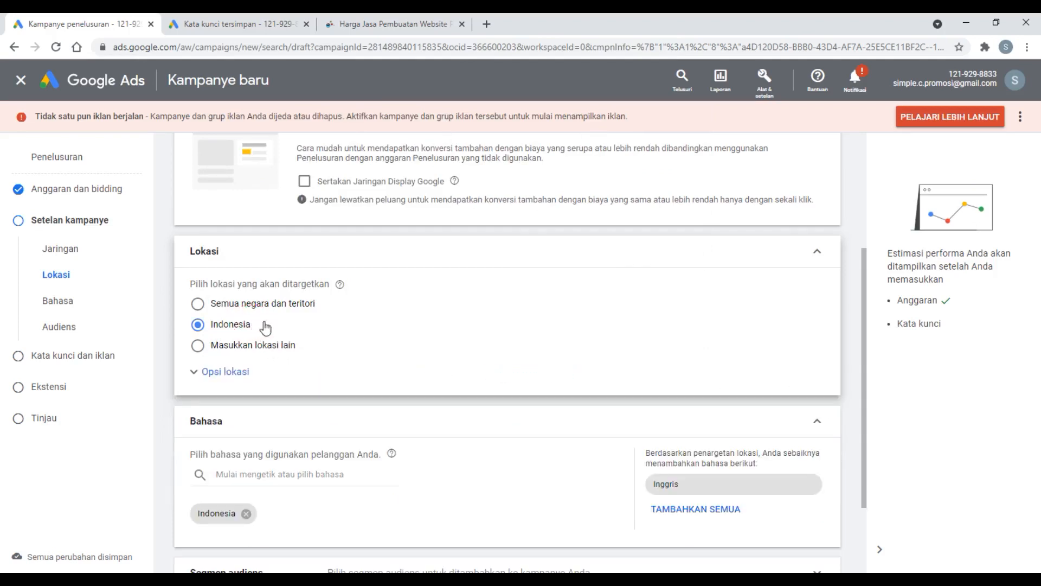
Step: Search the campaign's audience segments (Segmen audiens) for "kompter"
scroll(564, 333, "down", 2)
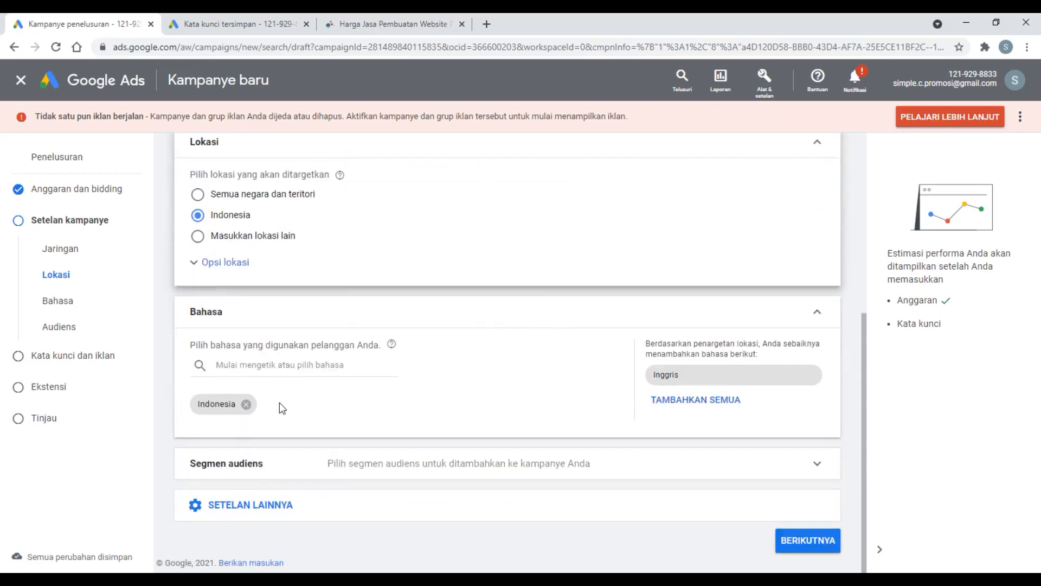
left_click(385, 470)
scroll(416, 368, "down", 7)
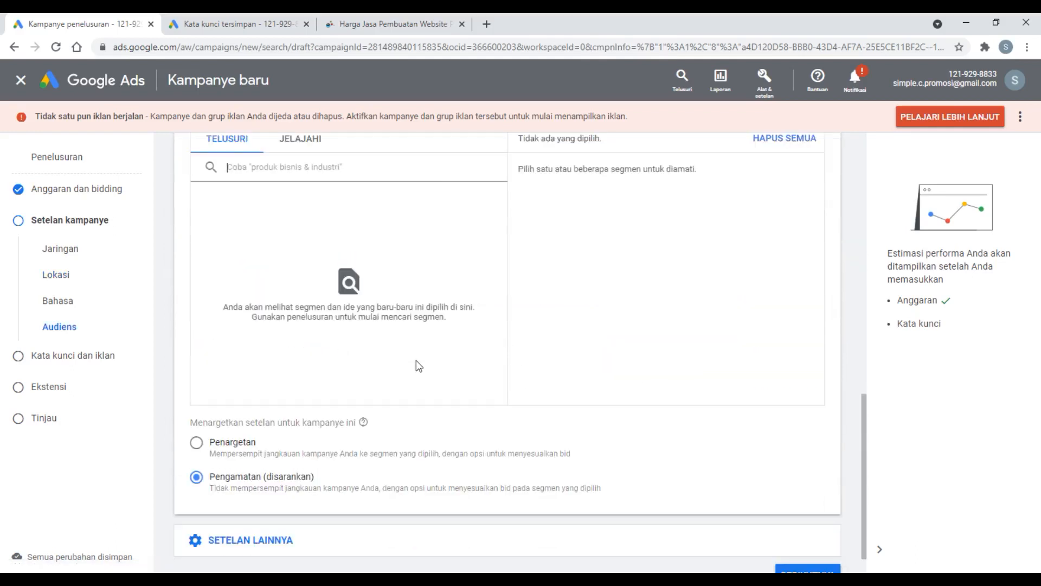
scroll(415, 360, "up", 1)
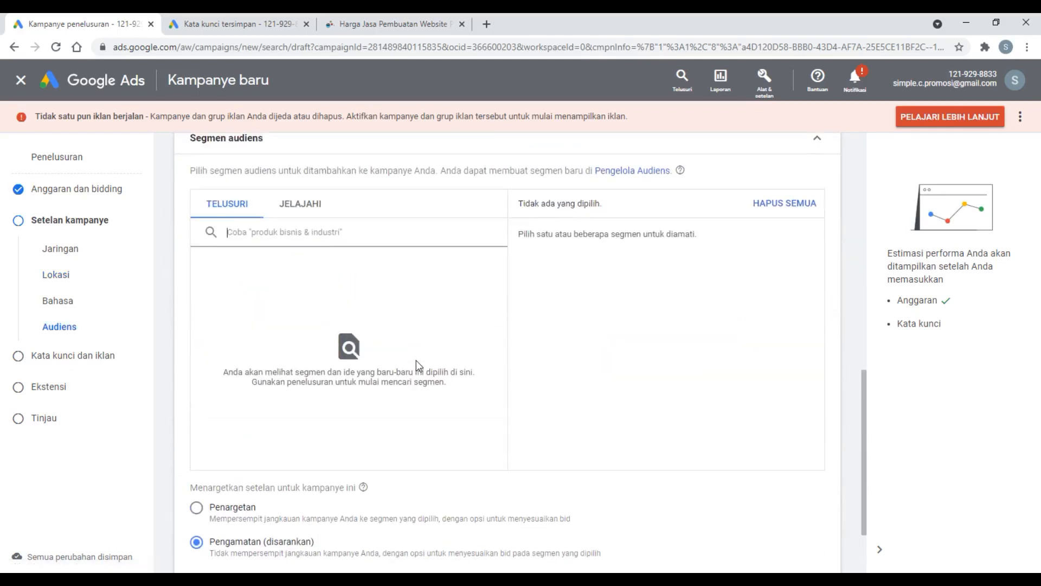
left_click(317, 227)
type("kpm")
key("BackSpace")
key("BackSpace")
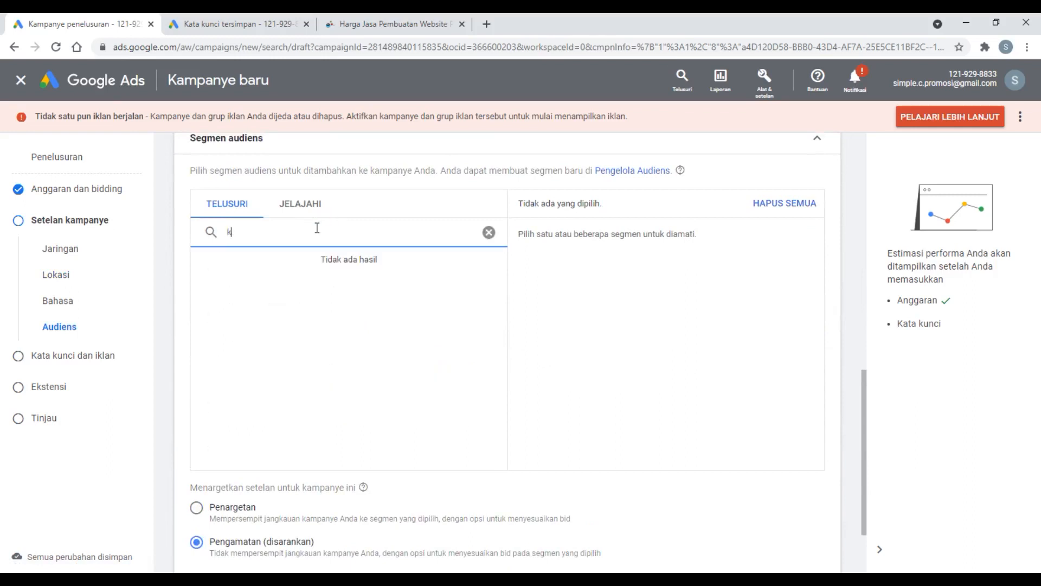
type("ompter")
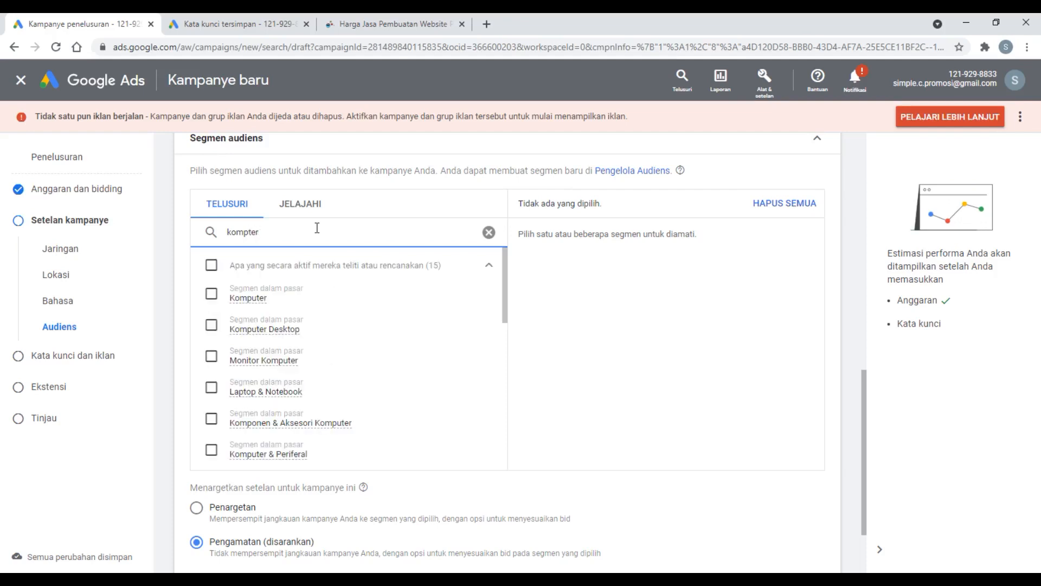
Step: Try selecting the Komputer segment and its whole group, clear the selection and search, and collapse the audience segments
left_click(268, 298)
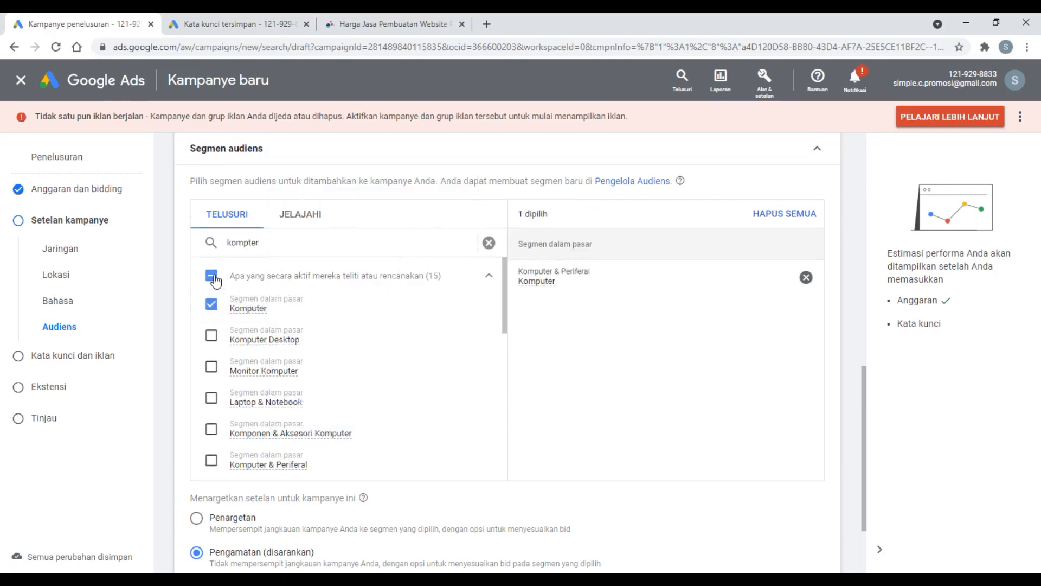
left_click(215, 281)
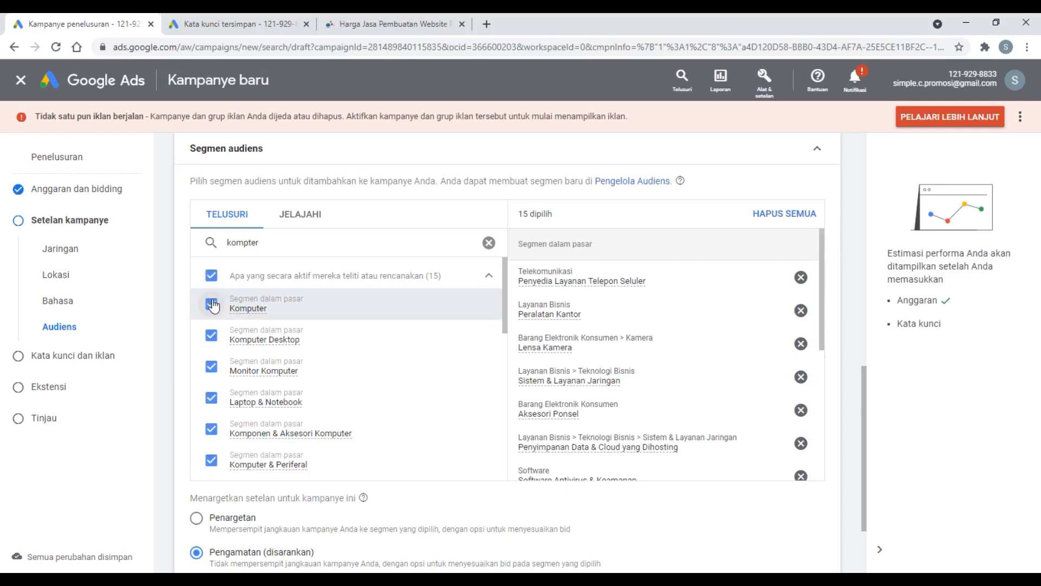
left_click(215, 296)
left_click(213, 278)
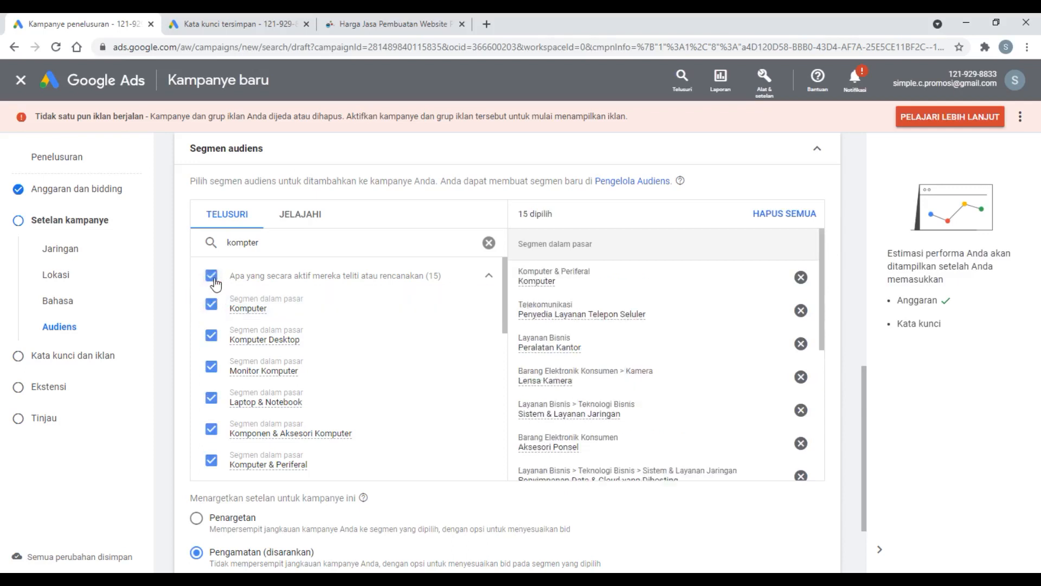
left_click(214, 281)
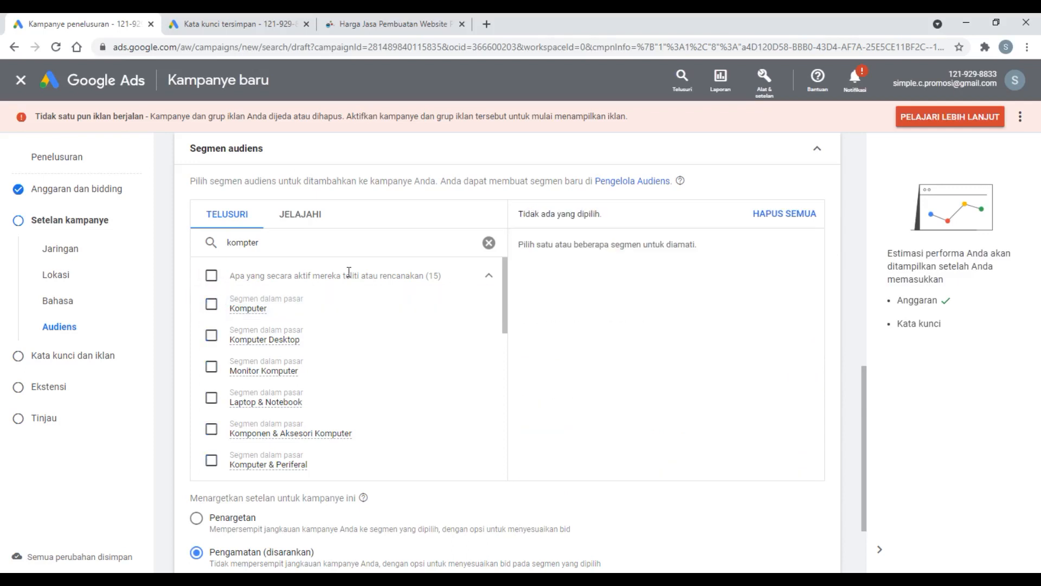
left_click(489, 243)
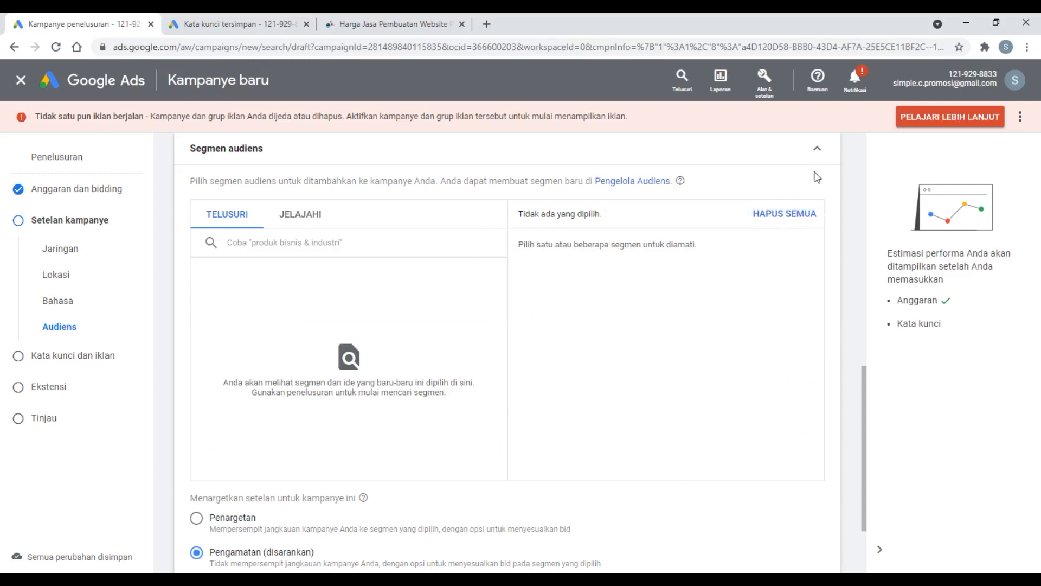
left_click(816, 148)
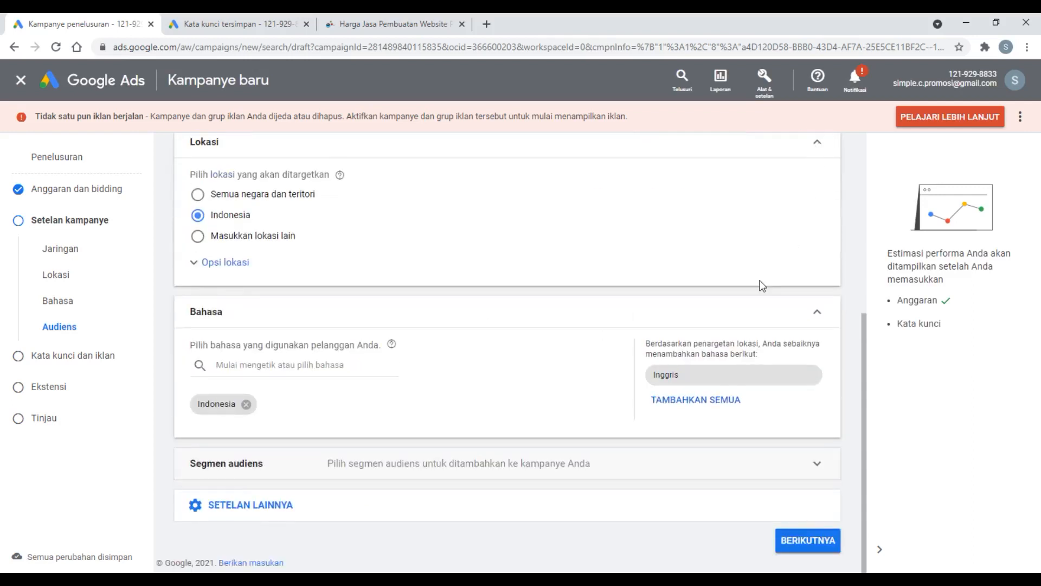
Step: Open the ad schedule (Jadwal iklan) from the additional campaign settings and set its start time to 09.00
left_click(507, 504)
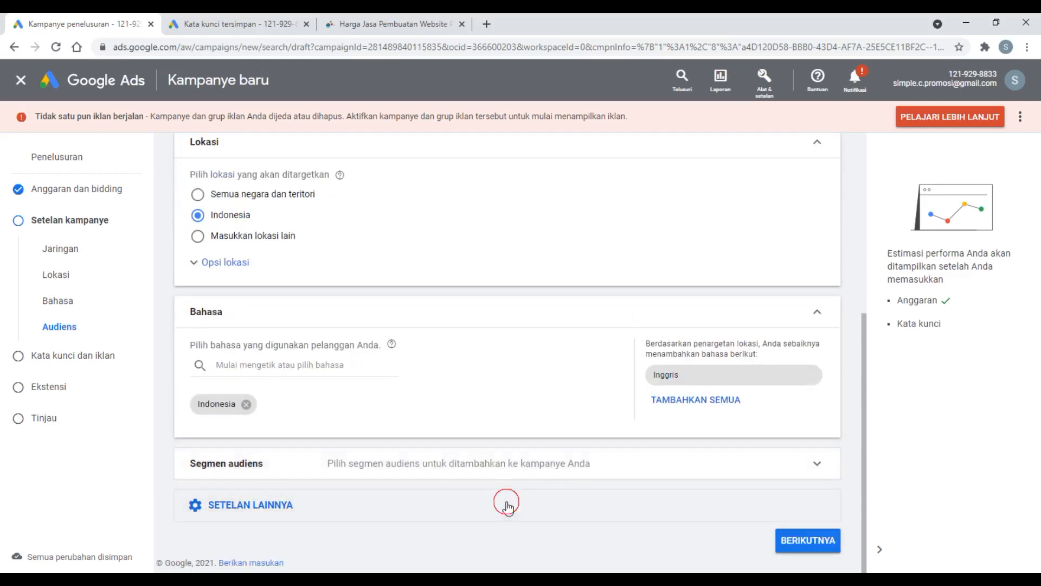
scroll(508, 507, "down", 2)
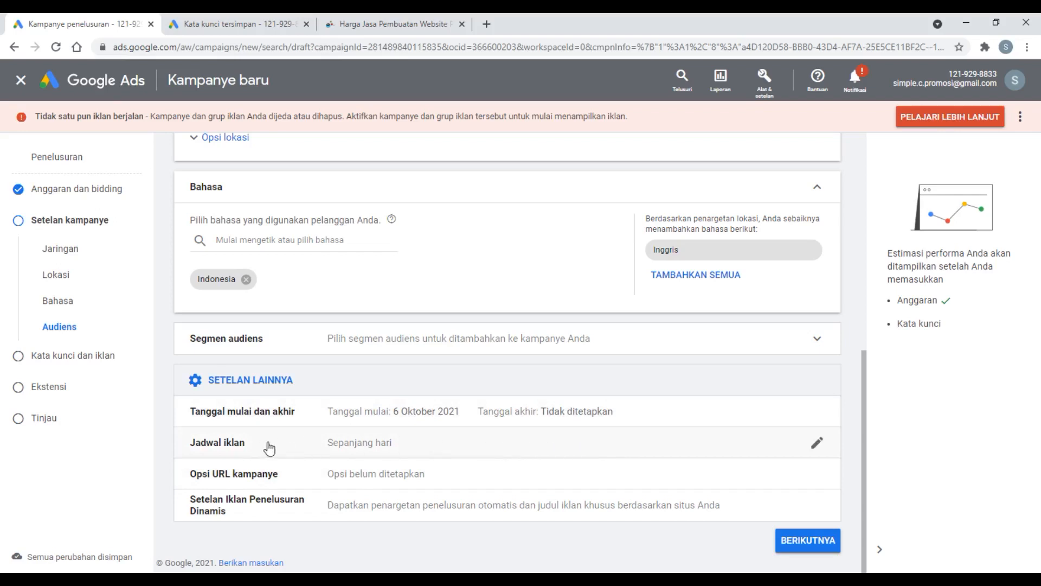
left_click(380, 443)
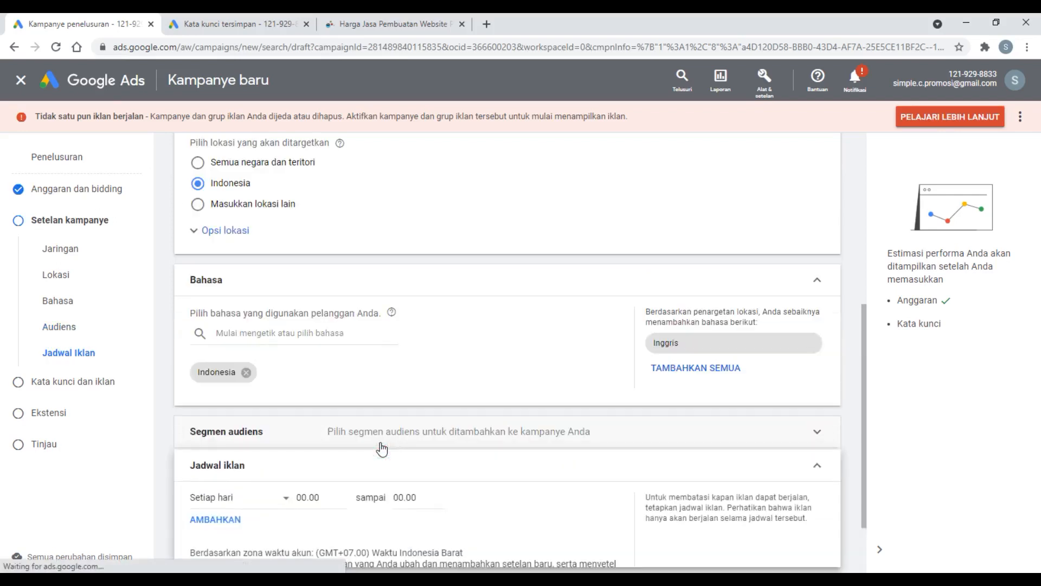
scroll(467, 411, "down", 1)
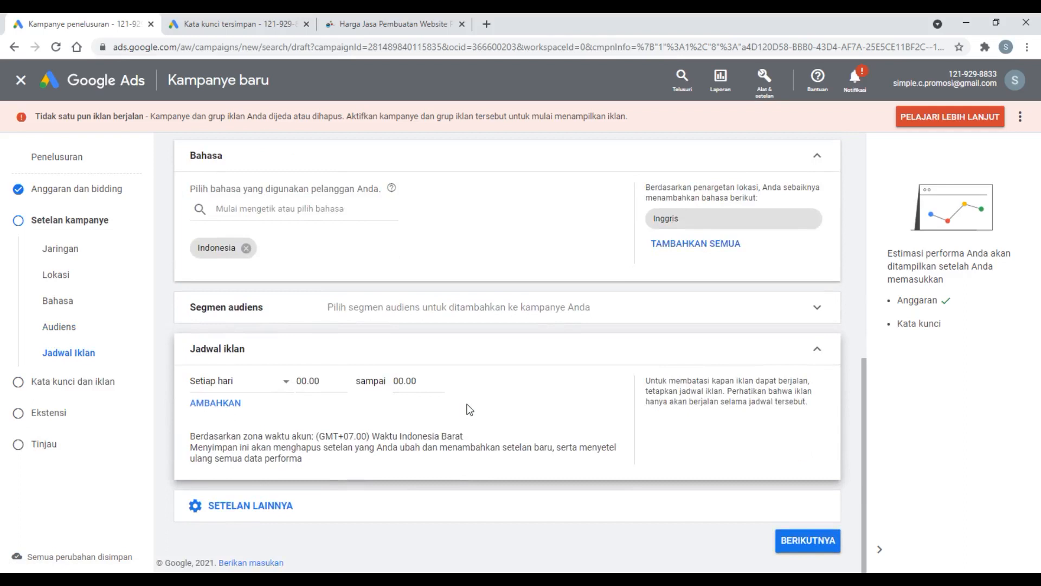
left_click(314, 382)
scroll(317, 300, "down", 3)
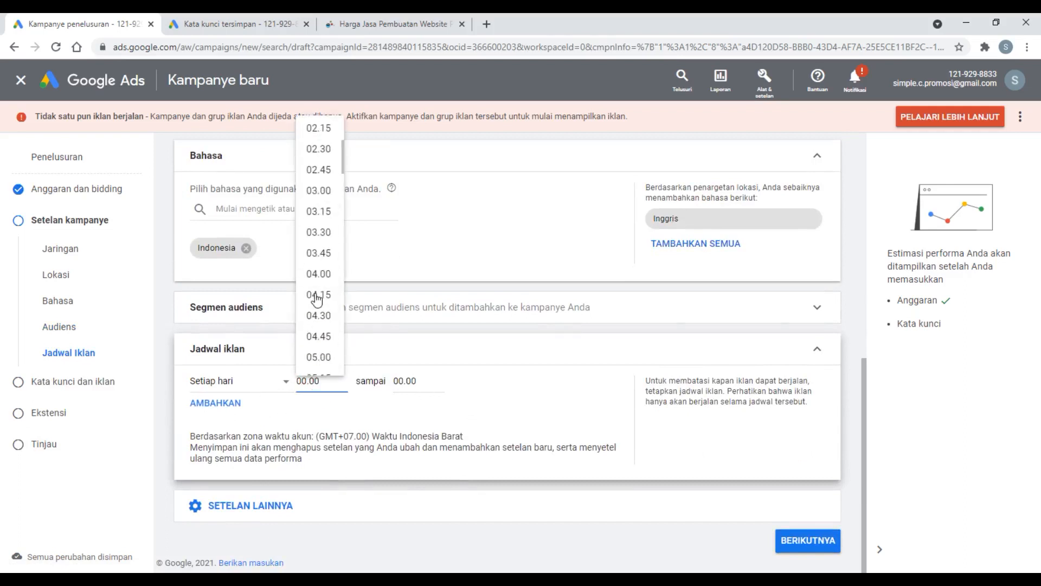
scroll(318, 300, "down", 4)
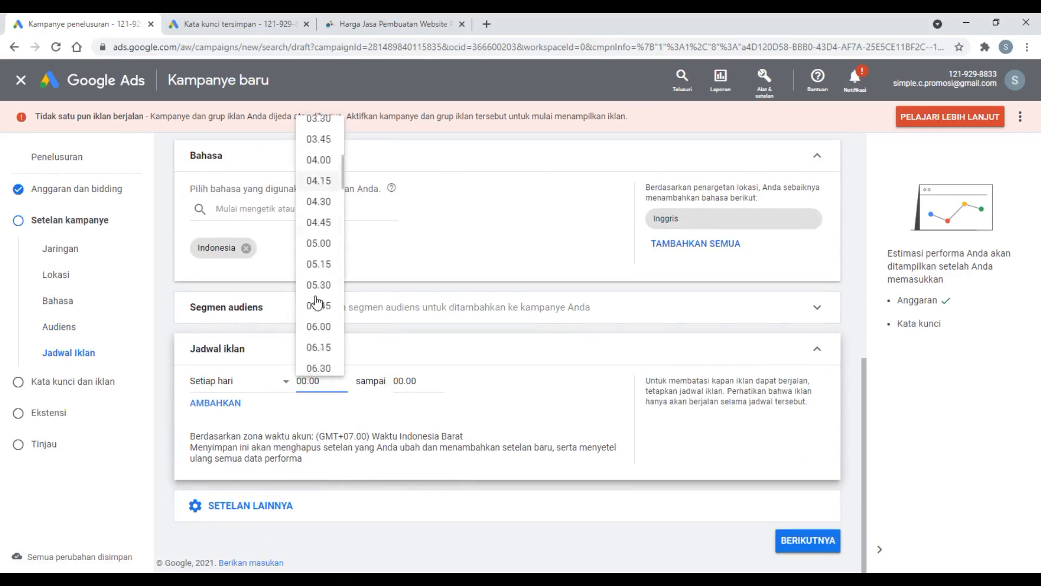
scroll(317, 302, "down", 2)
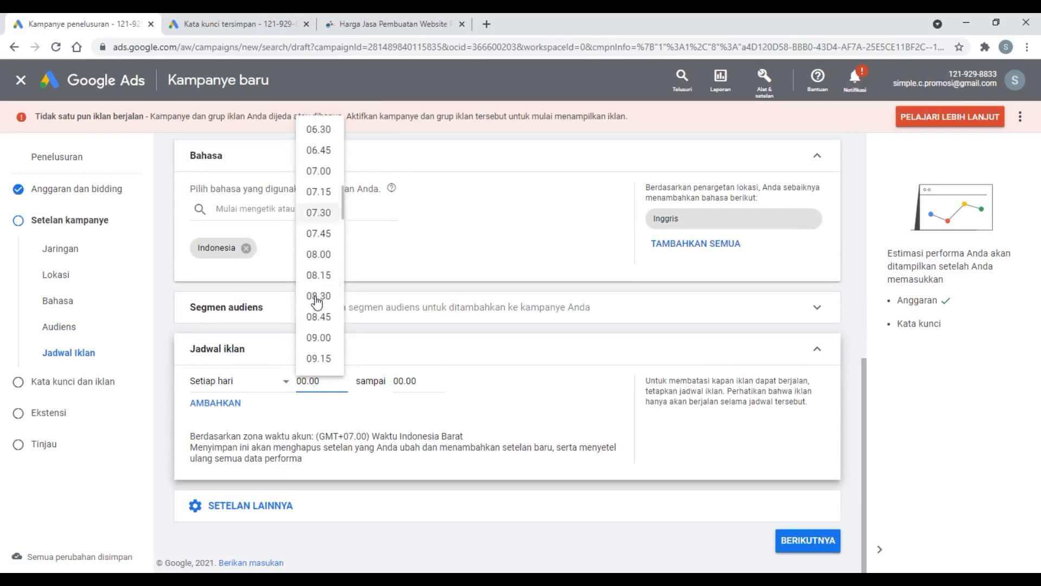
left_click(318, 304)
Step: Set the ad schedule's end time to 05.00 and its days to Senin - Jumat
left_click(399, 382)
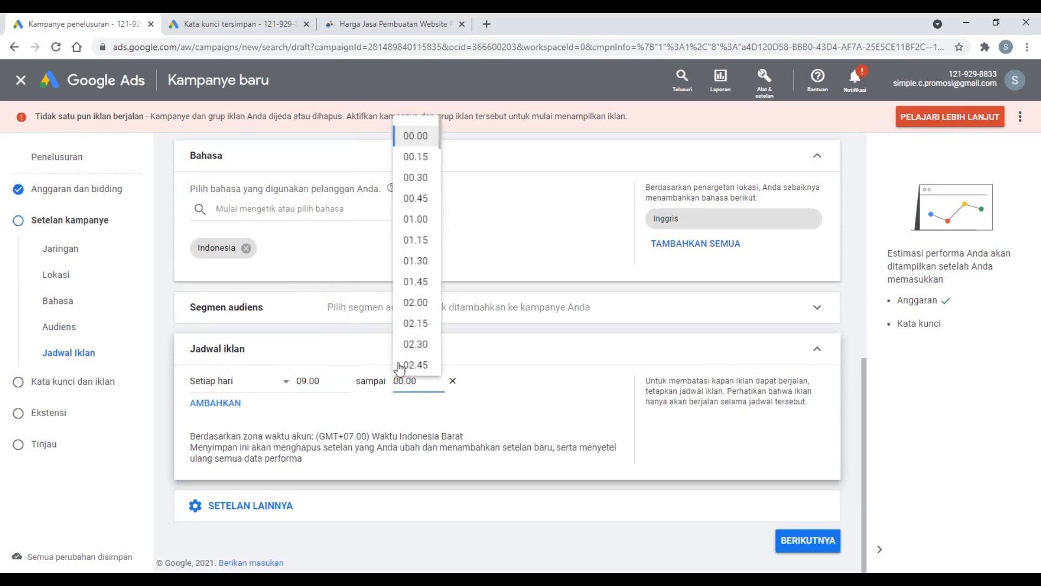
scroll(416, 268, "down", 1)
scroll(416, 268, "down", 3)
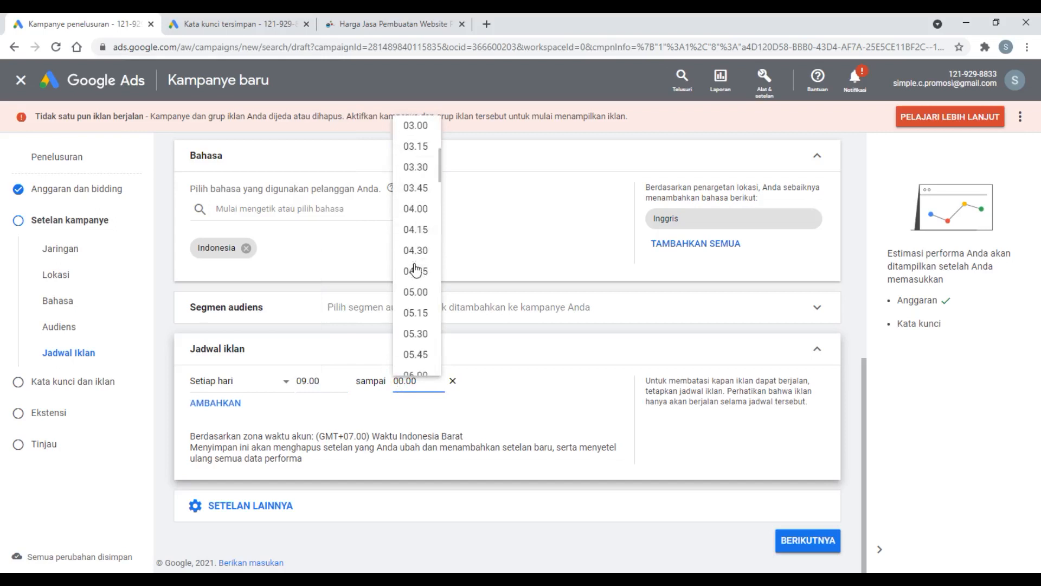
left_click(415, 293)
left_click(276, 385)
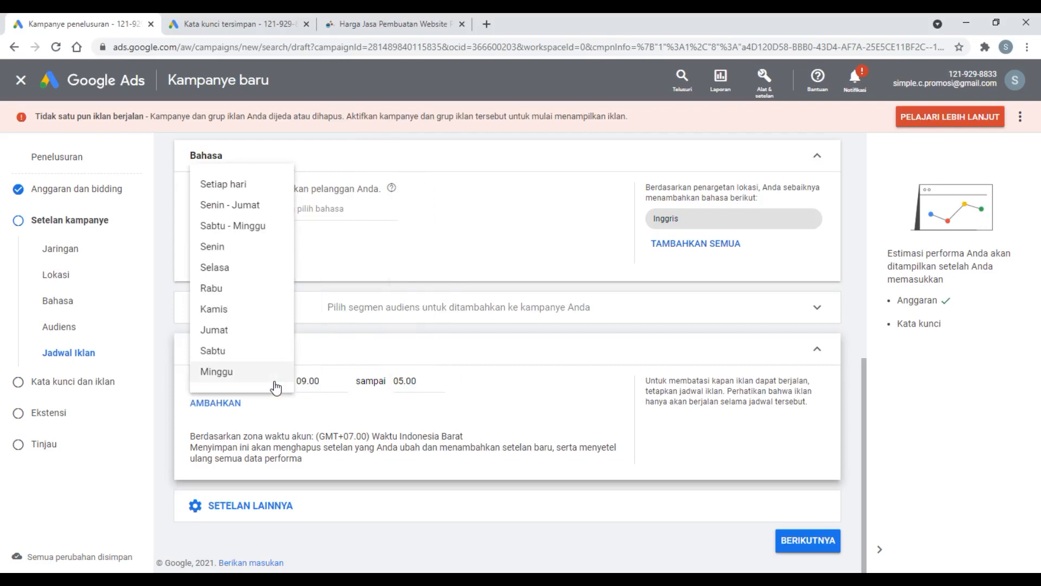
left_click(256, 206)
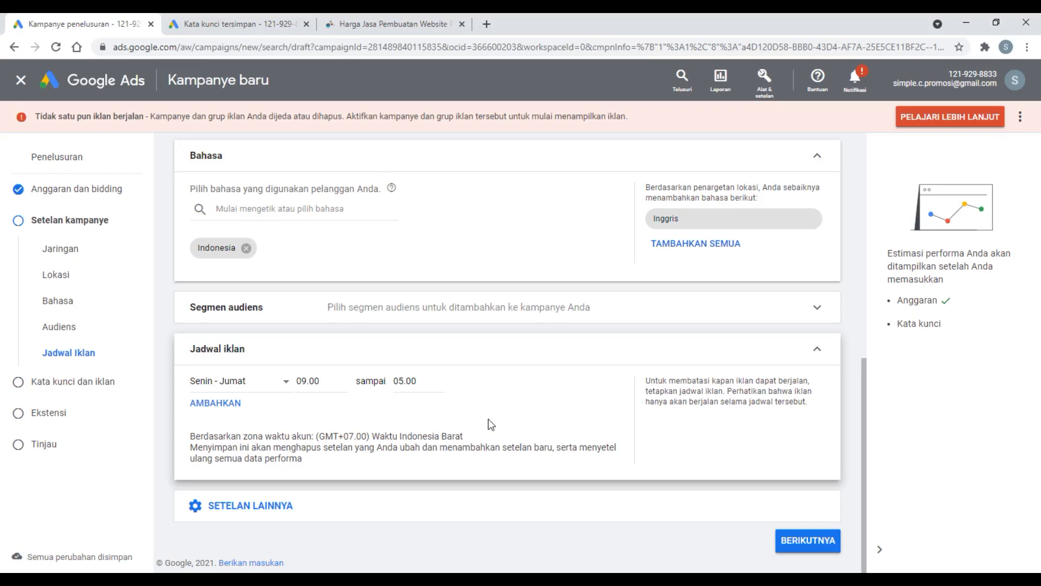
Step: Review the remaining additional campaign settings and proceed to the keywords and ads stage
left_click(267, 513)
scroll(440, 431, "down", 1)
scroll(441, 435, "down", 1)
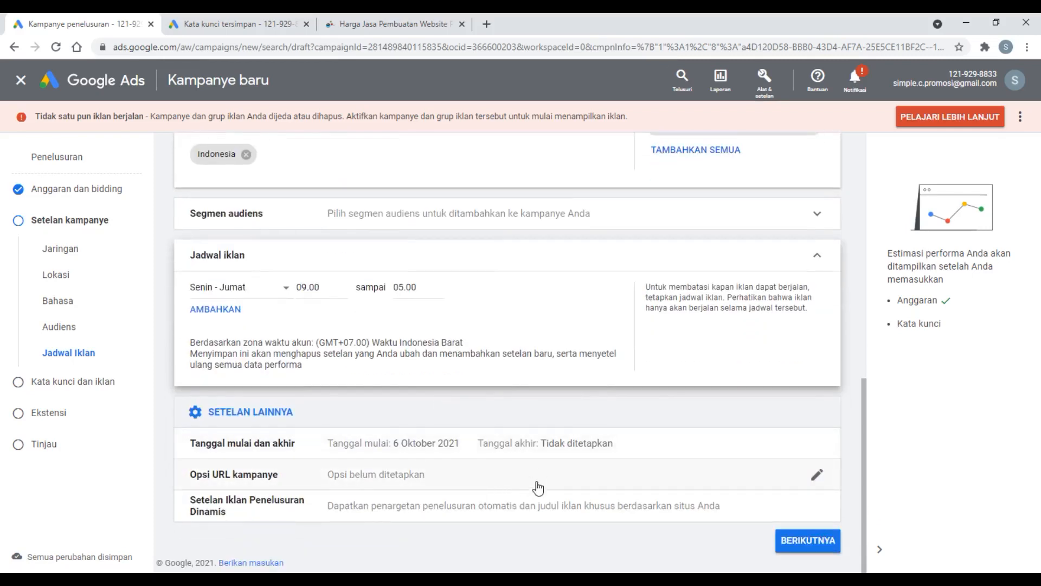
scroll(484, 521, "up", 2)
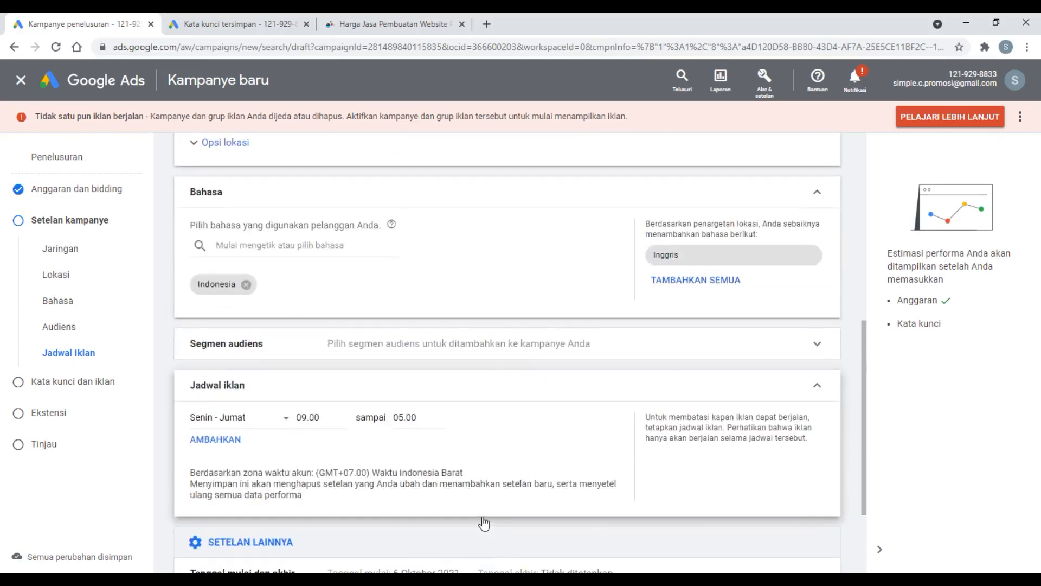
scroll(484, 524, "down", 2)
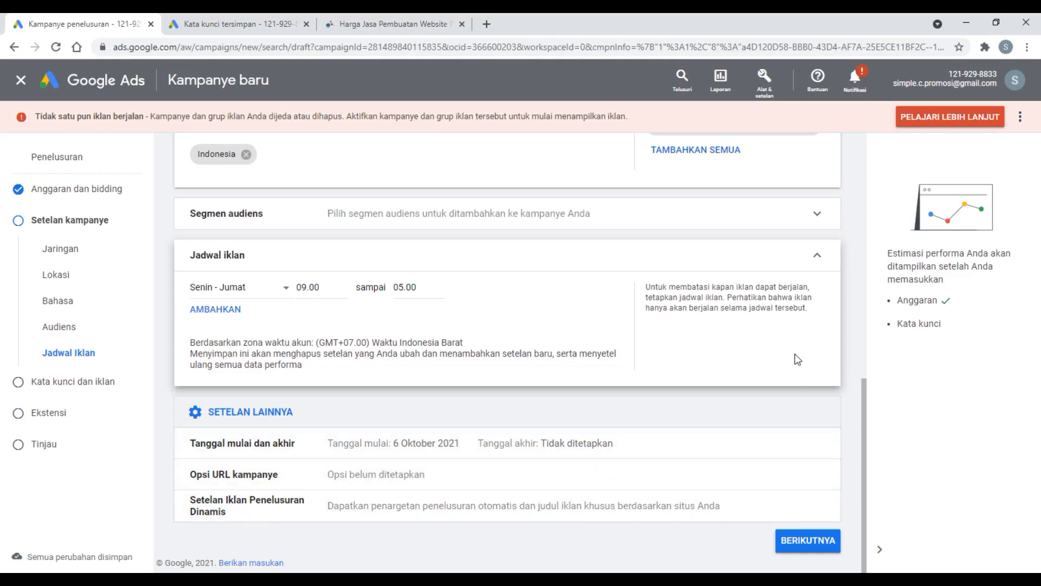
left_click(818, 544)
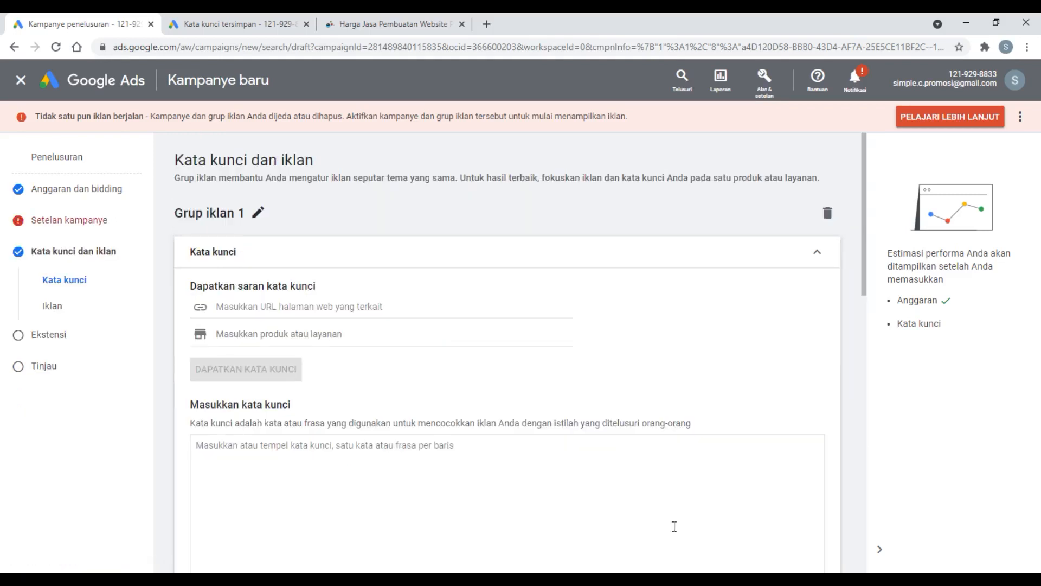
Step: Copy "jasa bikin website", "jasa pembuatan website" and "jasa web desain" from the saved keyword plan into Grup iklan 1's keyword list, one per line
scroll(658, 529, "down", 3)
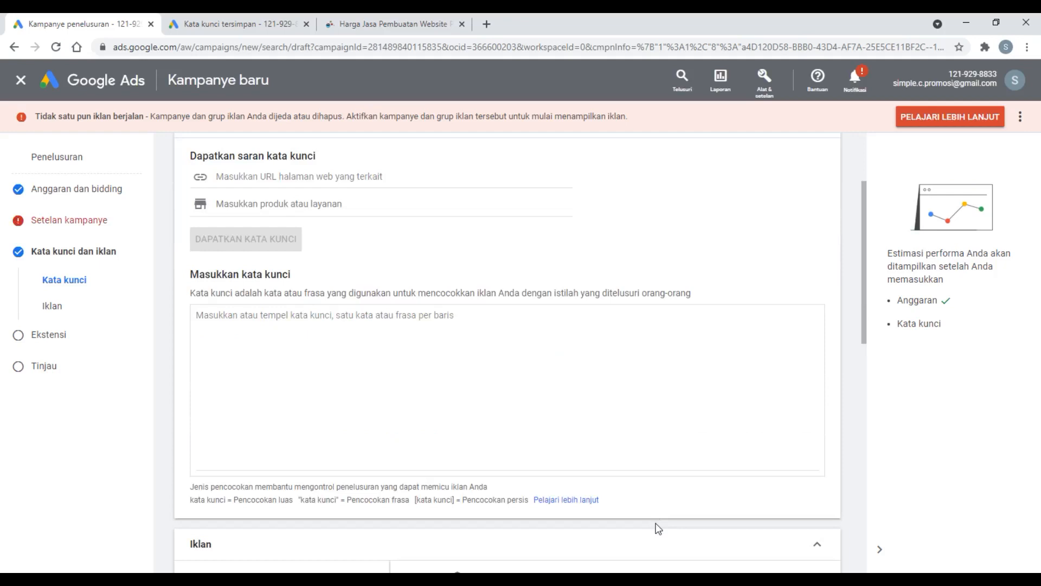
left_click(231, 17)
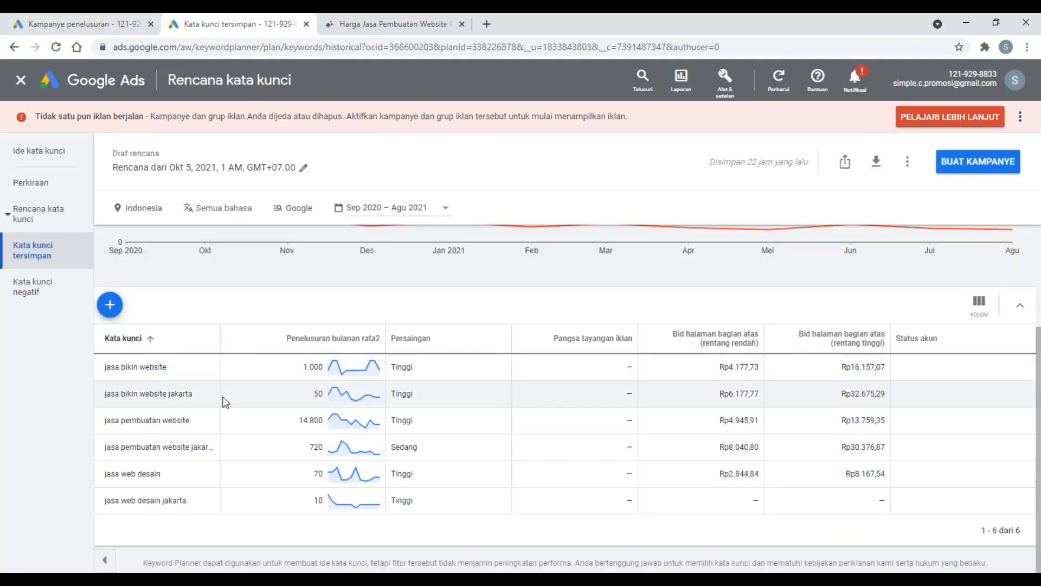
left_click_drag(175, 374, 105, 373)
right_click(109, 372)
left_click(136, 379)
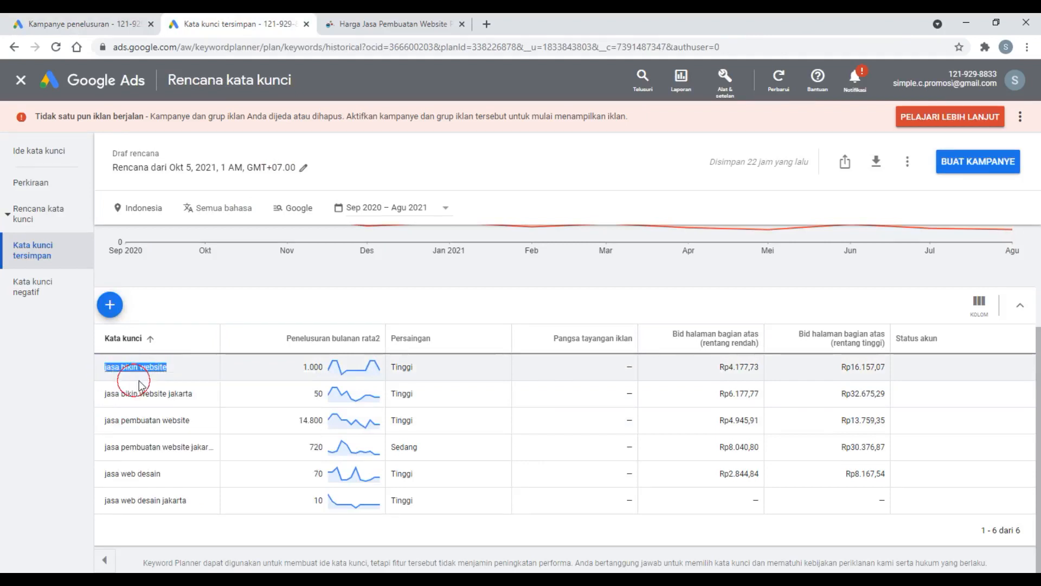
left_click(81, 24)
left_click(268, 361)
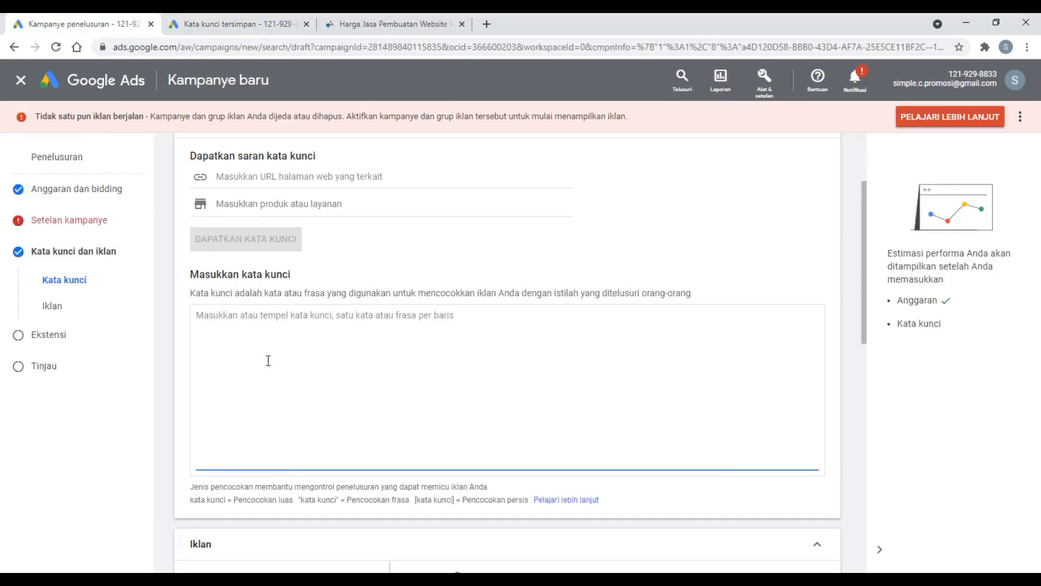
key("ctrl+v")
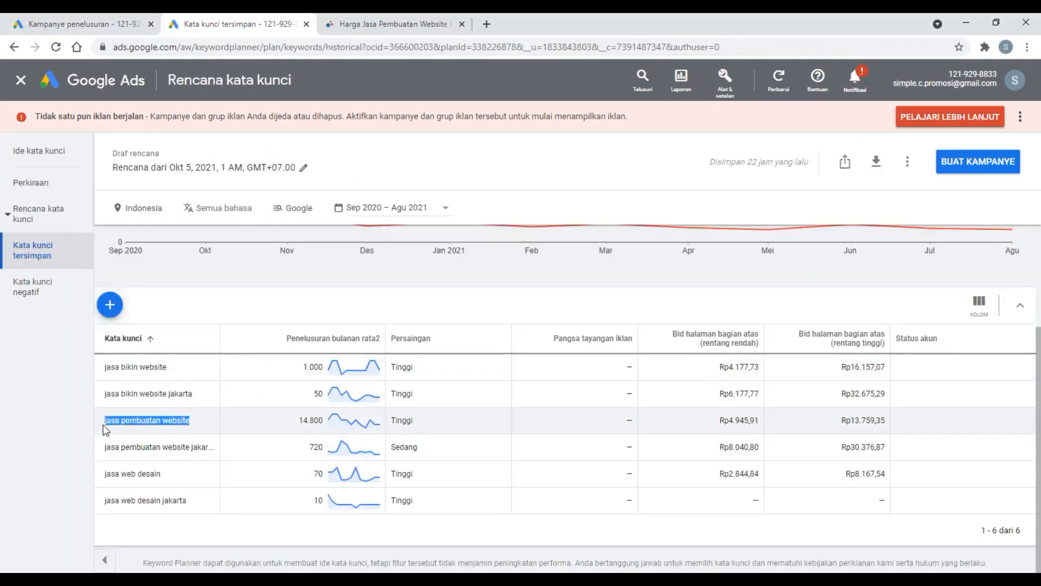
key("ctrl+v")
key("ctrl+v")
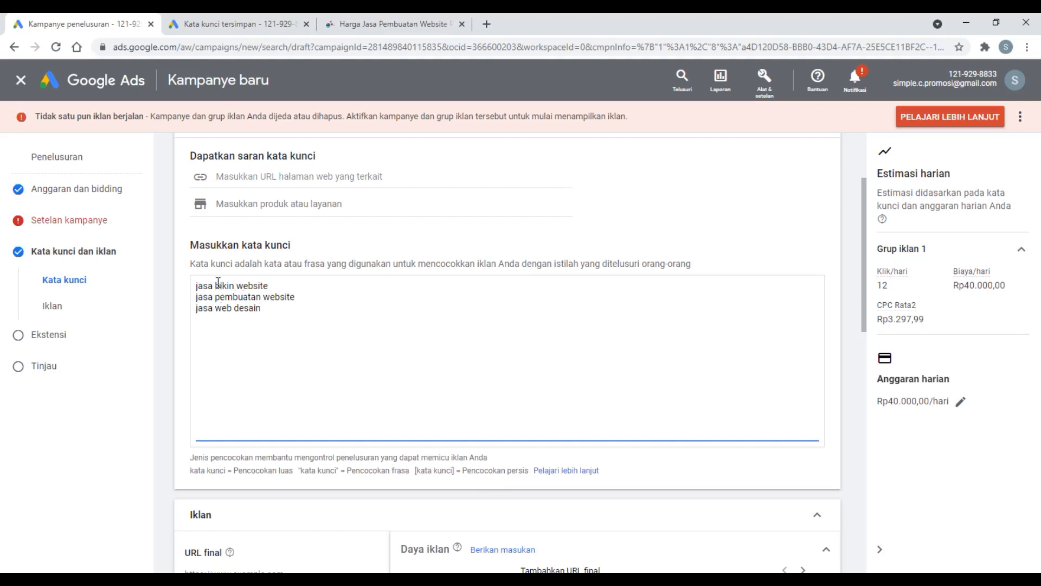
Step: Enclose the keyword jasa bikin website in quotation marks to make it a phrase match
left_click_drag(213, 285, 288, 287)
left_click(288, 289)
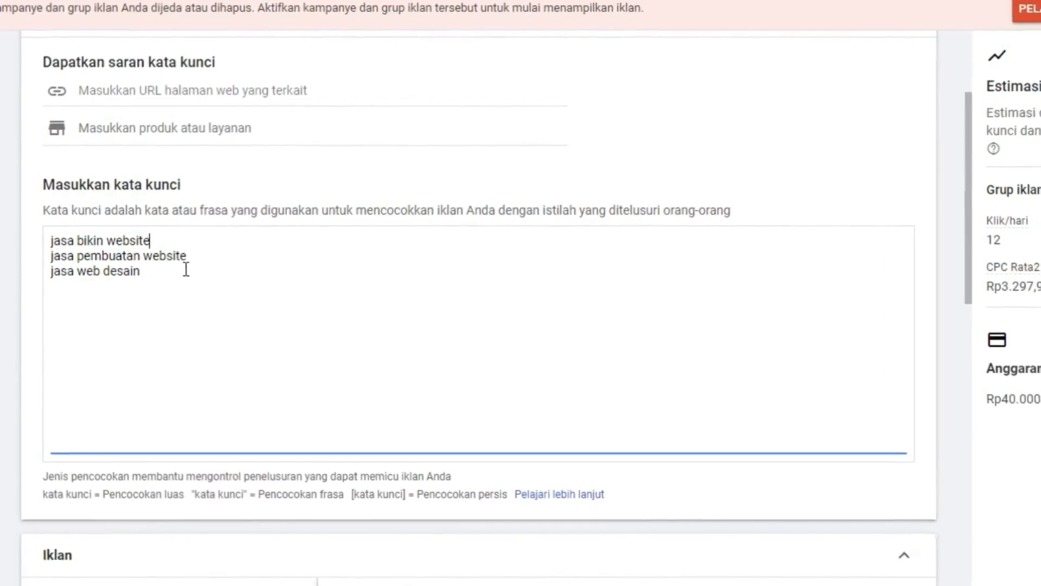
left_click(48, 243)
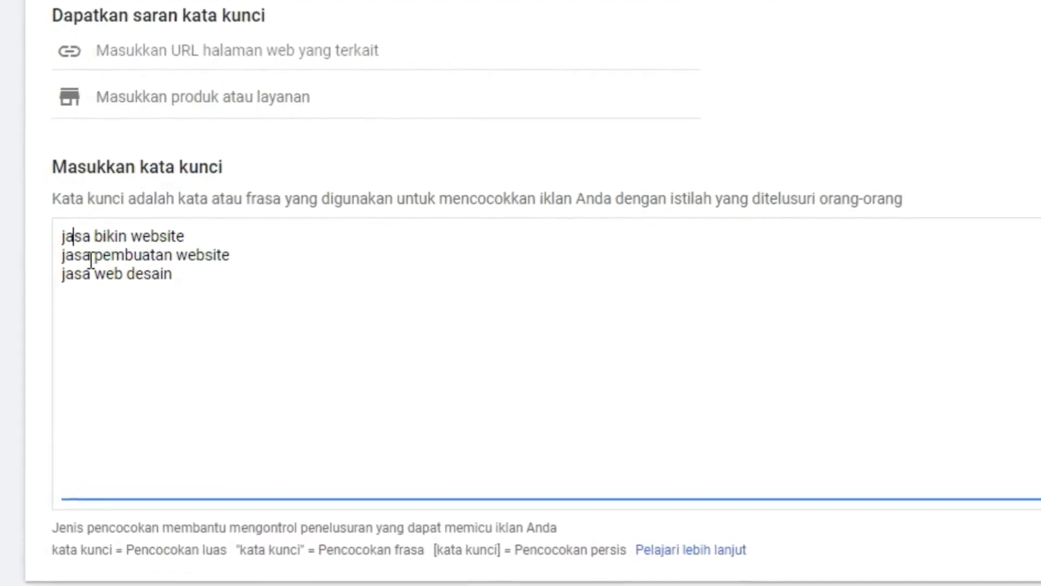
key("Home")
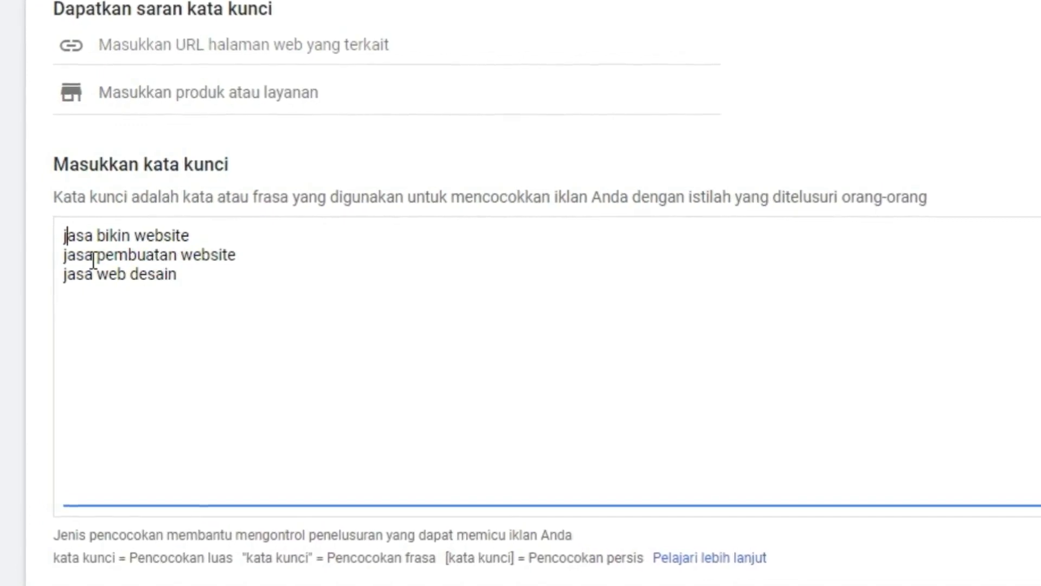
type("\"")
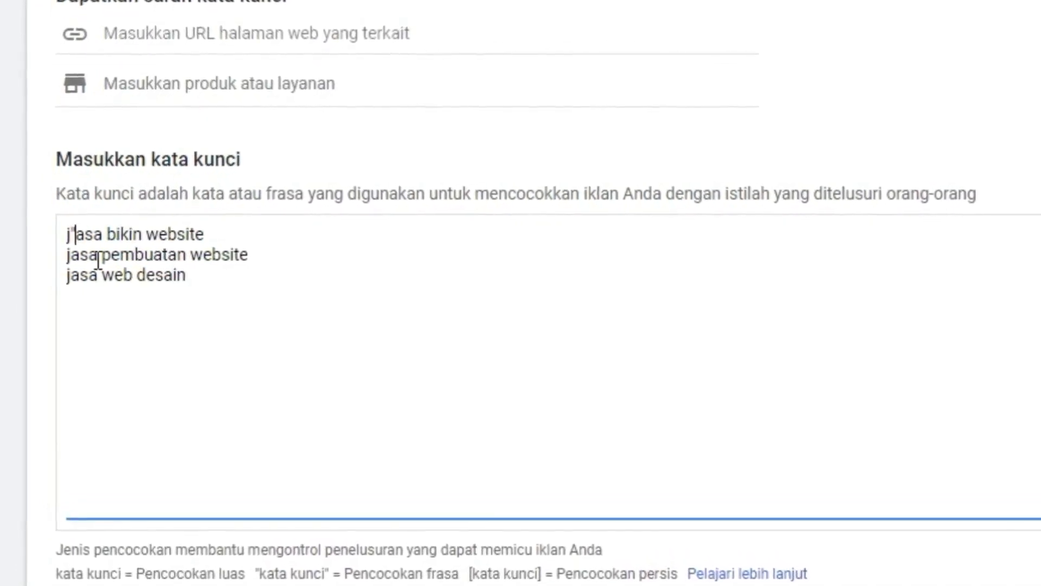
type("\"")
left_click(255, 240)
type("\"")
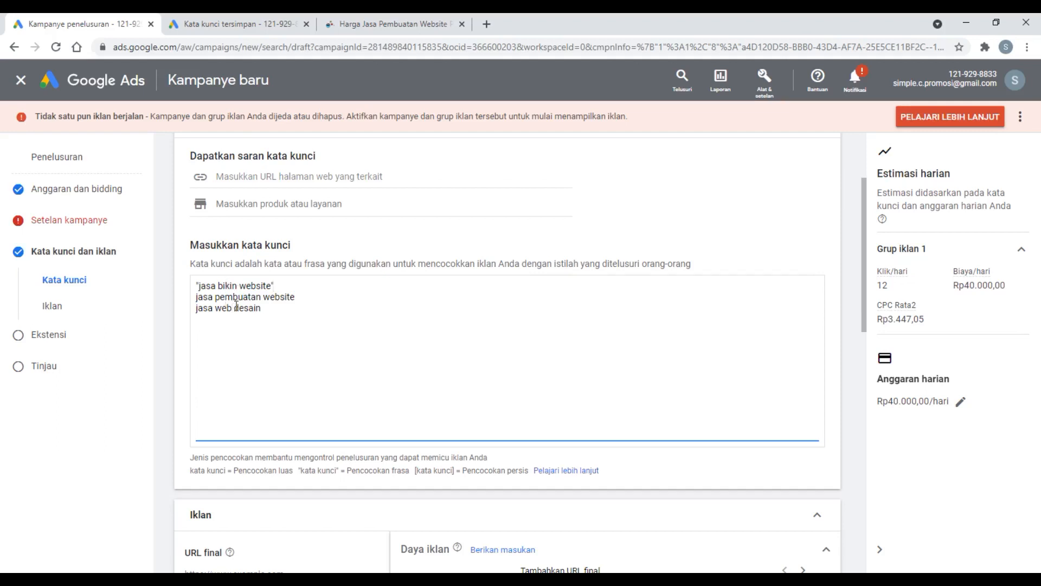
Step: Remove the quotation marks around the keyword jasa bikin website
key("BackSpace")
left_click(321, 292, "shift")
left_click(321, 283)
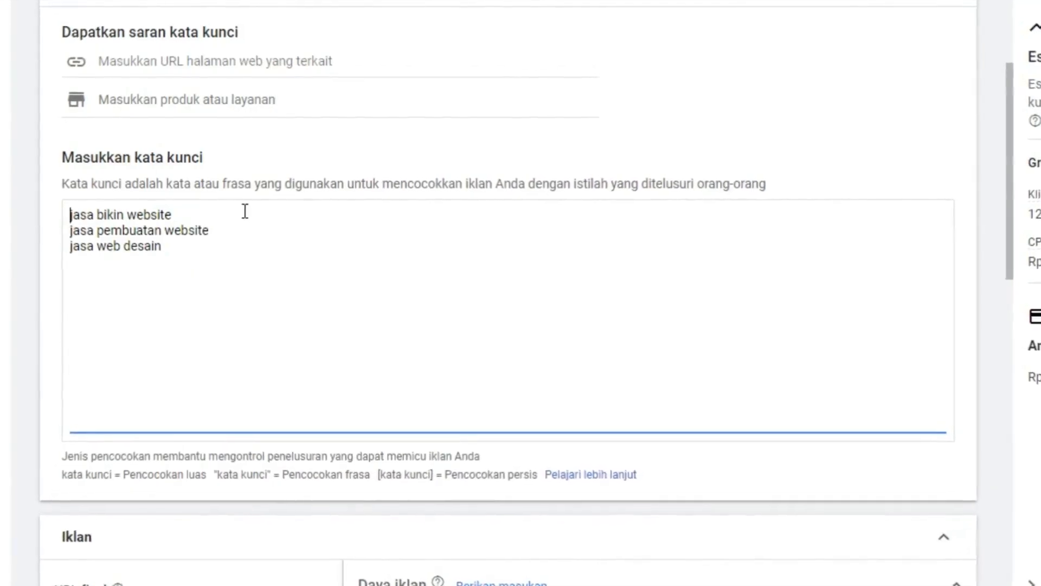
Step: Enclose the keyword jasa bikin website in square brackets to make it an exact match
type("[")
key("Right")
key("Right")
key("Right")
key("Right")
key("Right")
key("Right")
key("Right")
key("Right")
key("Right")
key("Right")
key("Right")
key("Right")
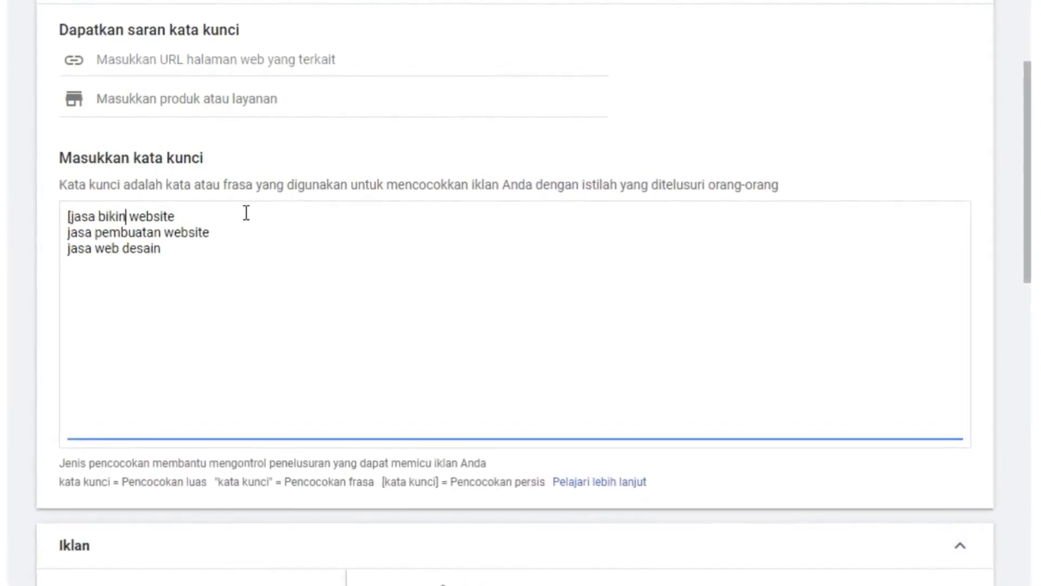
key("Right")
key("Right")
key("Right")
key("Right")
key("Right")
key("Right")
key("Right")
key("Left")
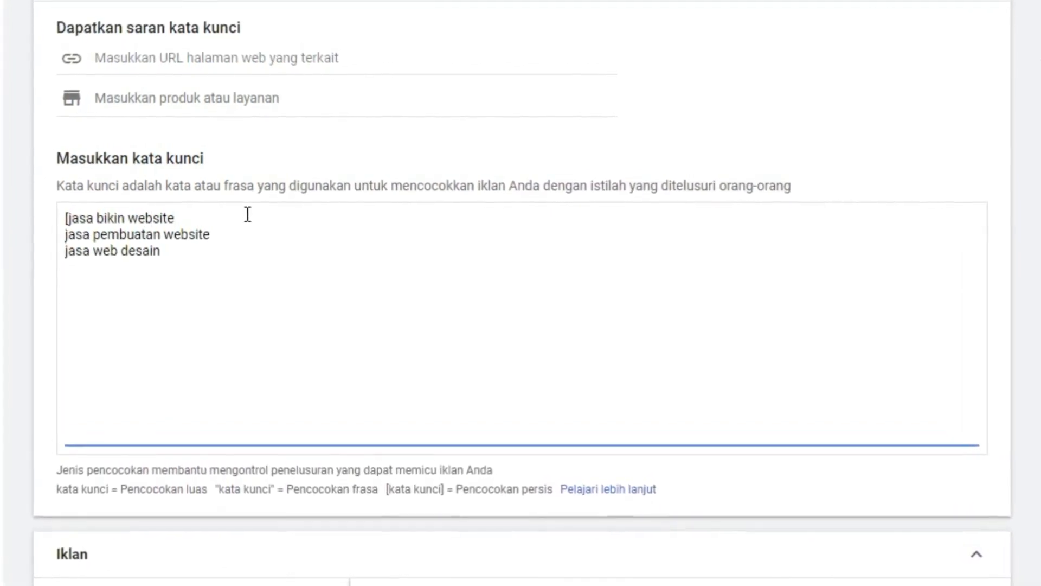
type("]")
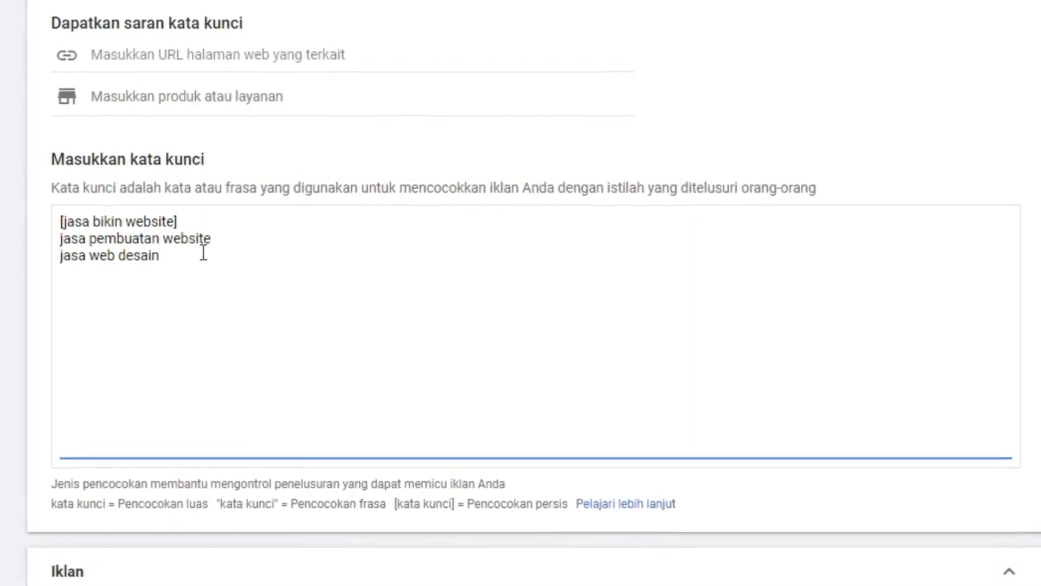
Step: Enclose the keywords jasa pembuatan website and jasa web desain in square brackets for exact match
left_click(58, 239)
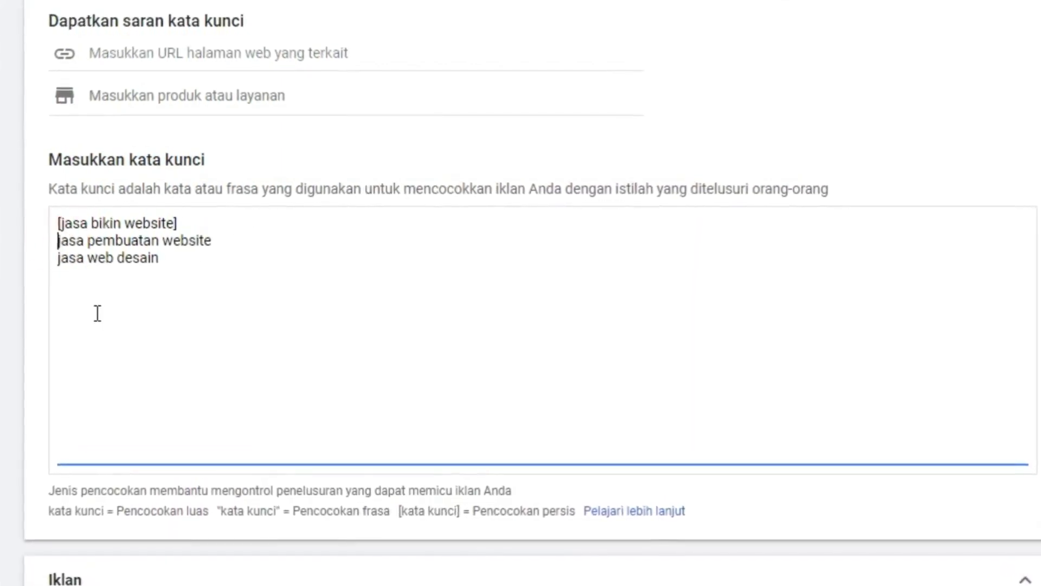
type("[")
left_click(266, 232)
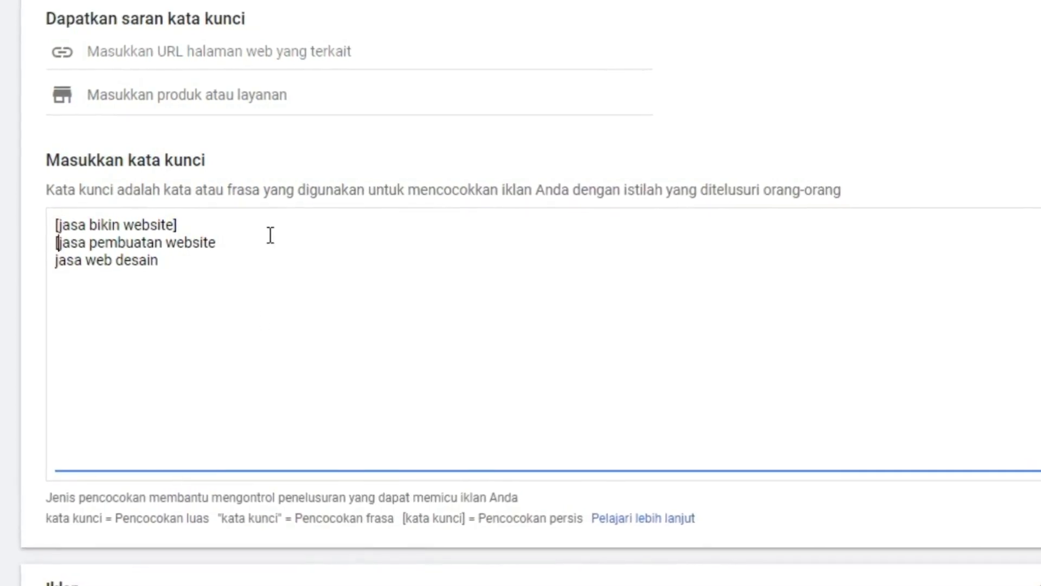
left_click(269, 239)
type("]")
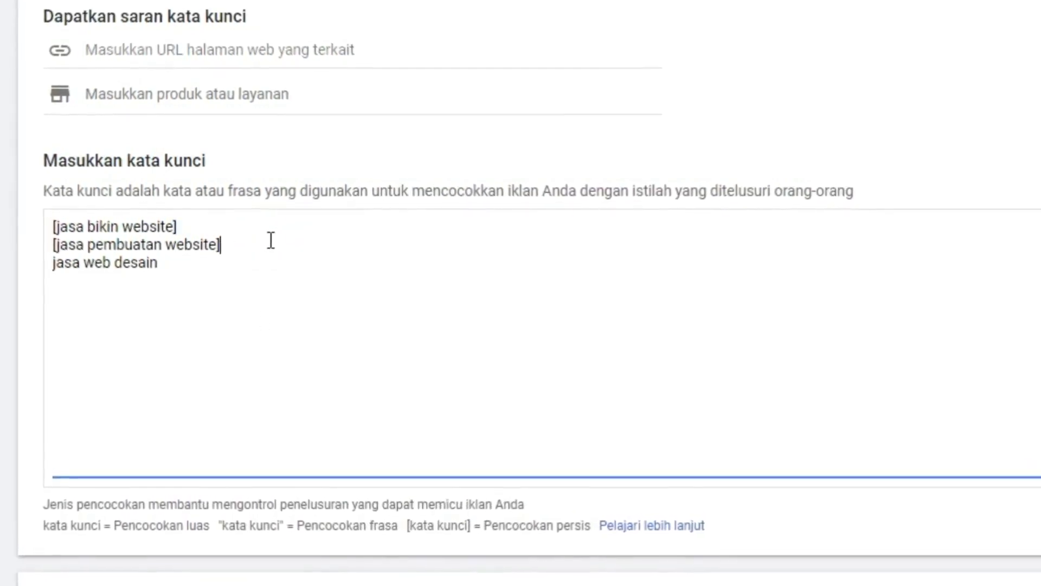
left_click(54, 268)
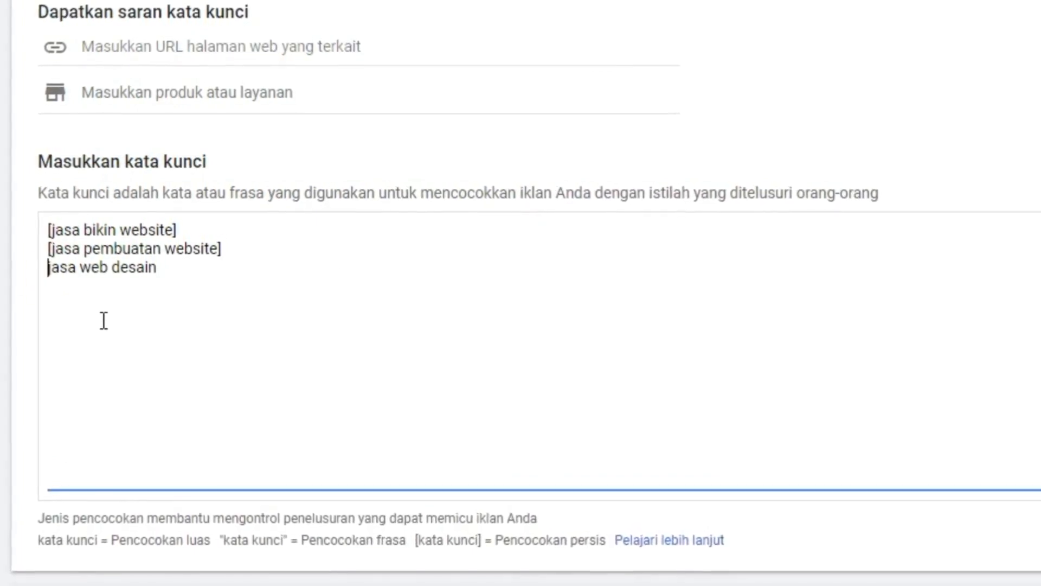
type("[")
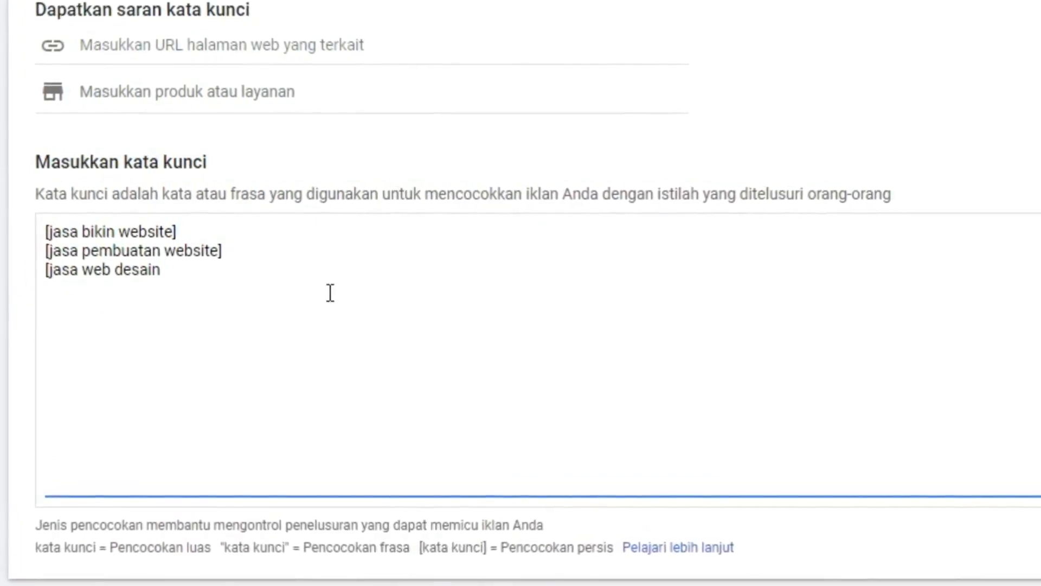
key("End")
type("]")
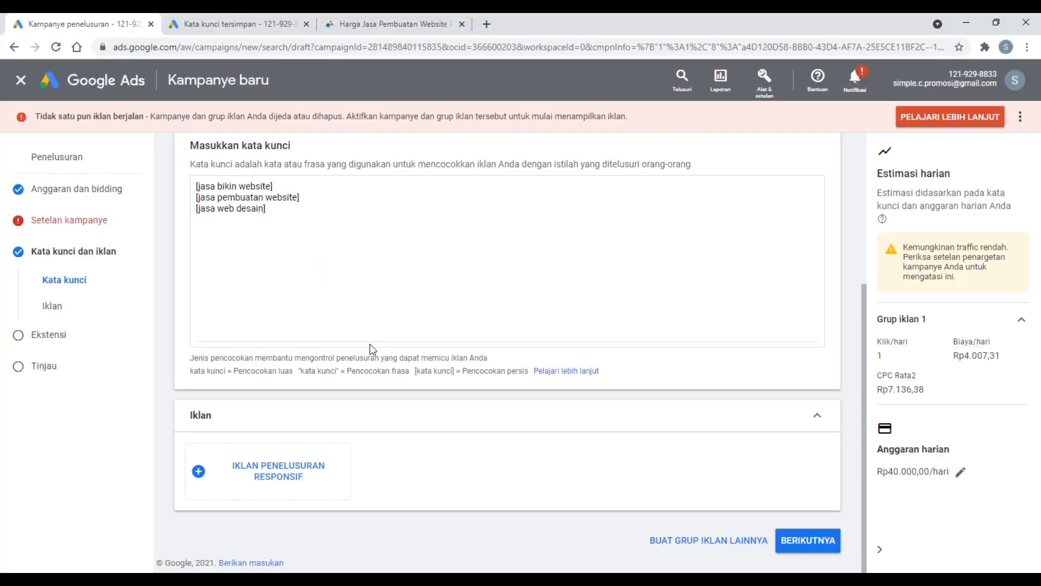
Step: Start a responsive search ad and set its final URL to the copied simplec.id/paket-web-design-profesional/ page address
left_click(291, 482)
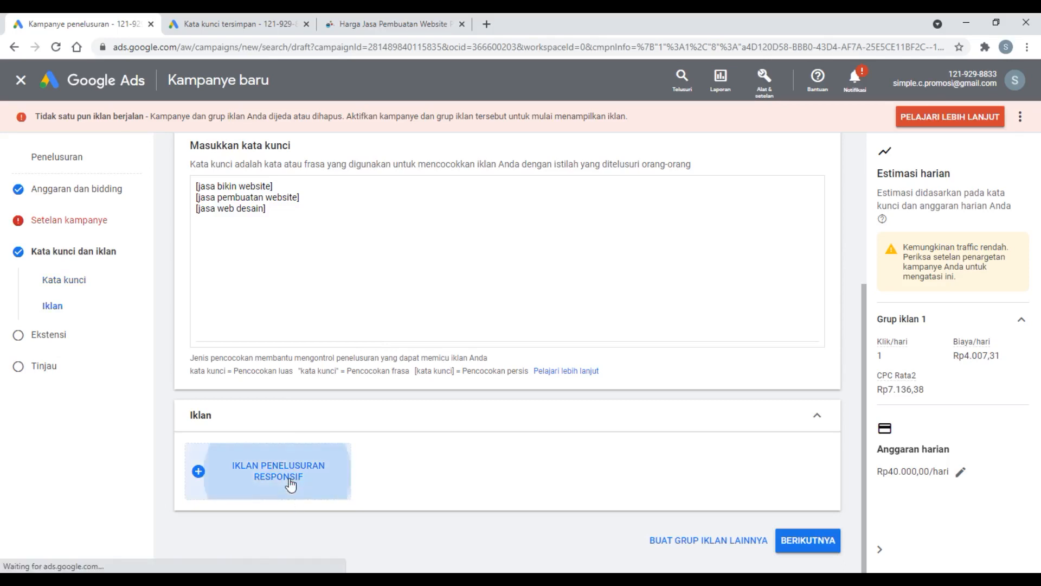
scroll(592, 356, "down", 3)
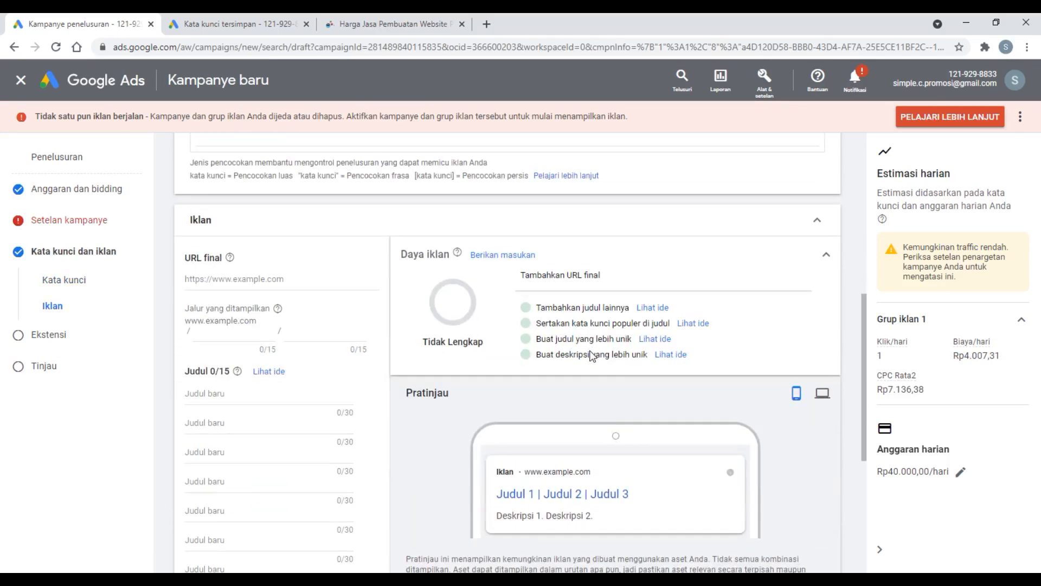
left_click(434, 21)
left_click(414, 43)
right_click(412, 43)
left_click(444, 116)
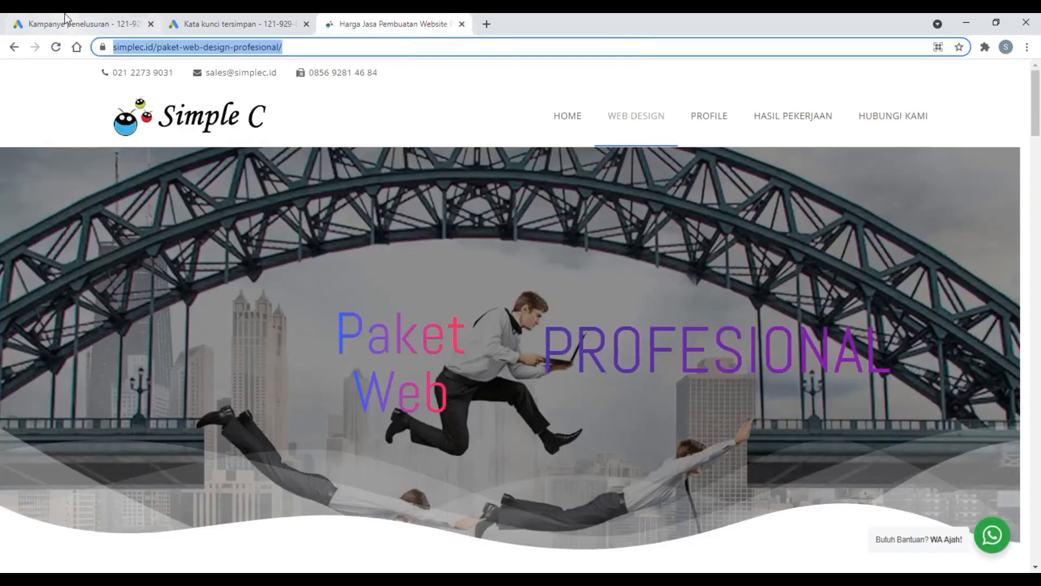
left_click(76, 24)
left_click(233, 277)
key("ctrl+v")
left_click(299, 259)
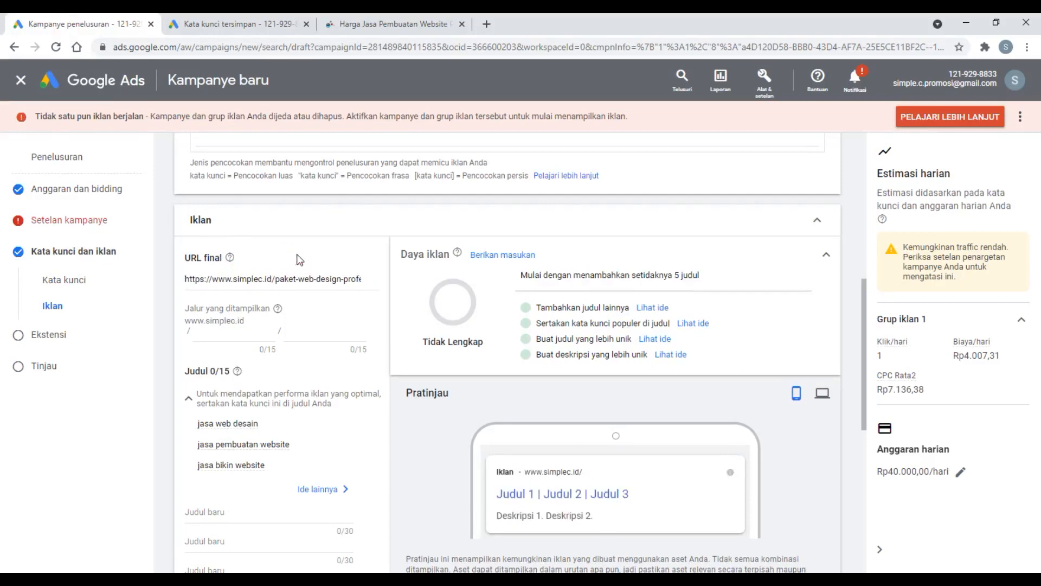
Step: Look through the responsive search ad's empty headline (Judul) and description (Deskripsi) fields
scroll(299, 260, "down", 5)
scroll(300, 261, "down", 3)
scroll(235, 225, "up", 3)
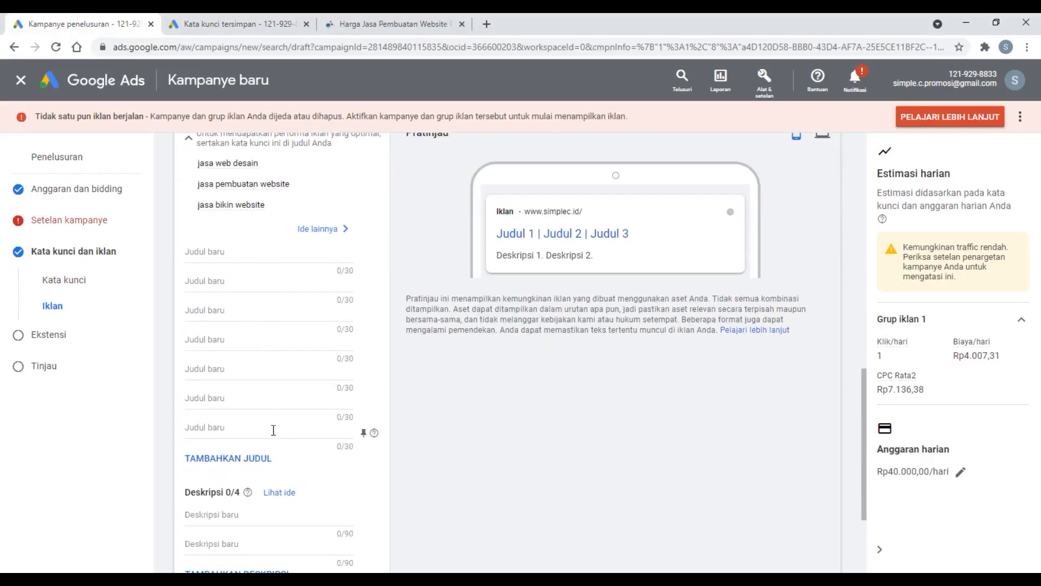
scroll(275, 431, "up", 1)
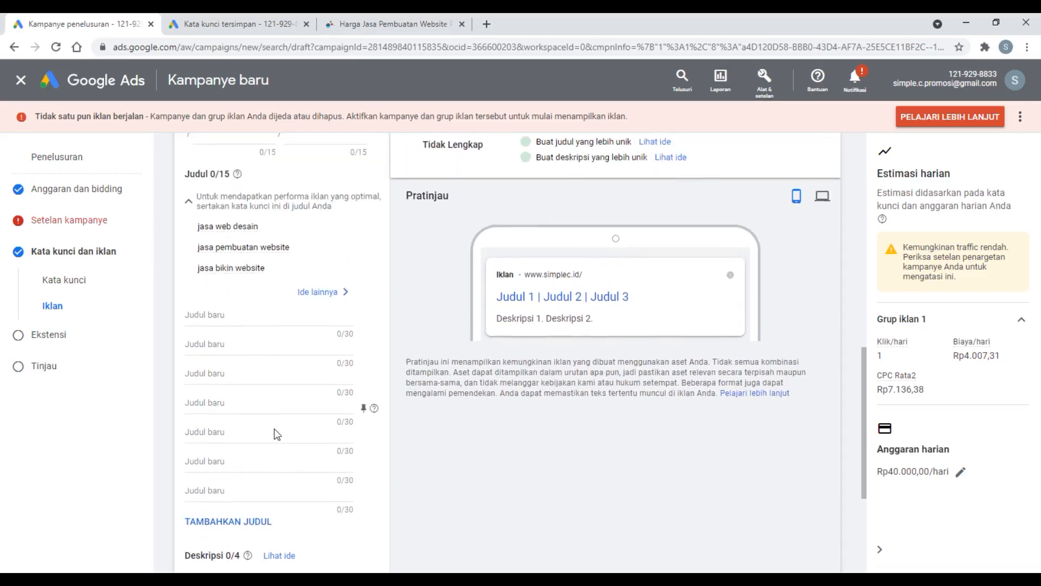
scroll(275, 432, "down", 4)
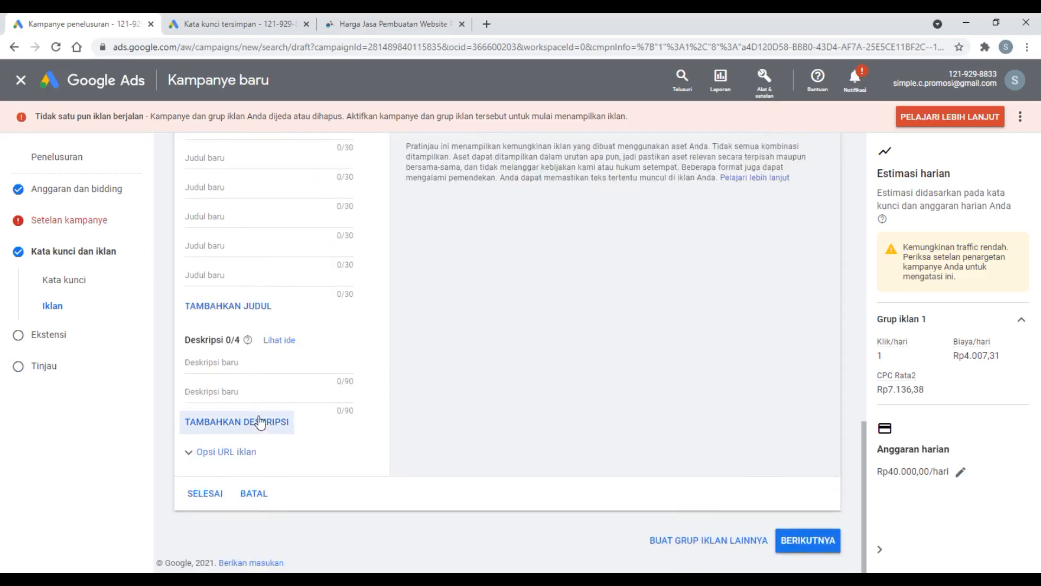
scroll(265, 417, "up", 5)
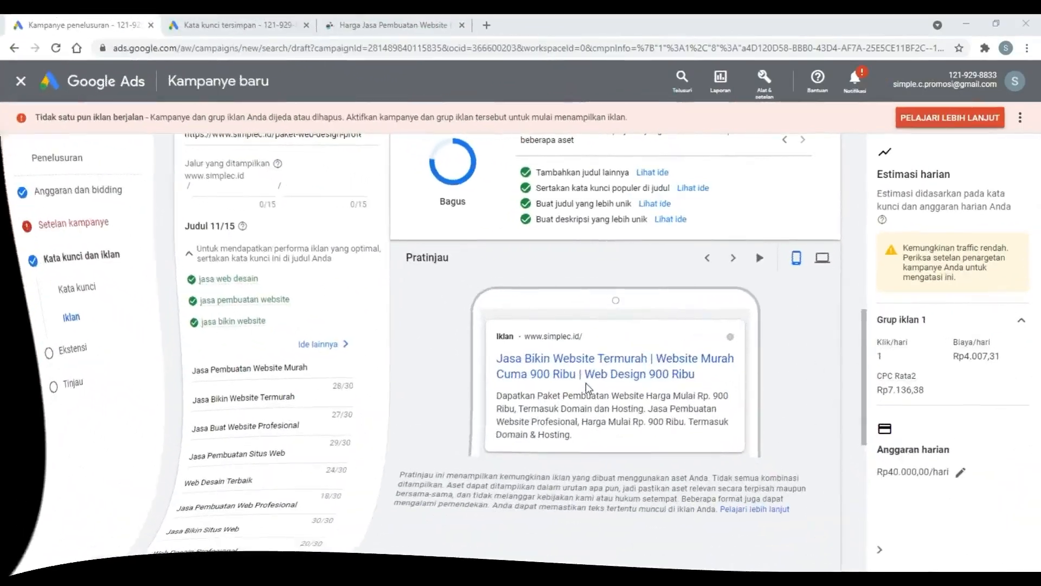
Step: Review the filled-in ad headlines and descriptions together with the ad strength, the preview and the exact-match keyword list
scroll(416, 333, "up", 1)
scroll(415, 333, "down", 4)
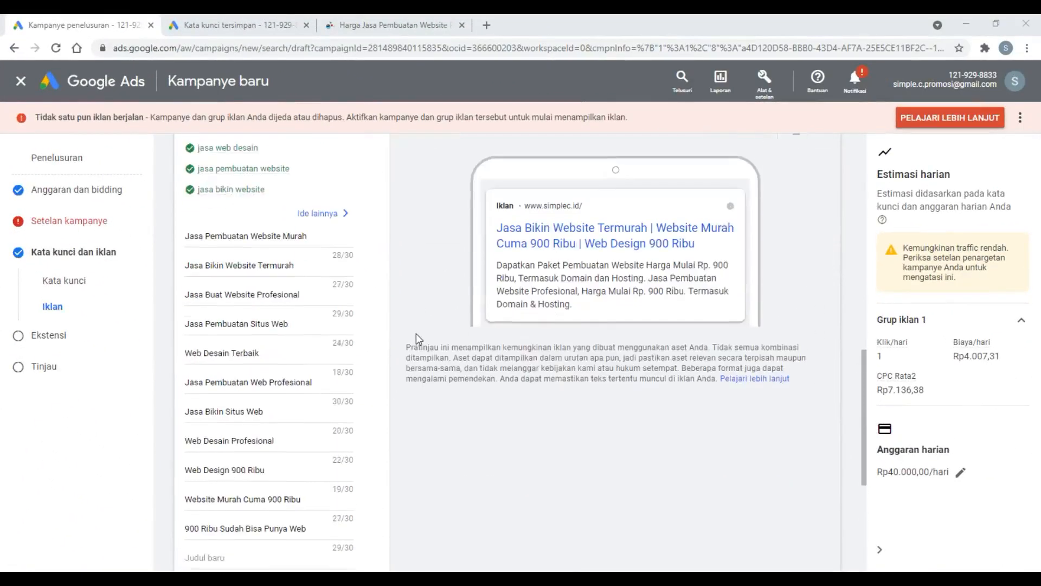
scroll(341, 305, "down", 3)
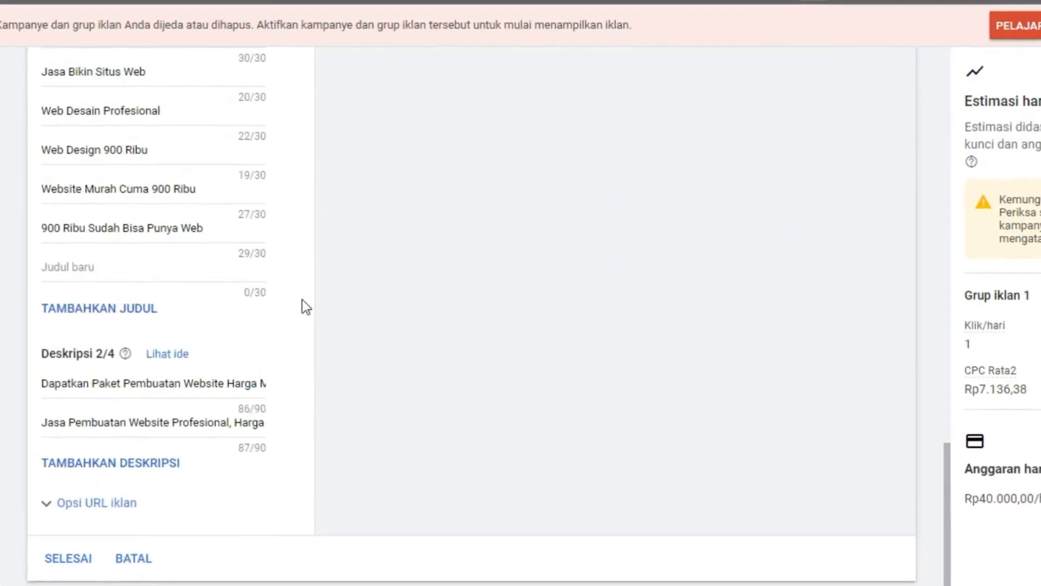
scroll(136, 290, "up", 7)
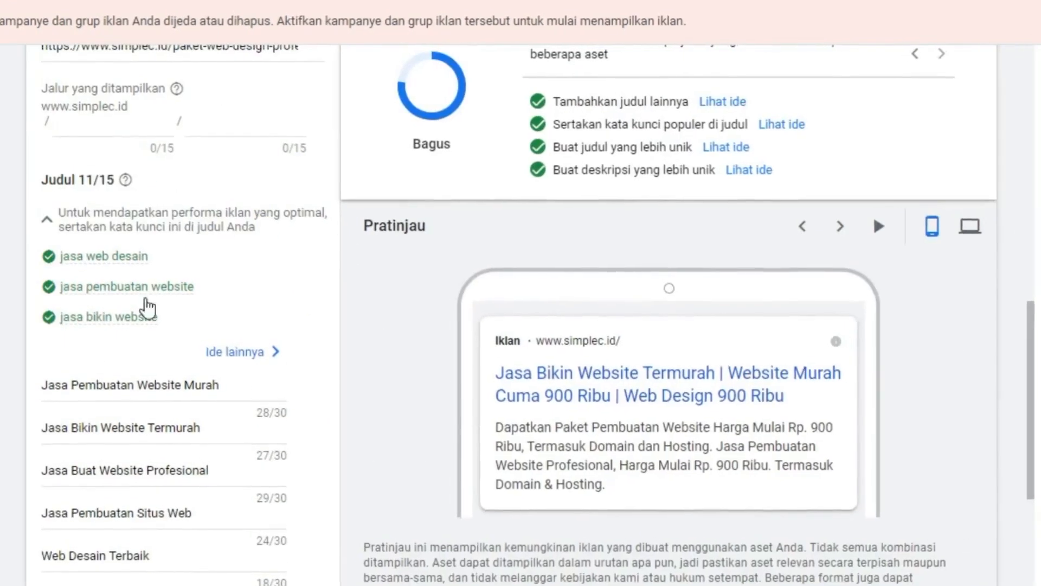
scroll(158, 336, "down", 5)
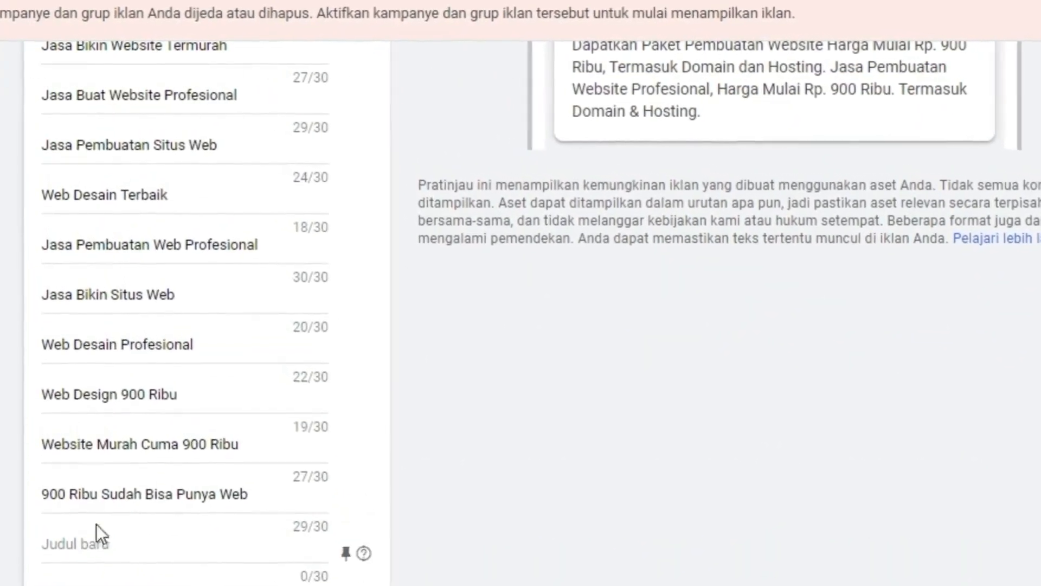
scroll(436, 534, "down", 3)
scroll(439, 532, "up", 1)
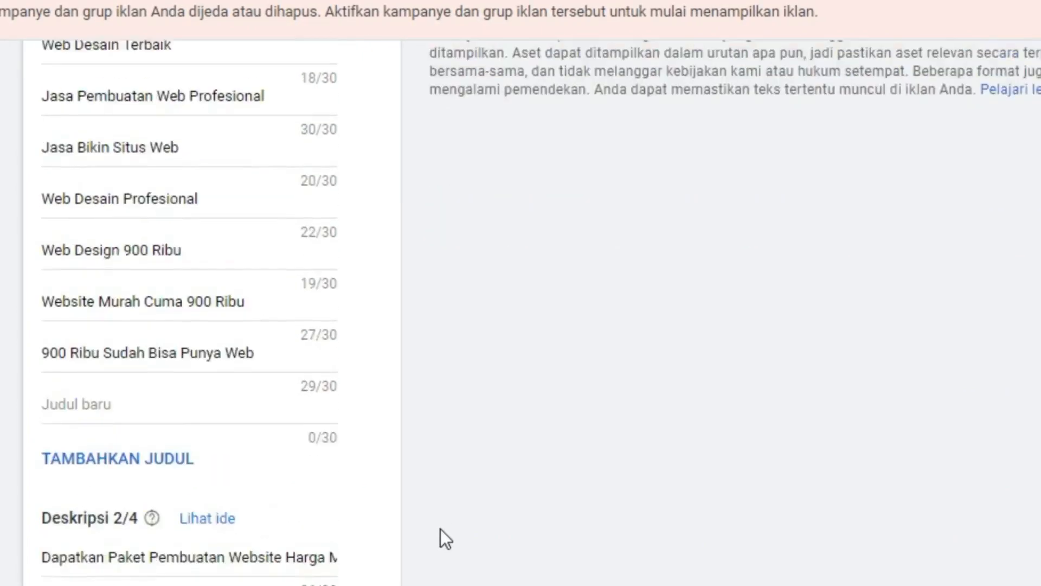
scroll(411, 413, "up", 4)
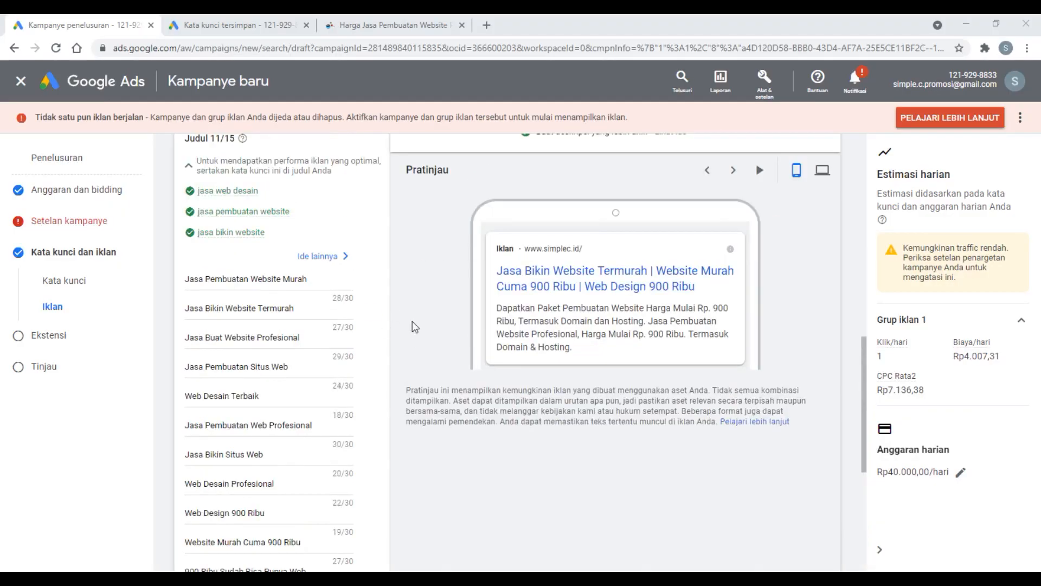
scroll(413, 324, "down", 6)
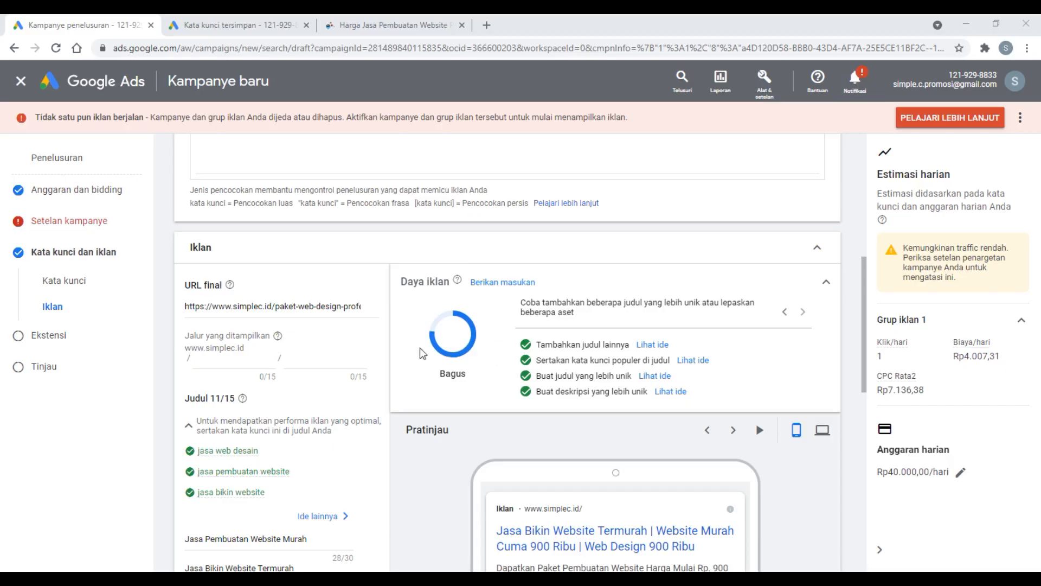
scroll(312, 300, "down", 6)
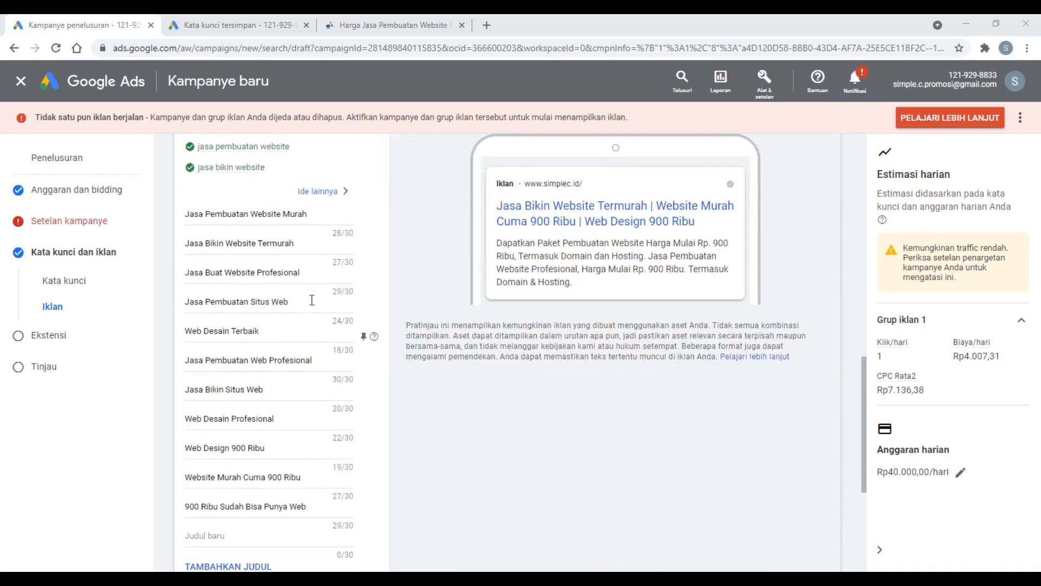
scroll(310, 313, "down", 5)
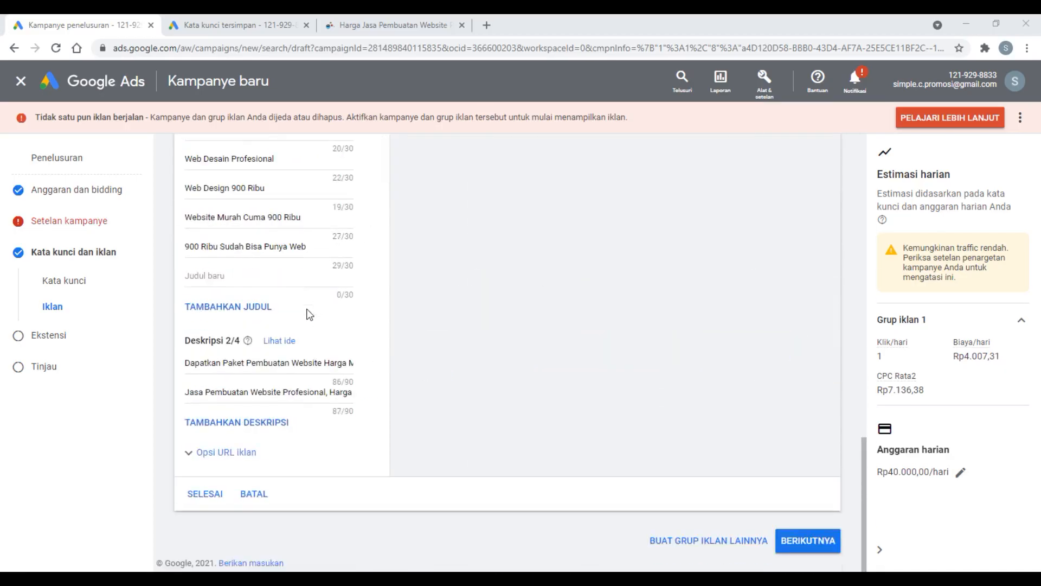
scroll(337, 371, "up", 9)
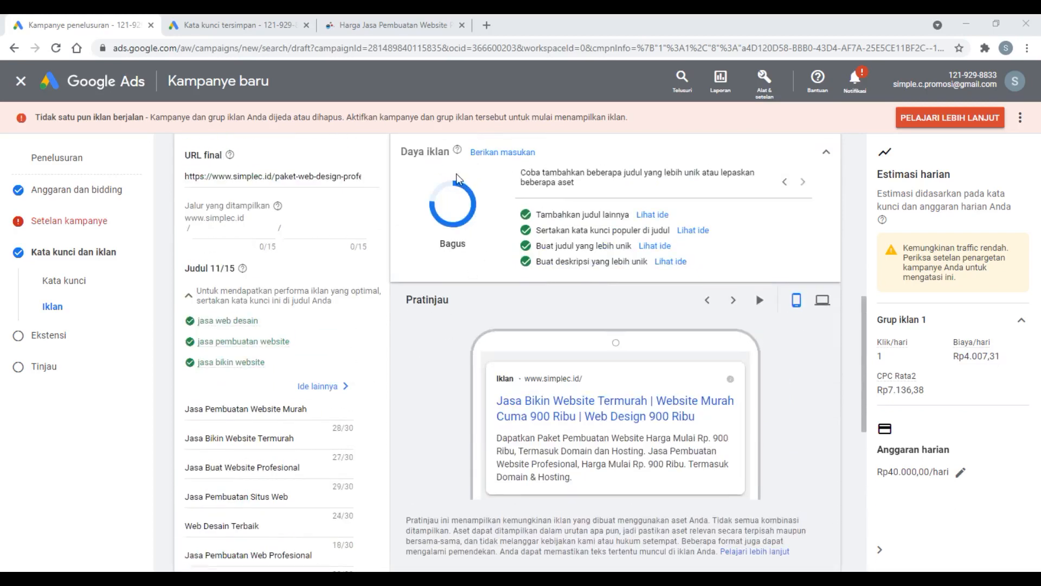
scroll(833, 412, "down", 5)
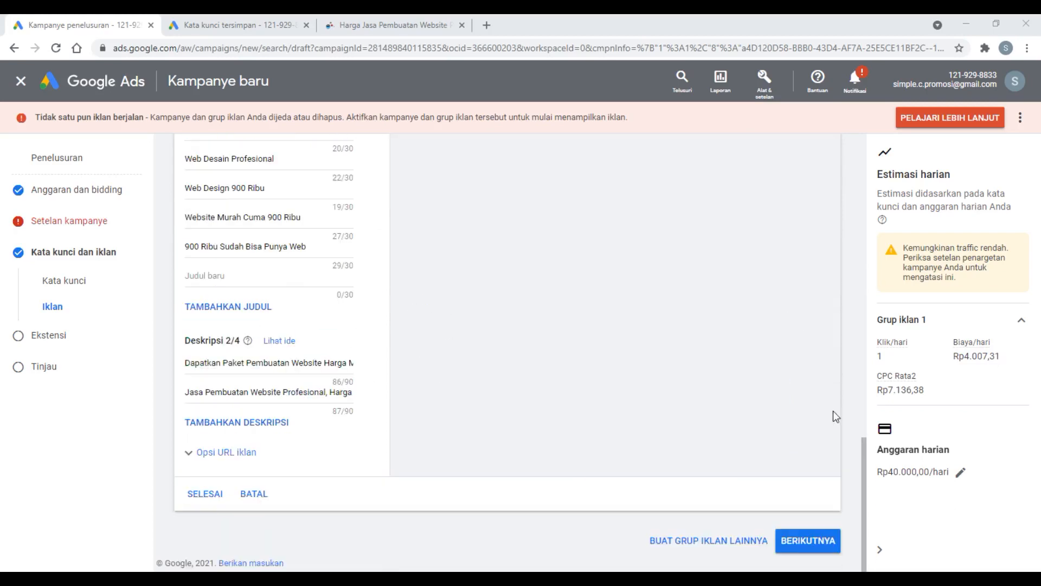
scroll(833, 411, "up", 5)
scroll(833, 411, "up", 7)
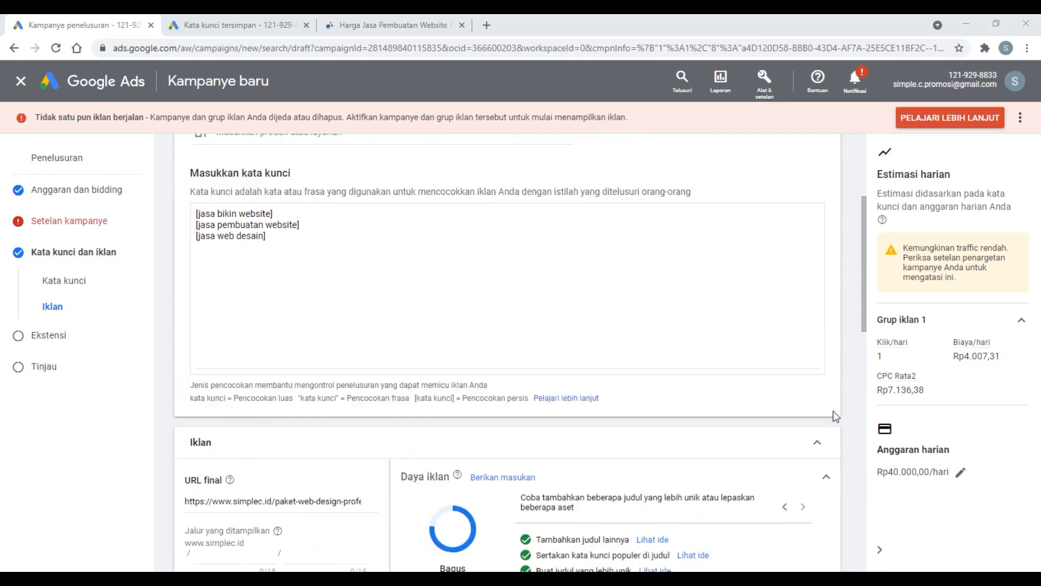
Step: Go over the keywords and the completed responsive search ad, and continue to the campaign's extensions
scroll(833, 412, "up", 5)
scroll(833, 411, "down", 6)
scroll(833, 415, "down", 10)
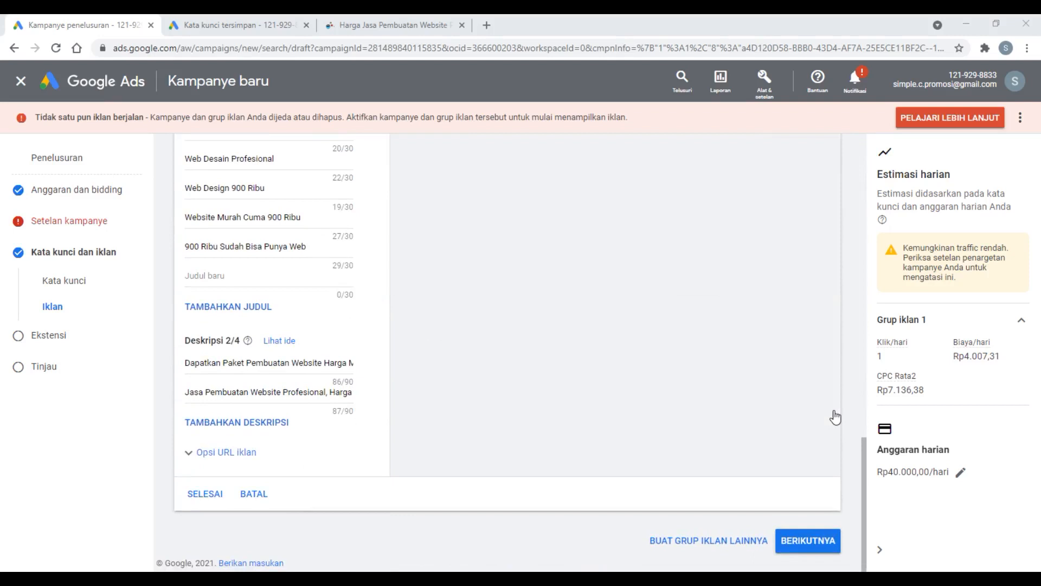
left_click(824, 542)
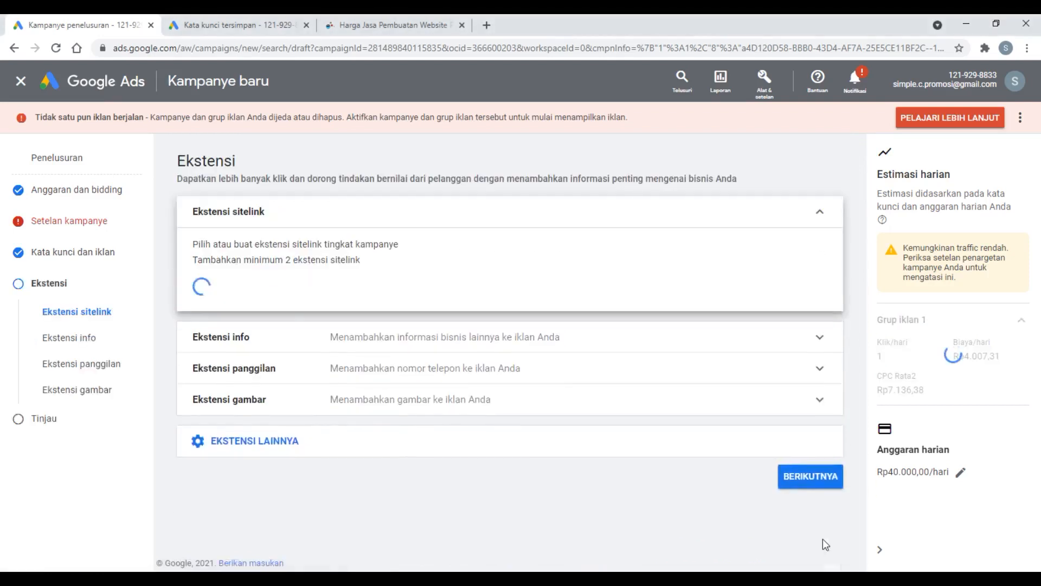
Step: Create a new sitelink with the text jasa Pembuatan Website and the description lines Jasa Bikin Website and Jasa Web Design
scroll(737, 460, "down", 3)
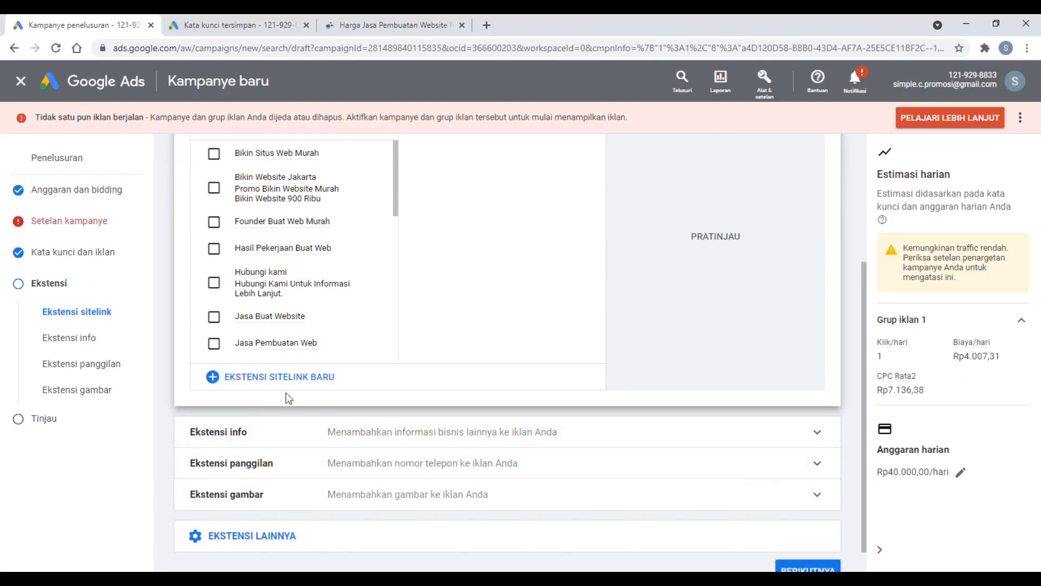
left_click(245, 381)
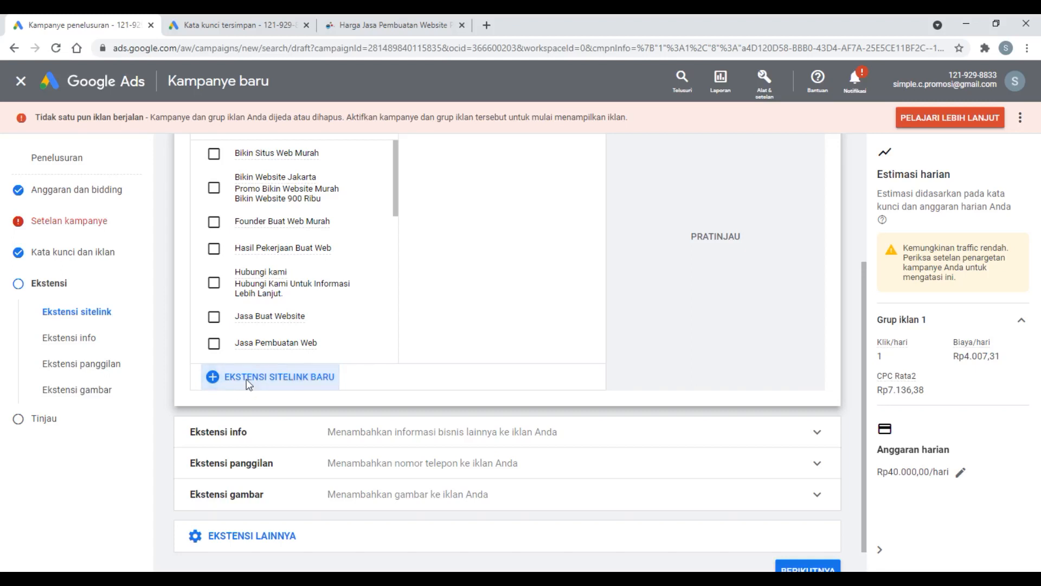
left_click(331, 283)
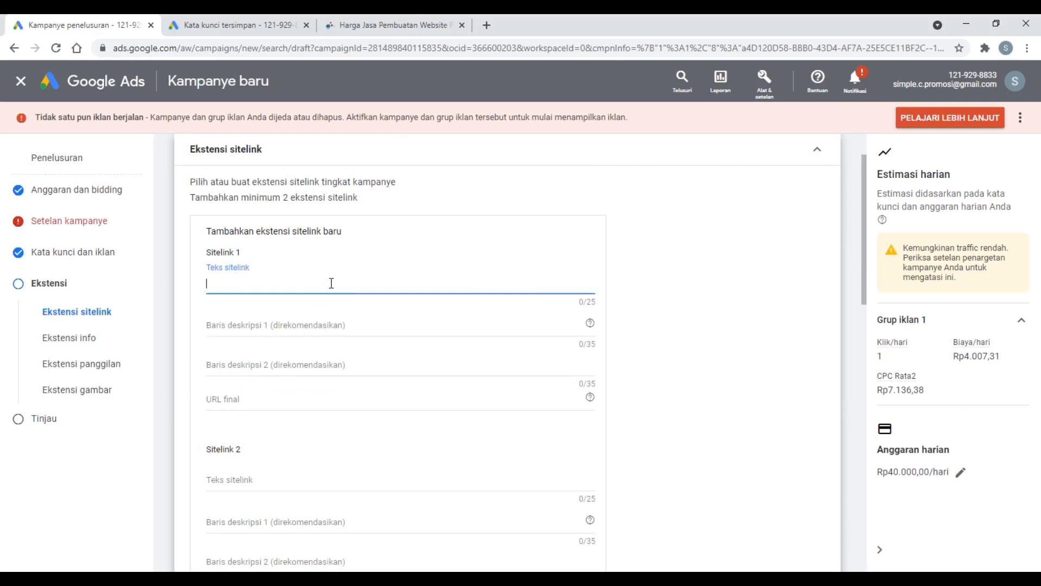
type("jasa Pembuatan Website")
left_click(367, 328)
type("Jasa Bikin Website")
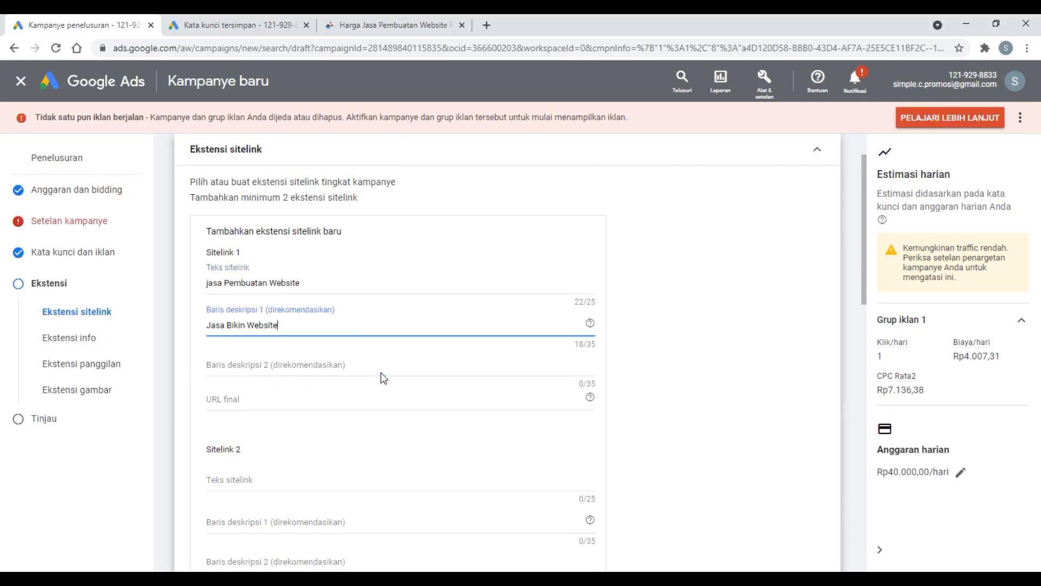
left_click(381, 372)
type("Jasa Web Design")
Step: Copy the simplec.id/paket-web-design-profesional/ page address from the website's browser tab and set it as sitelink 1's final URL
left_click(373, 395)
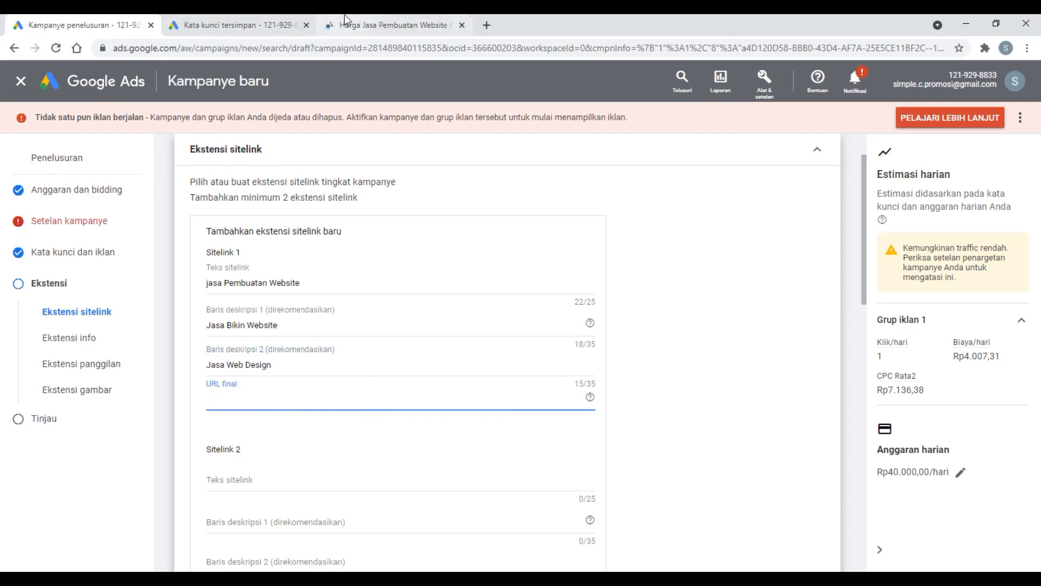
left_click(367, 20)
left_click(365, 47)
right_click(369, 48)
left_click(414, 123)
left_click(117, 17)
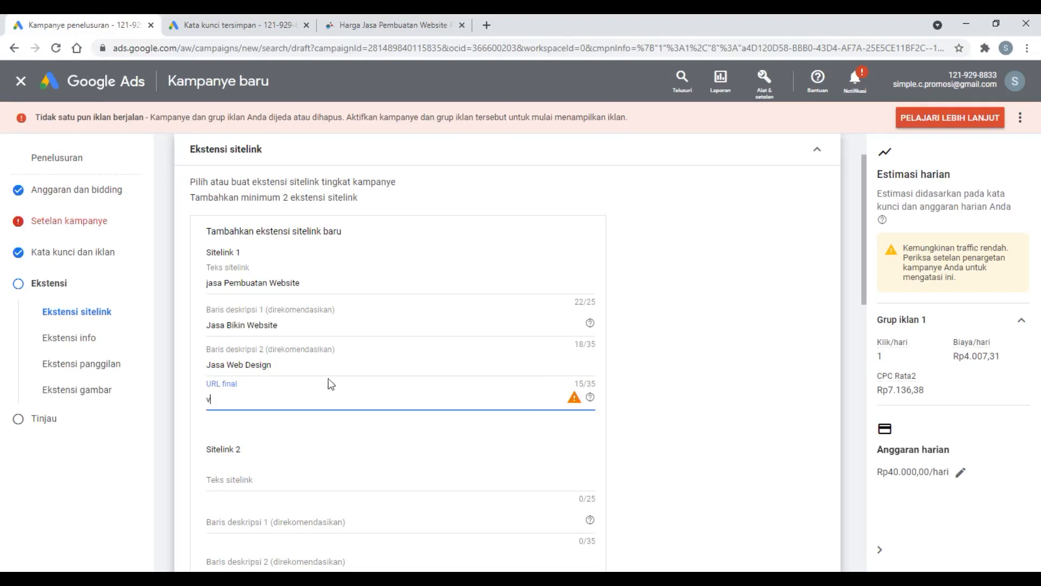
key("BackSpace")
key("ctrl+v")
left_click(647, 445)
Step: Fill in sitelinks 2 to 4 as Web Desain Profesional, Butuh Website Bagus ? and Jasa Buat Website, each with two description lines and a final URL
scroll(648, 444, "down", 3)
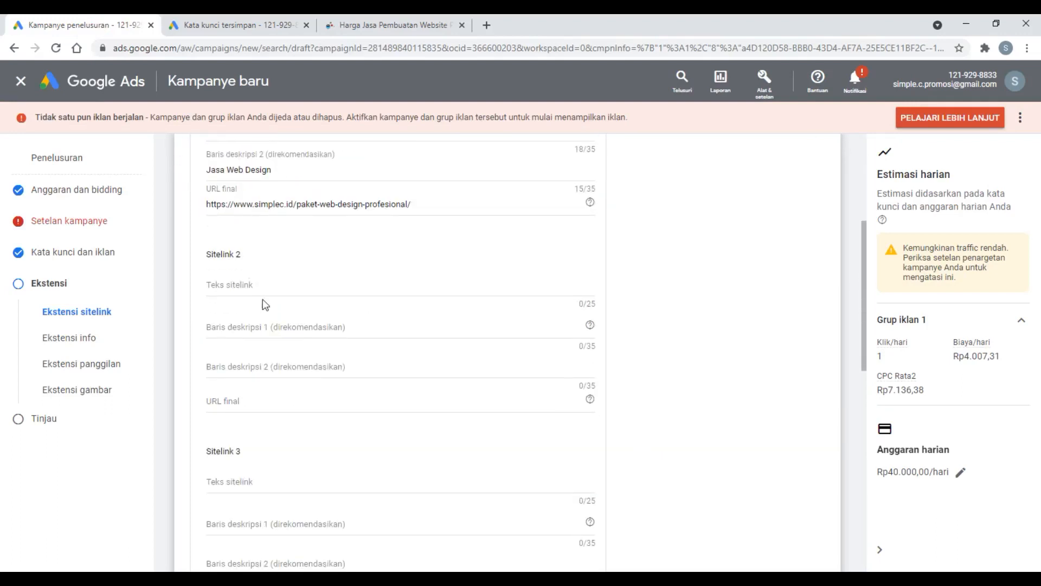
scroll(270, 290, "up", 1)
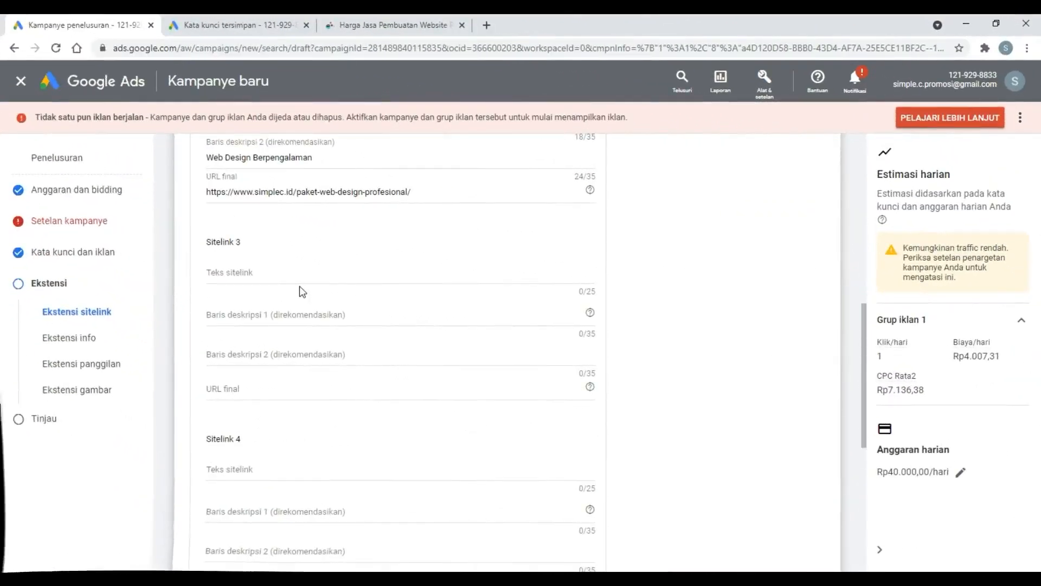
scroll(299, 288, "down", 3)
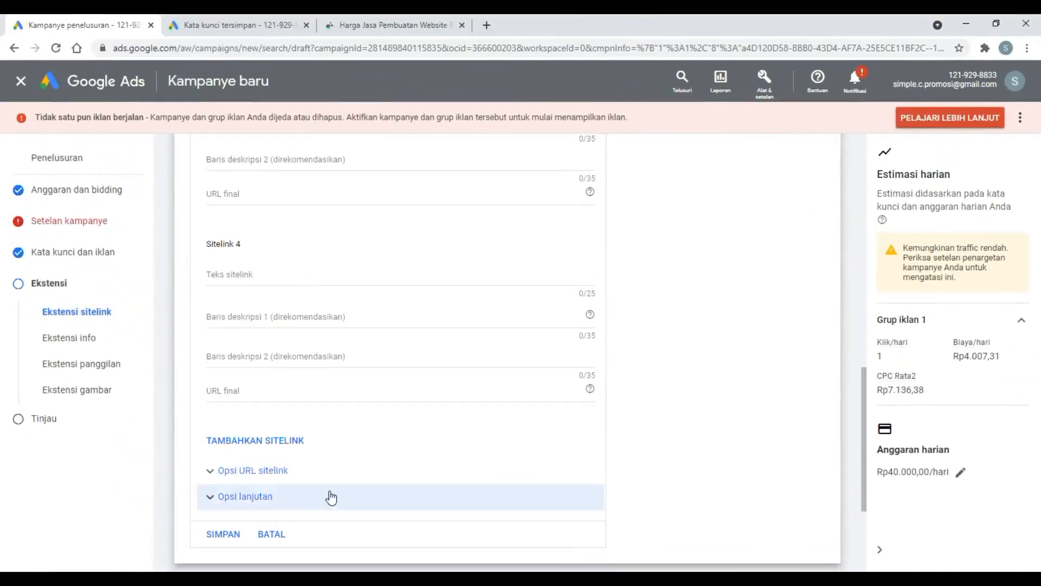
scroll(372, 411, "up", 6)
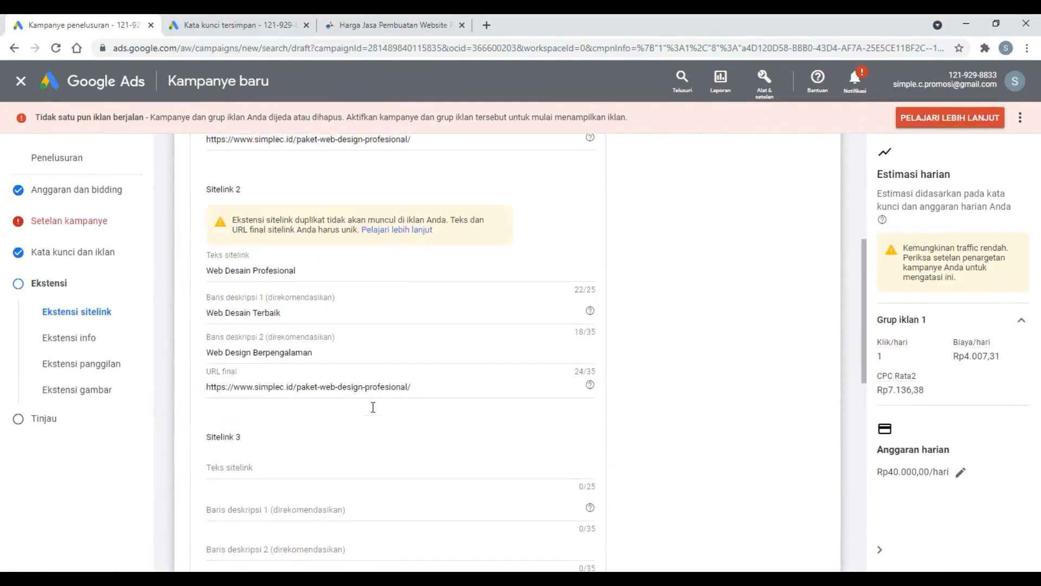
scroll(374, 406, "down", 2)
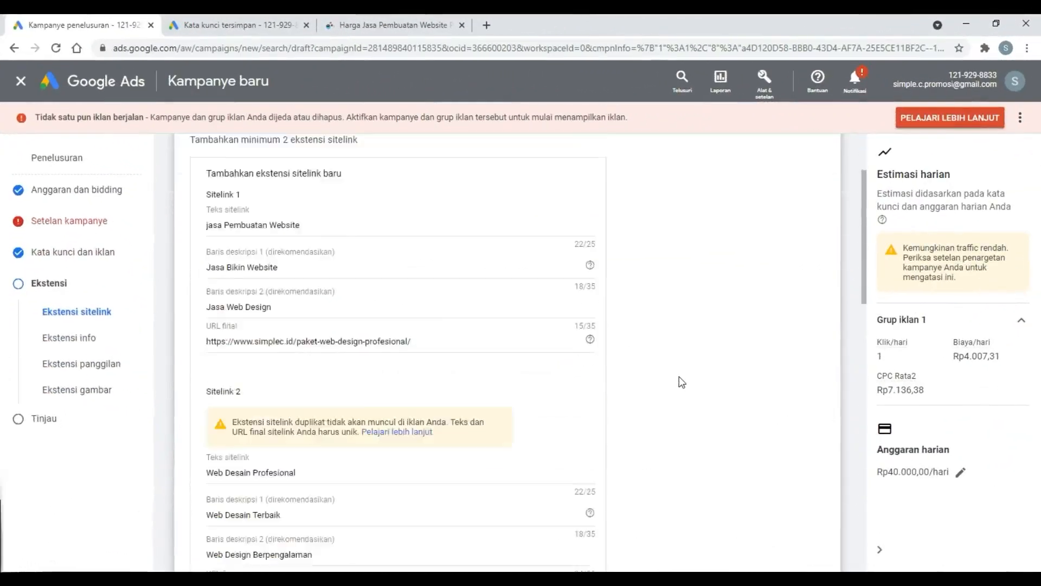
scroll(682, 382, "down", 10)
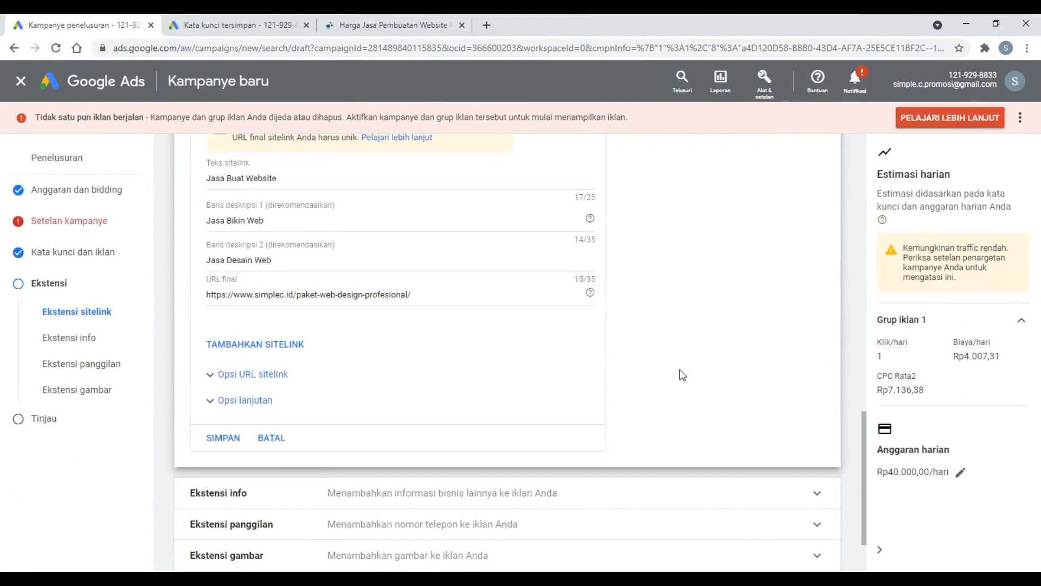
Step: Save the four new sitelinks and preview them in the mobile ad
left_click(226, 441)
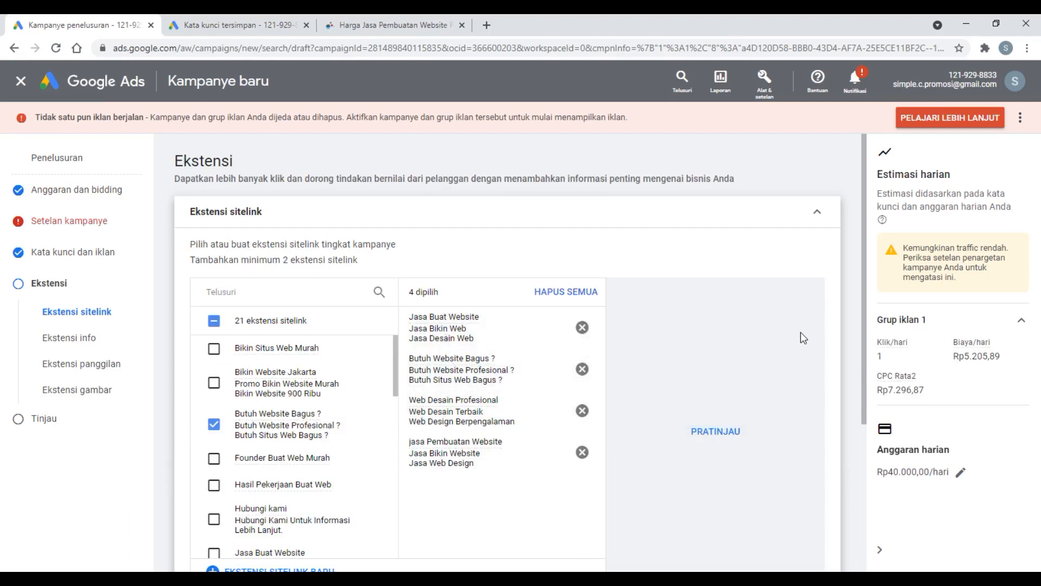
left_click(714, 438)
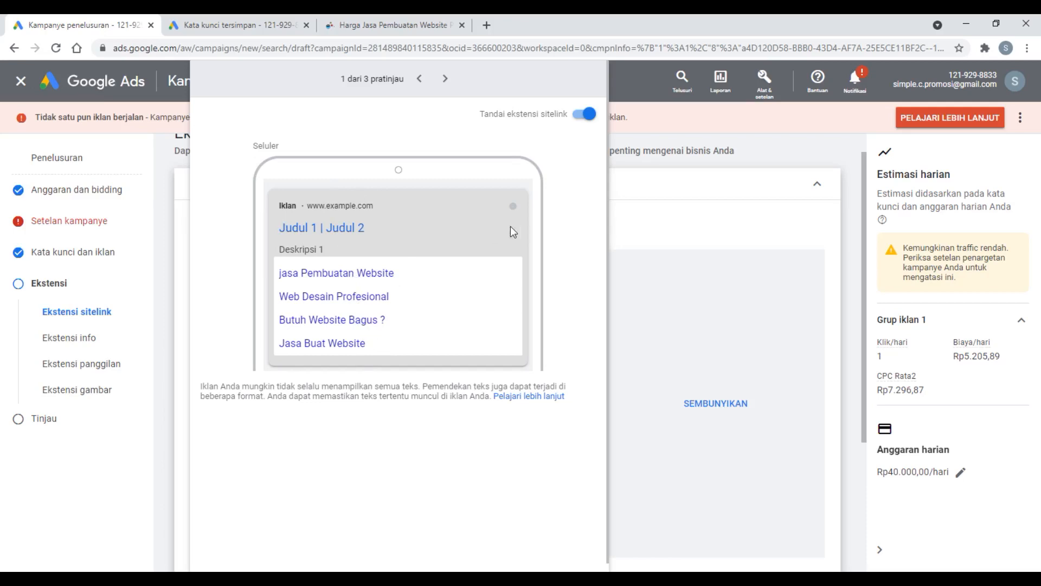
left_click(716, 403)
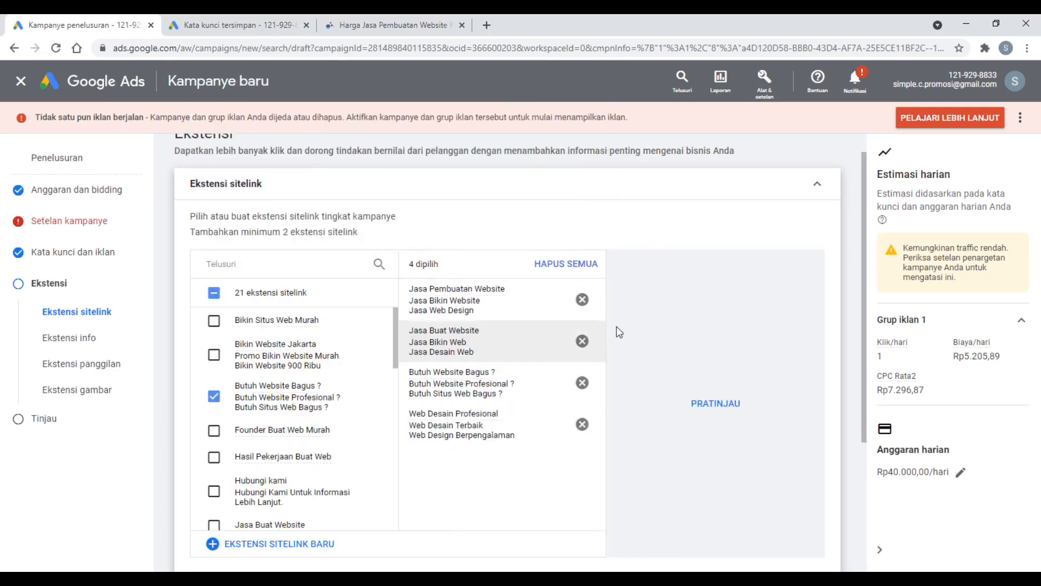
Step: Add and save the callout extensions Web Design Berpengalaman, Design Web Berpengalaman, Pembuatan Website and Web Design Profesional
scroll(724, 310, "down", 3)
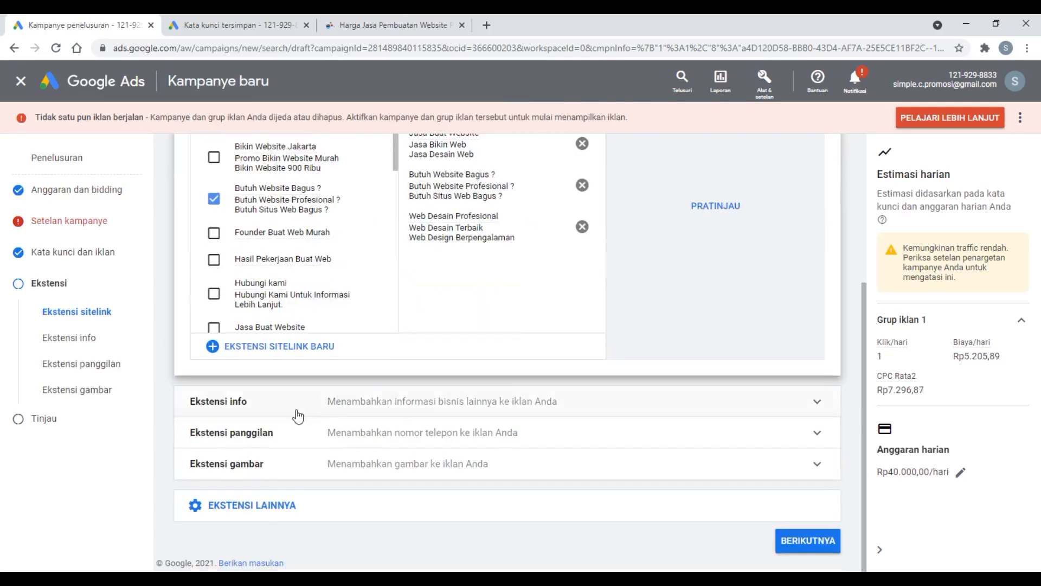
left_click(344, 407)
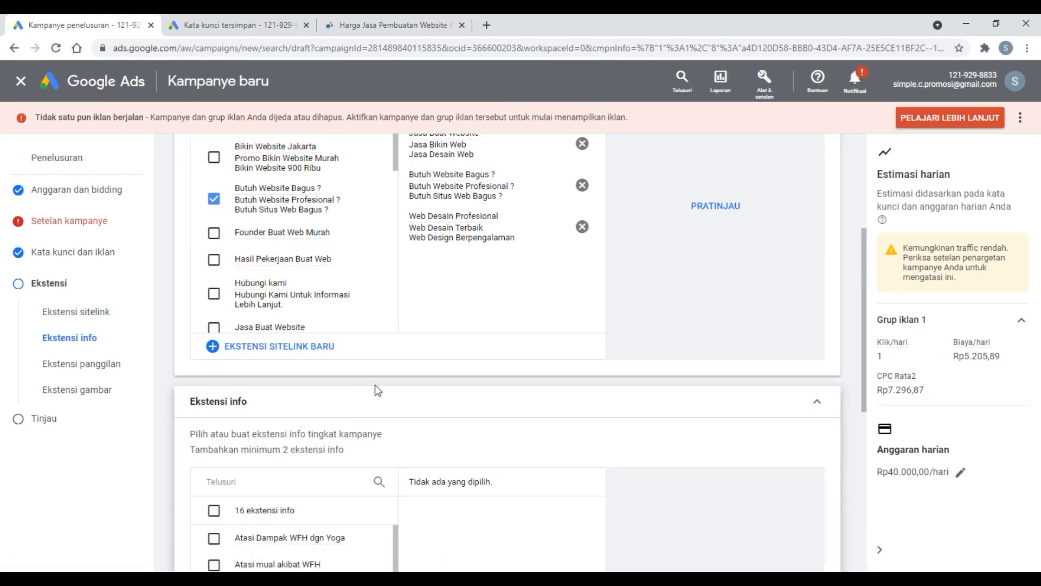
scroll(434, 375, "down", 2)
scroll(500, 368, "down", 4)
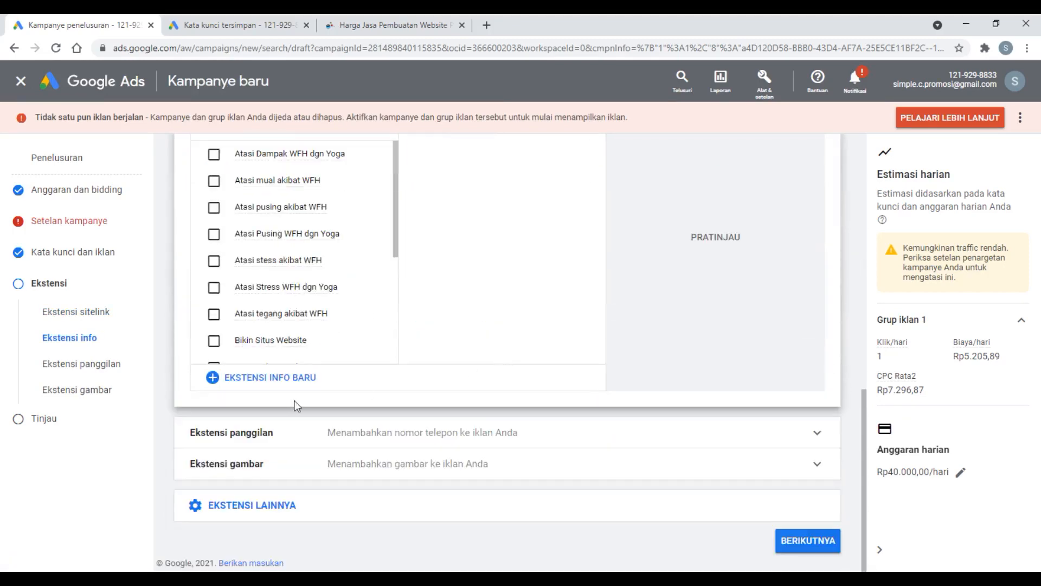
left_click(298, 384)
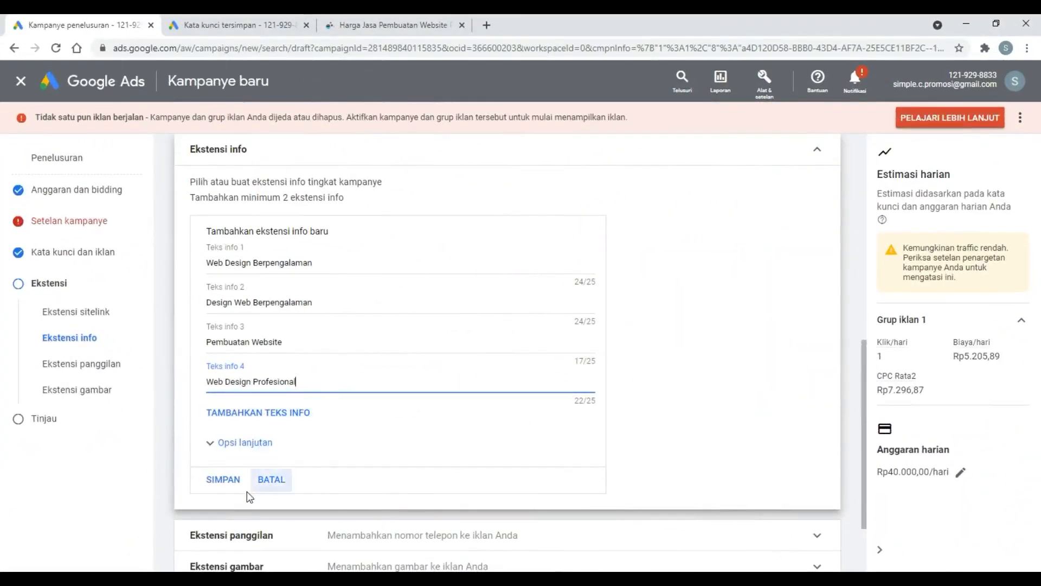
left_click(223, 480)
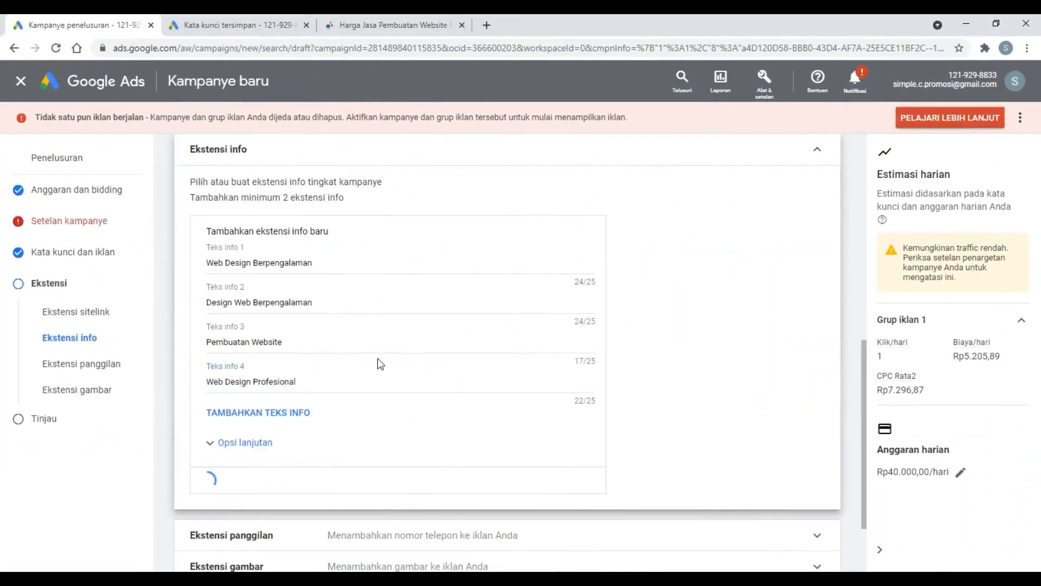
Step: Examine the selected callouts and their mobile and desktop ad previews
scroll(378, 362, "down", 5)
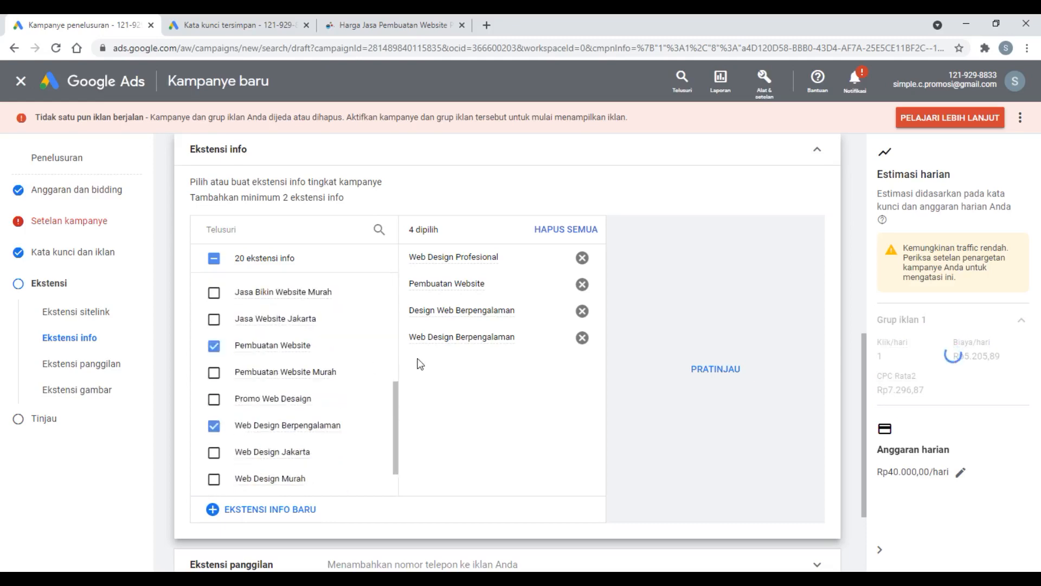
left_click(707, 243)
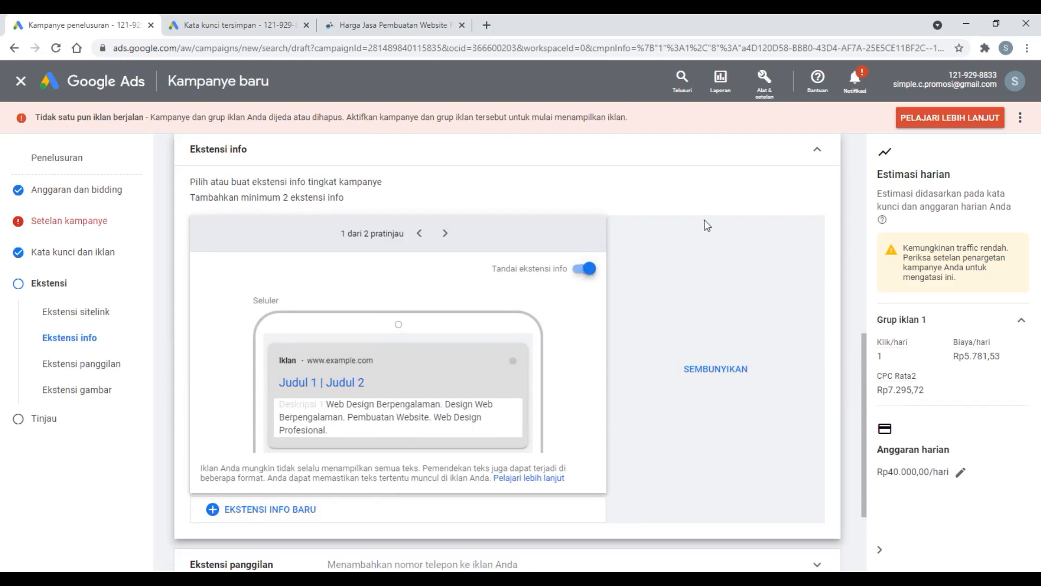
left_click(446, 234)
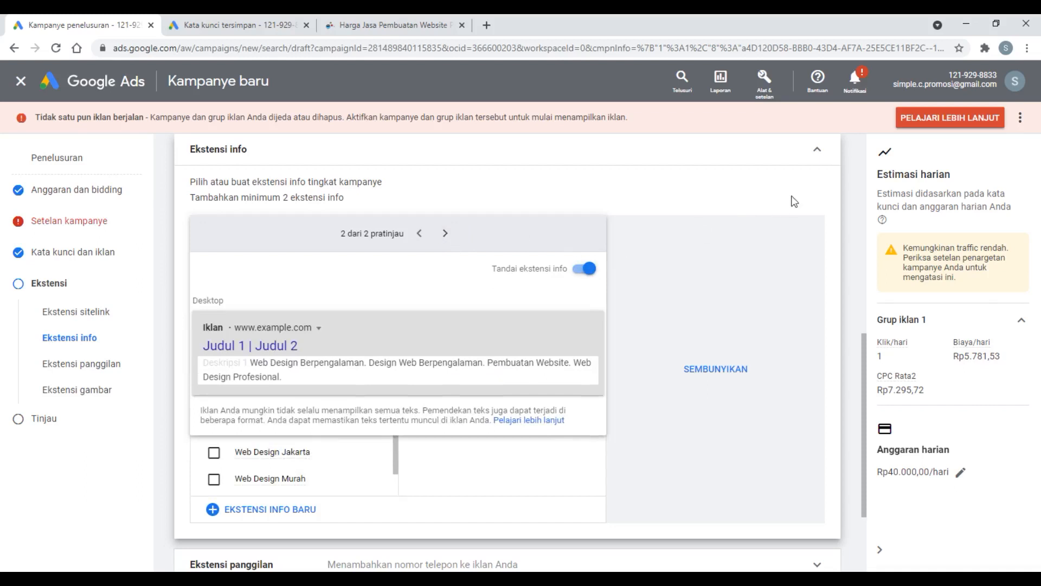
left_click(722, 378)
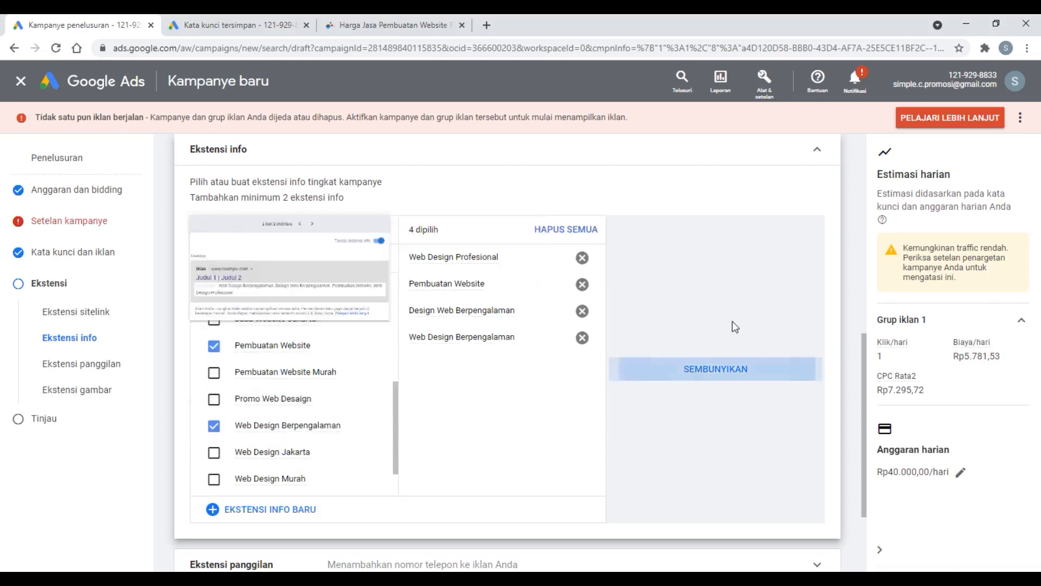
Step: Add the existing business phone number to the campaign as a call extension
scroll(733, 324, "down", 3)
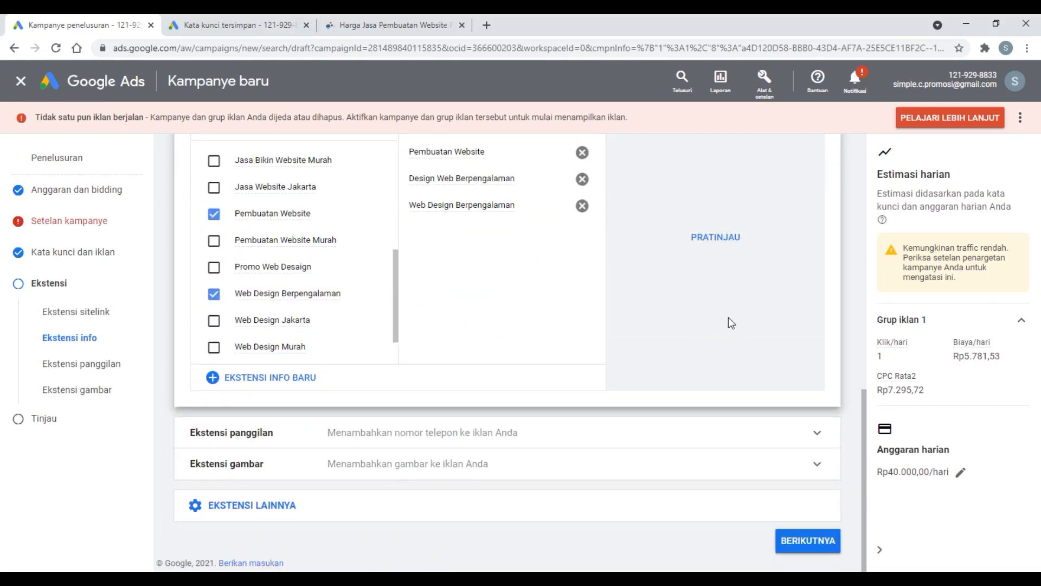
left_click(424, 444)
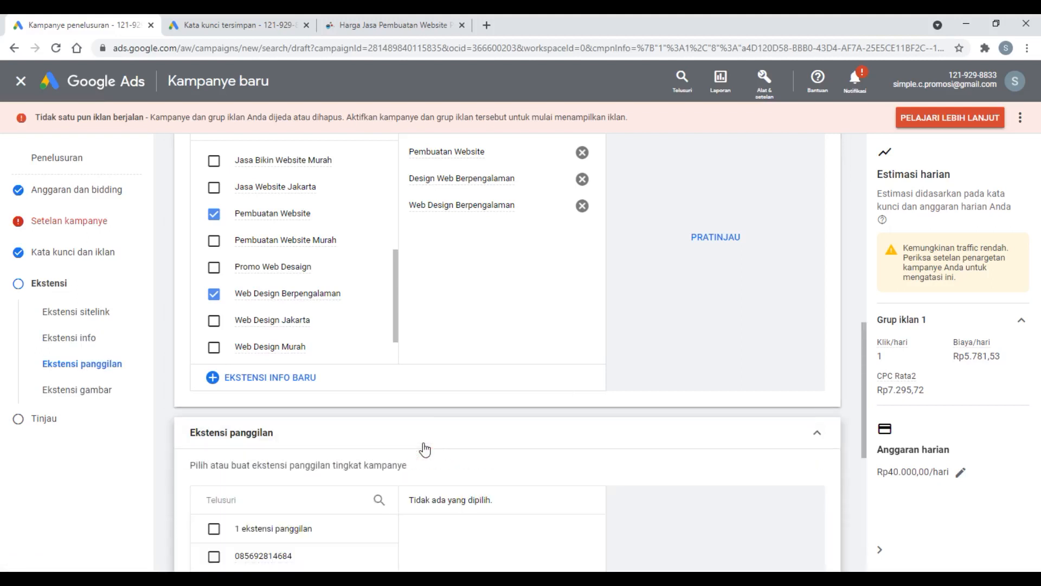
left_click(214, 361)
scroll(503, 414, "down", 3)
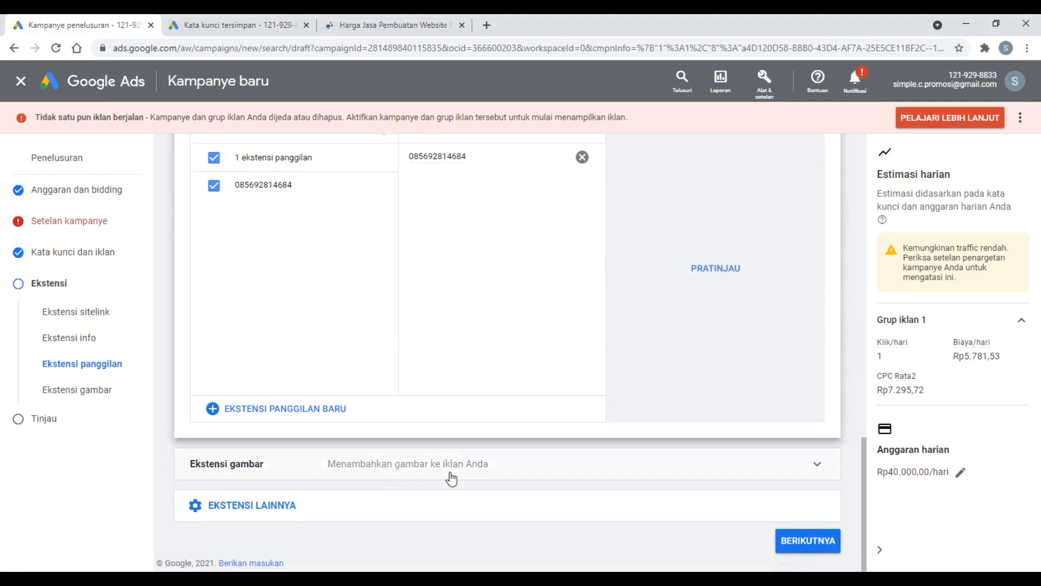
Step: Look over the additional extension types without adding any, and continue to the campaign review
left_click(282, 506)
scroll(447, 407, "down", 1)
scroll(445, 404, "down", 1)
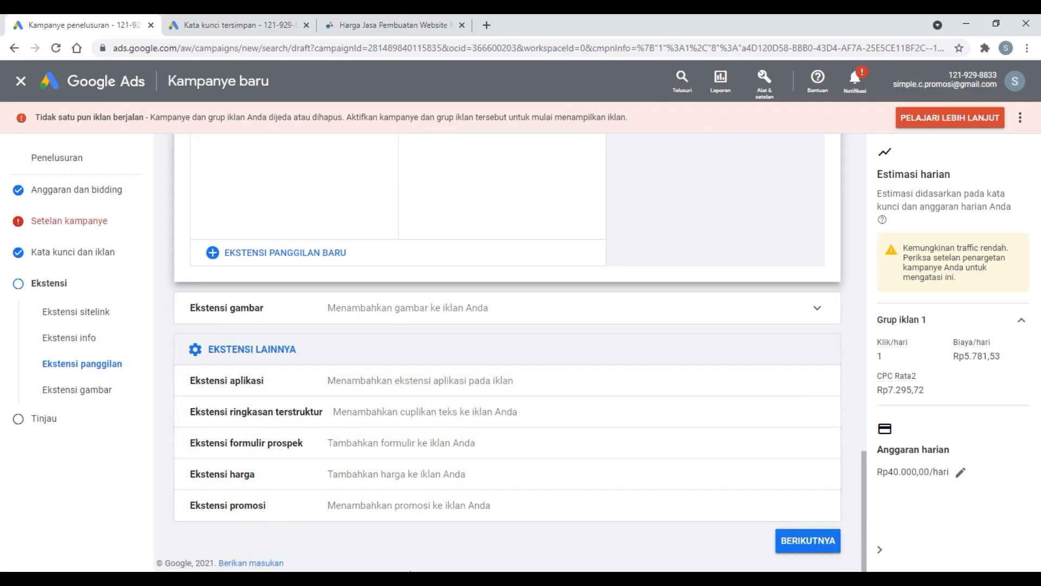
left_click(807, 542)
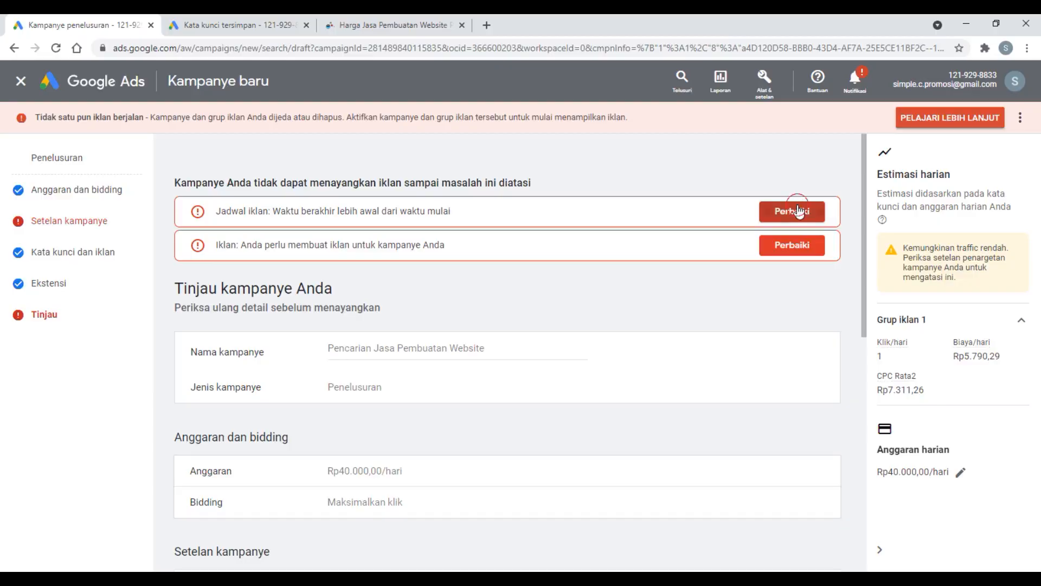
Step: Fix the ad schedule issue by setting the Senin - Jumat end time to 16.00
left_click(921, 124)
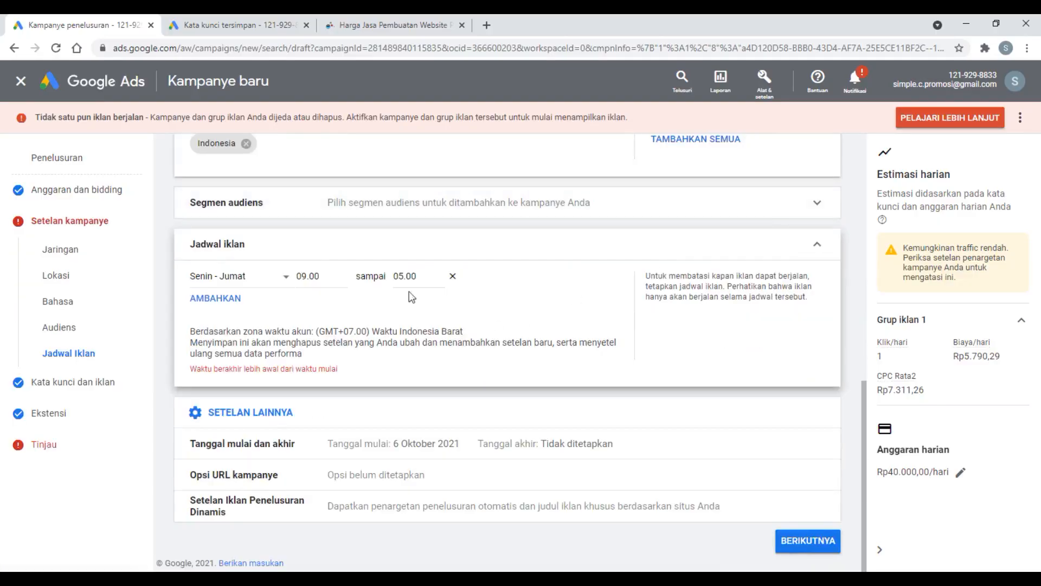
left_click(420, 275)
scroll(426, 342, "up", 5)
scroll(426, 343, "down", 2)
scroll(426, 343, "down", 10)
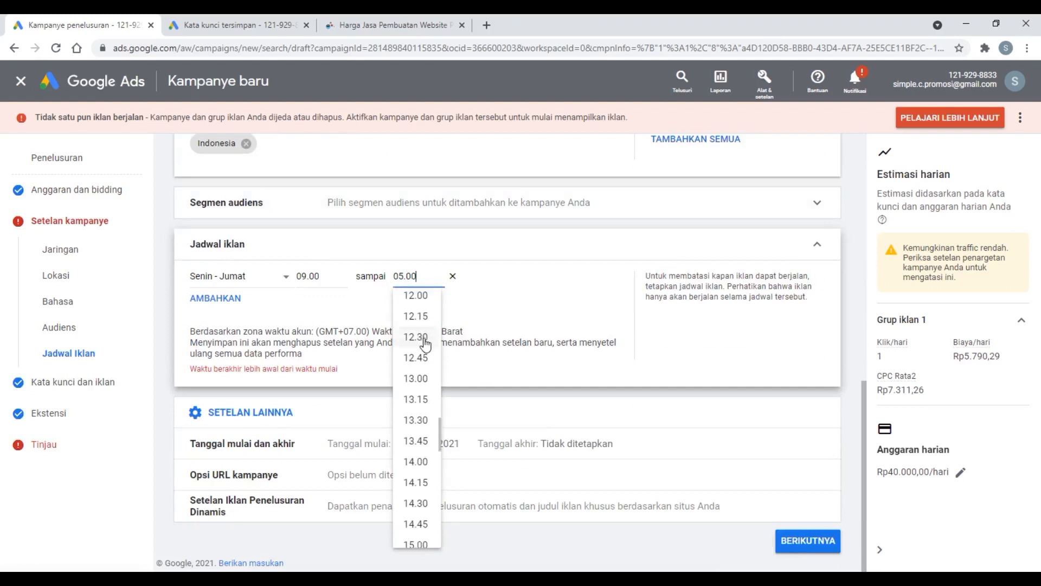
scroll(425, 343, "down", 1)
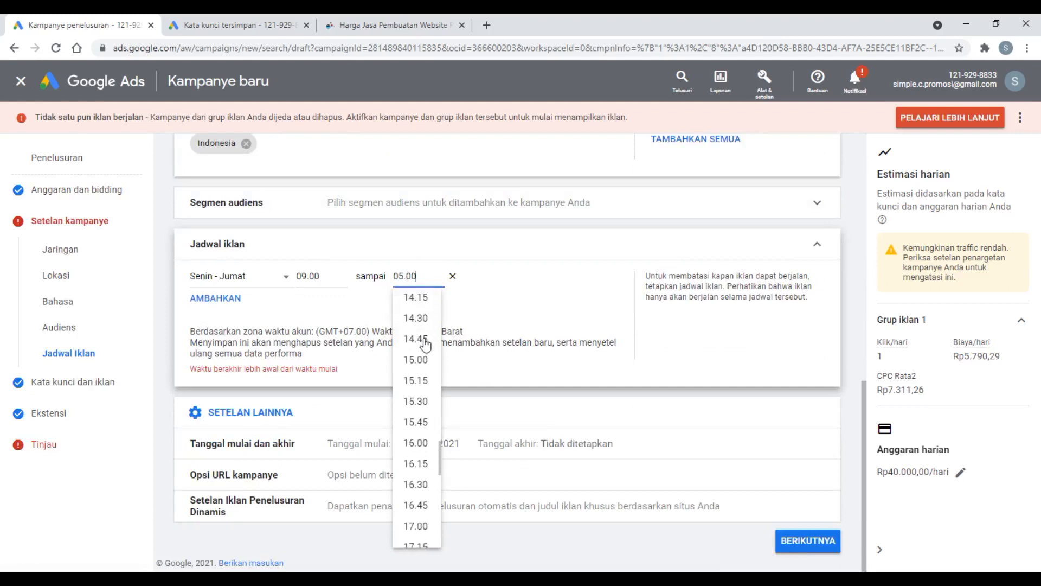
left_click(423, 434)
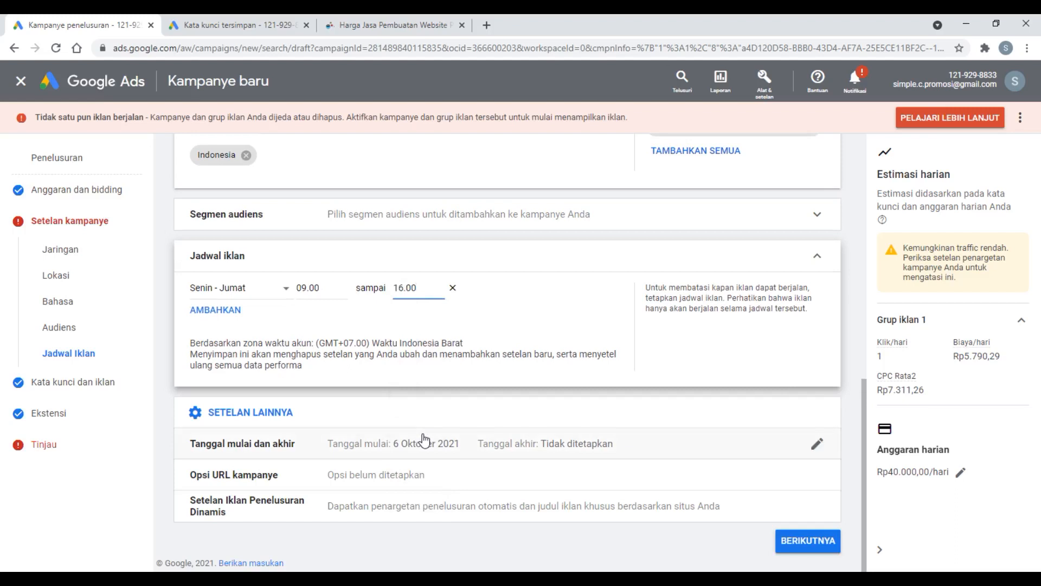
Step: Set the Senin - Jumat ad schedule end time to 17.00 and continue to the campaign review
left_click(426, 294)
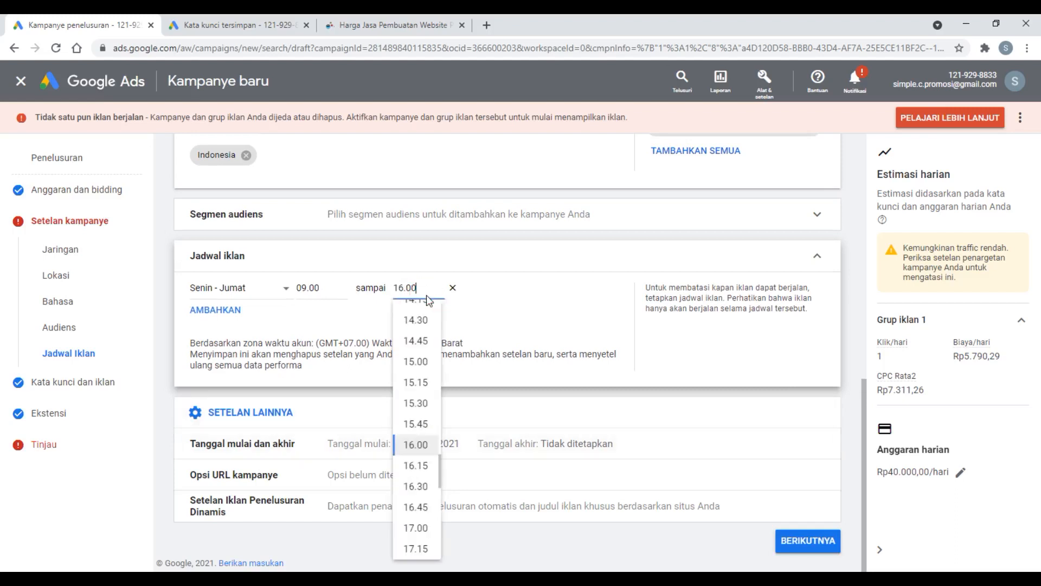
left_click(416, 527)
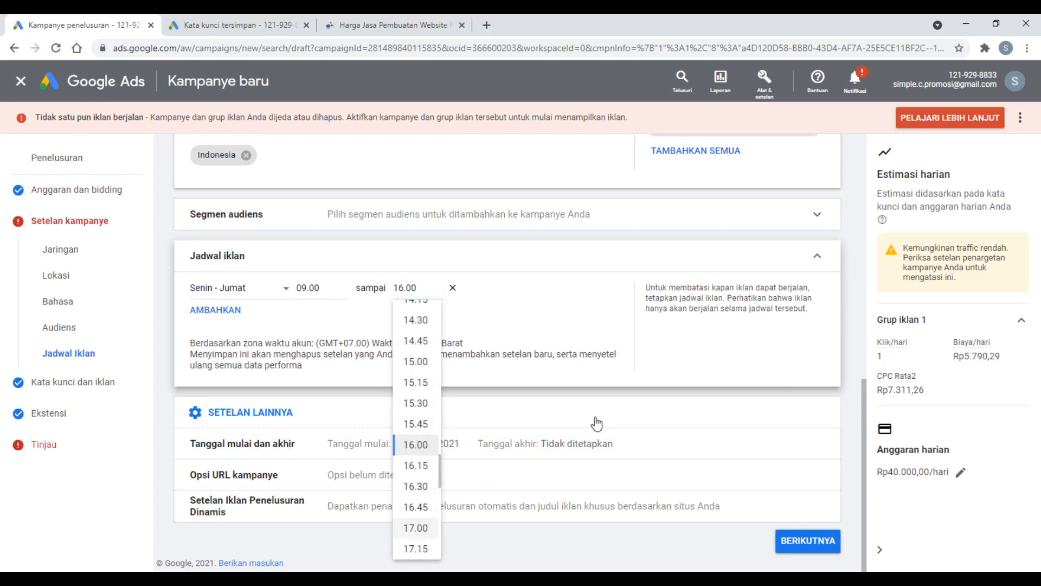
left_click(808, 543)
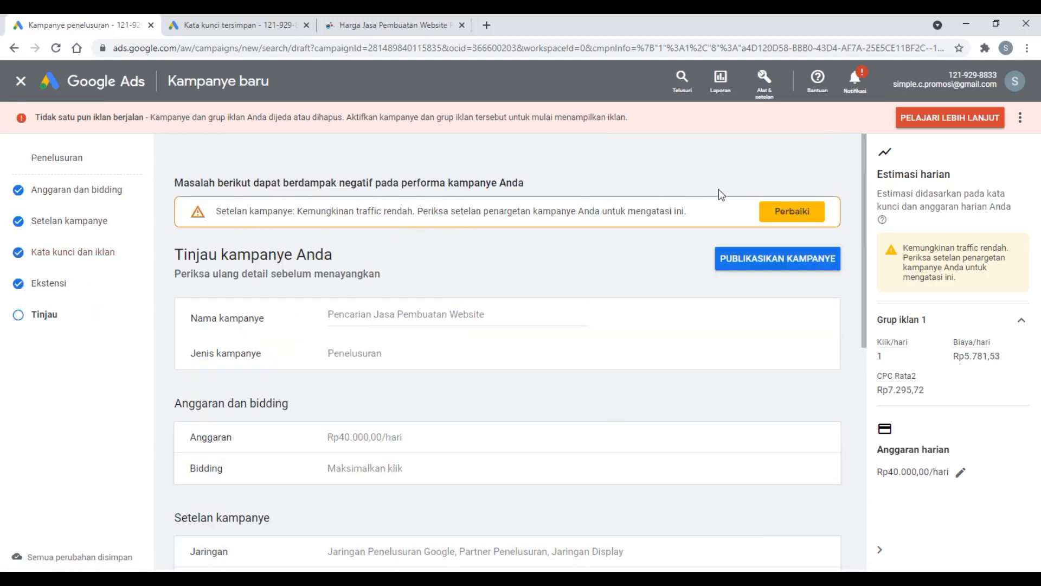
Step: Check the campaign's keywords and extensions in response to the low-traffic warning, and return to the campaign review
left_click(792, 211)
left_click(299, 375)
scroll(347, 361, "down", 3)
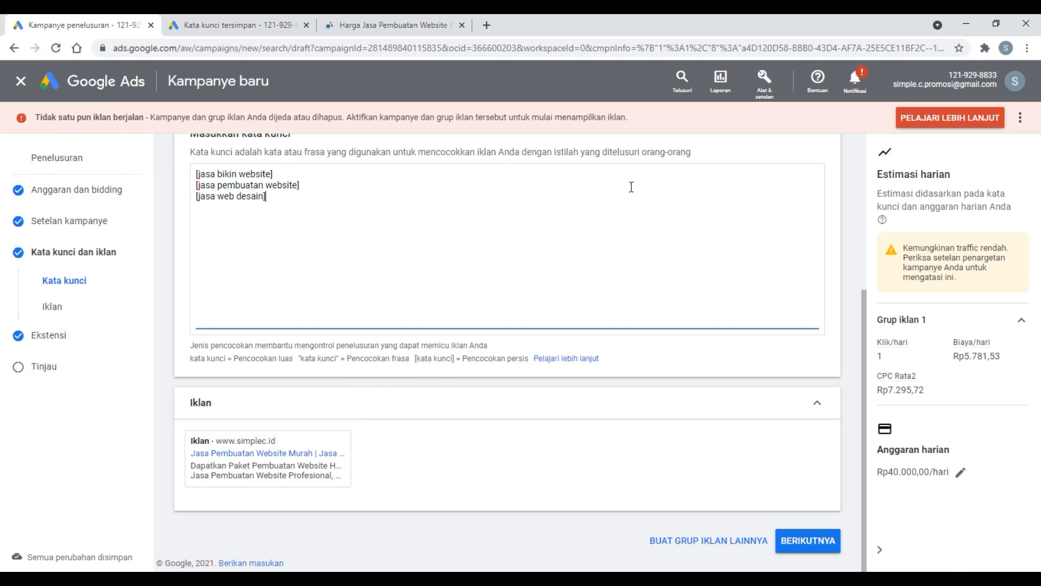
left_click(808, 541)
scroll(809, 542, "down", 15)
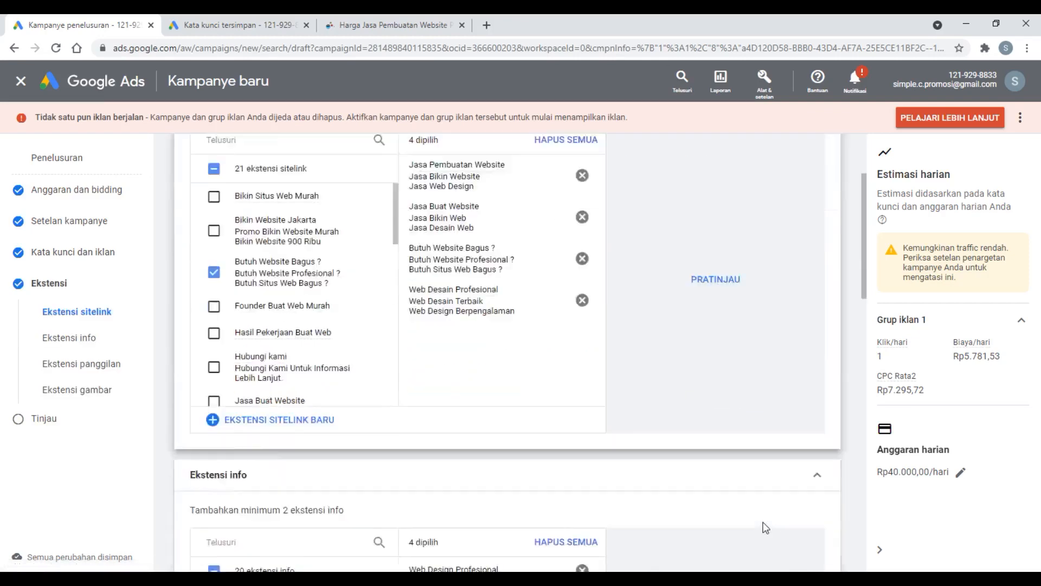
left_click(808, 541)
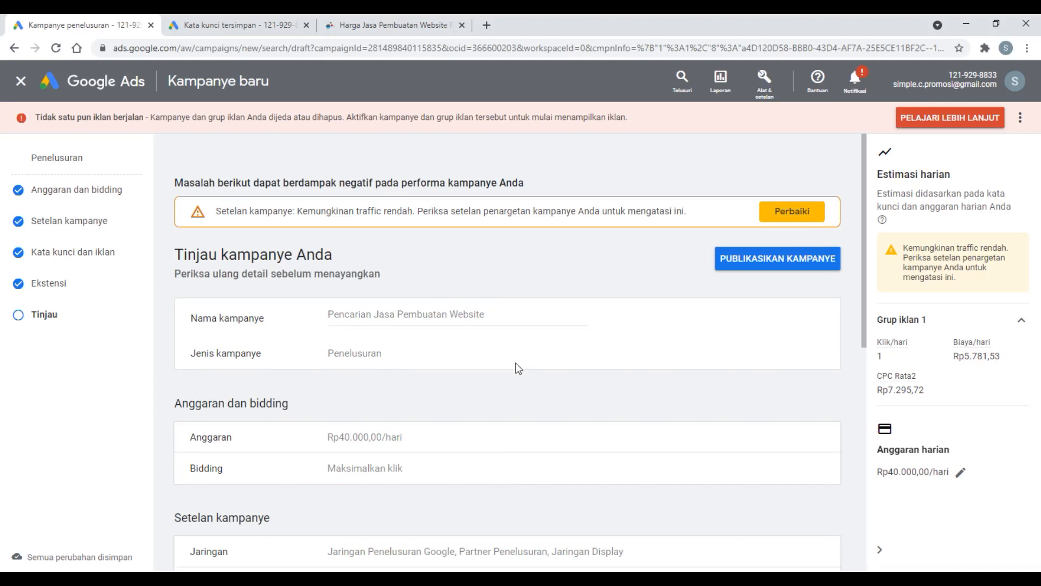
Step: Review the campaign summary down to the extensions and publish the campaign
scroll(516, 365, "down", 5)
scroll(517, 366, "down", 4)
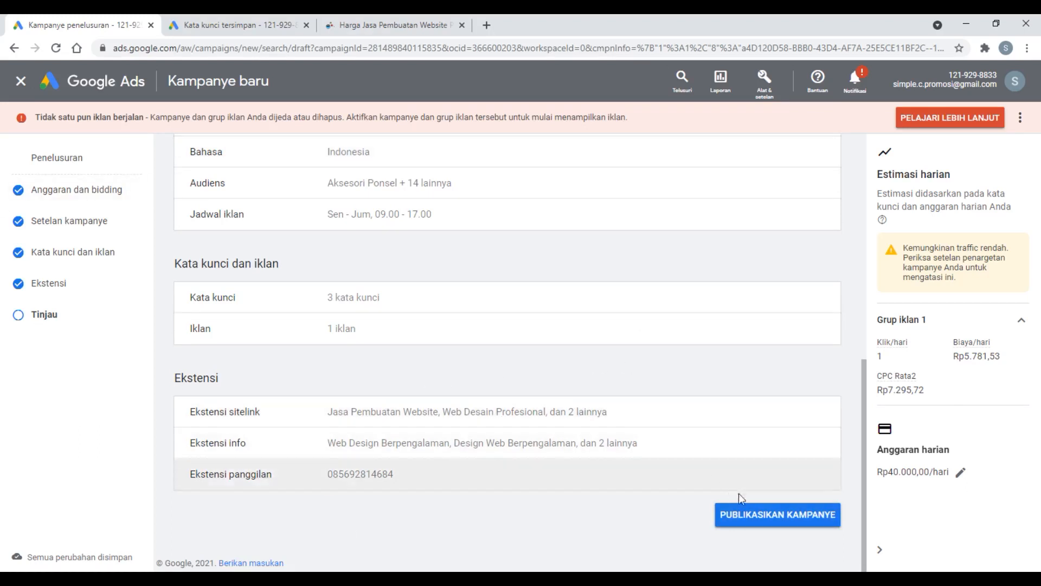
left_click(757, 520)
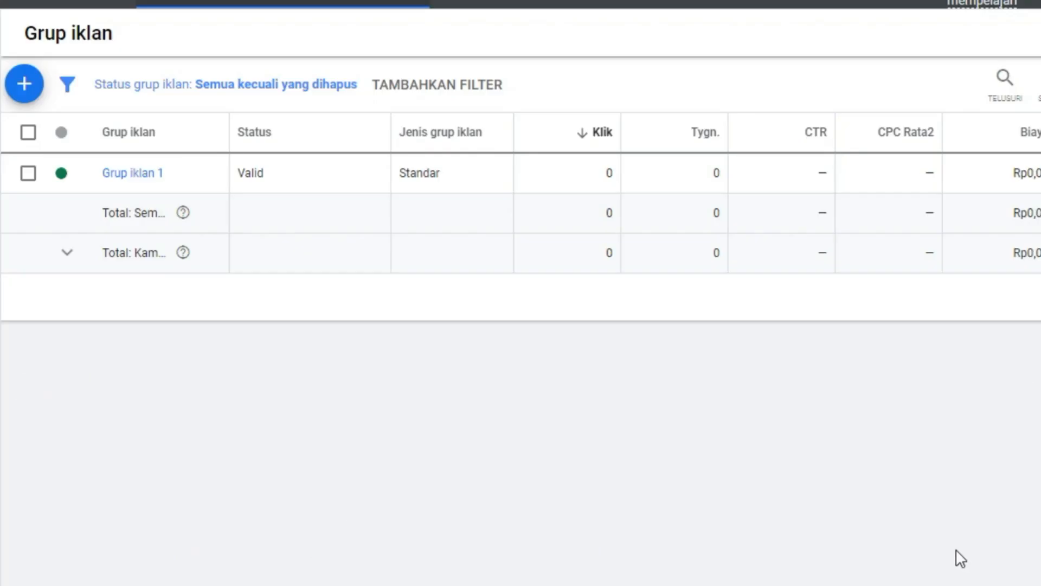
Step: Rename the campaign's ad group as Iklan Global
left_click(176, 174)
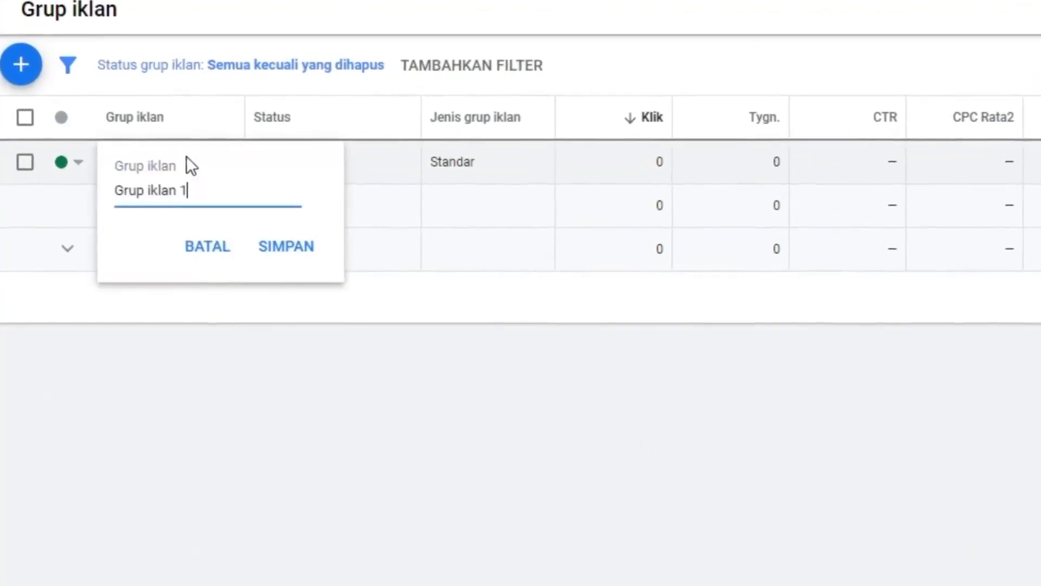
left_click_drag(208, 189, 102, 190)
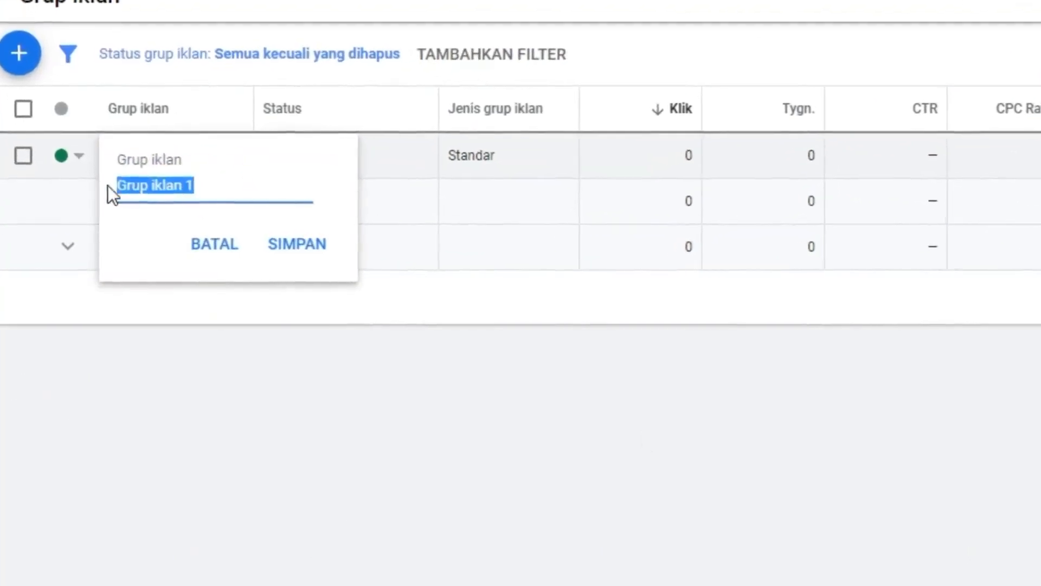
key("BackSpace")
type("Iklan")
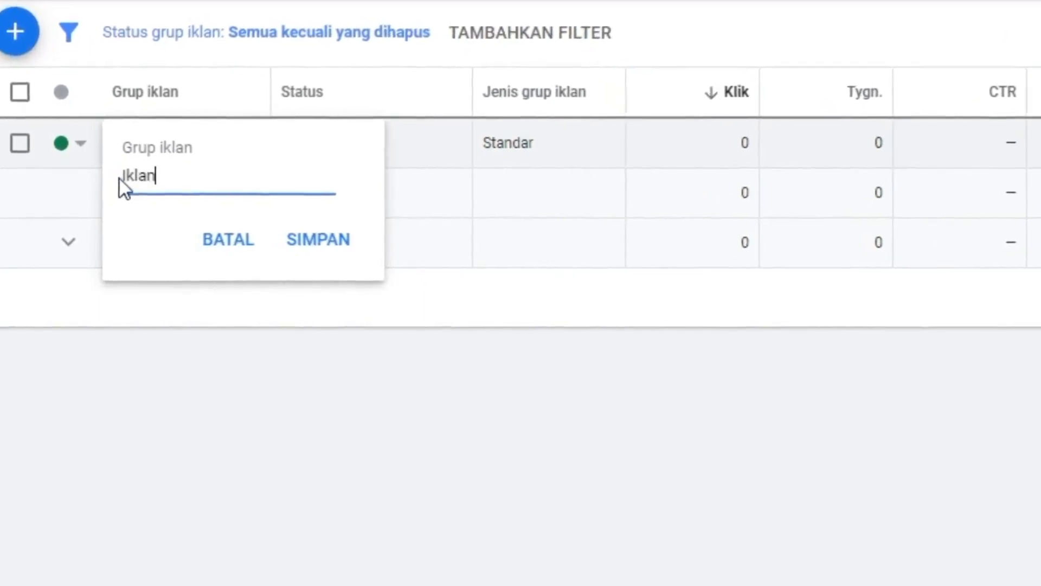
type(" Global")
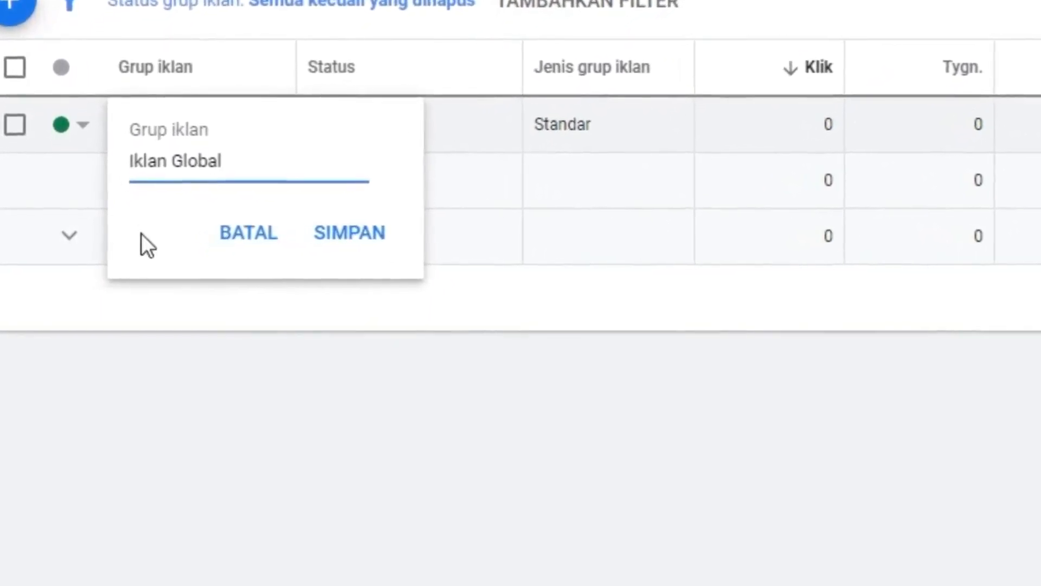
left_click(350, 238)
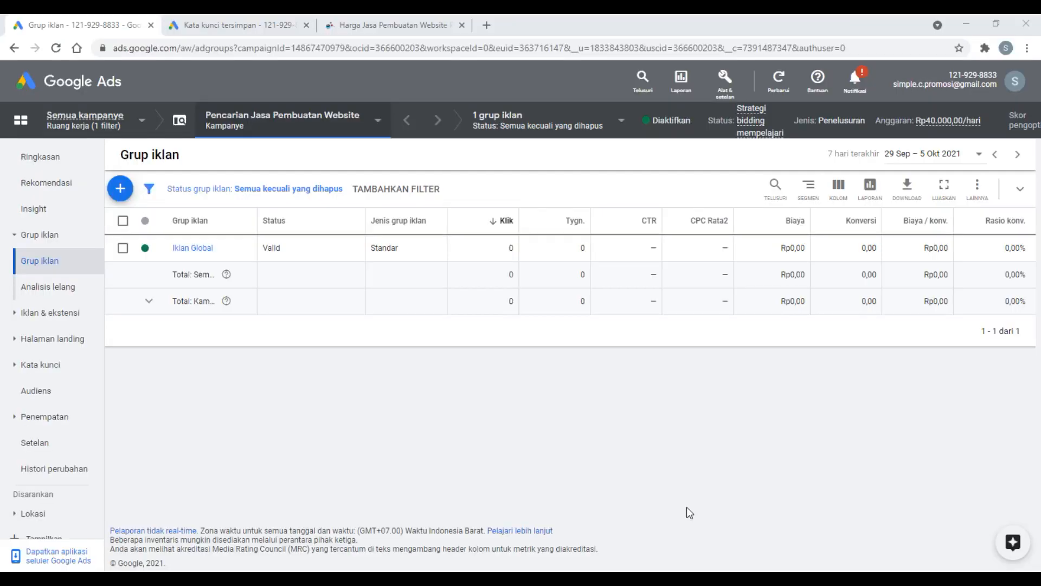
Step: Compare the general and Jakarta keywords saved in the keyword plan, and return to the campaign's ad groups
left_click(239, 25)
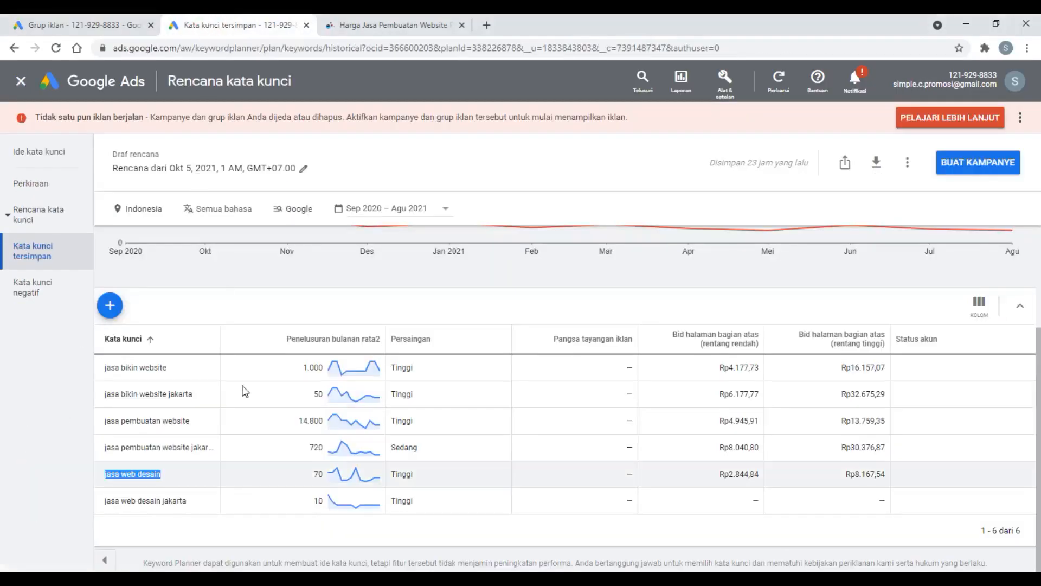
left_click(56, 476)
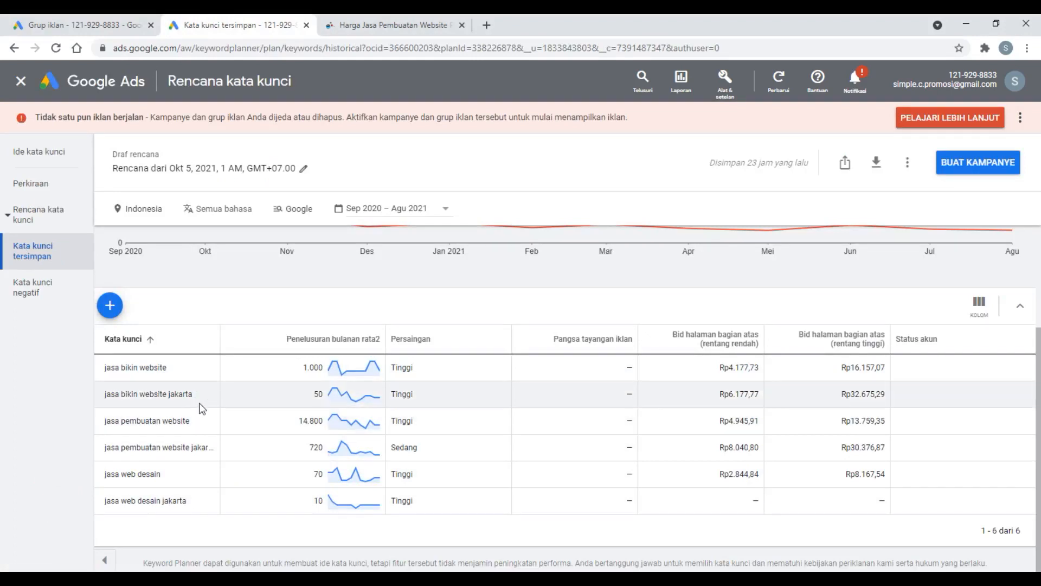
left_click(76, 25)
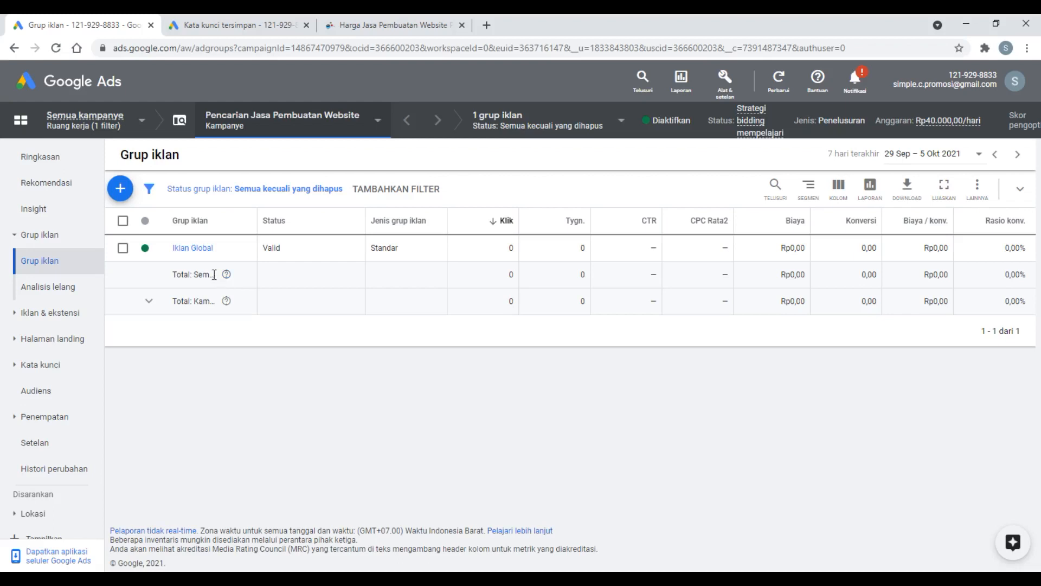
Step: Examine the search keywords in the Iklan Global ad group, and return to the list of all campaigns
left_click(189, 249)
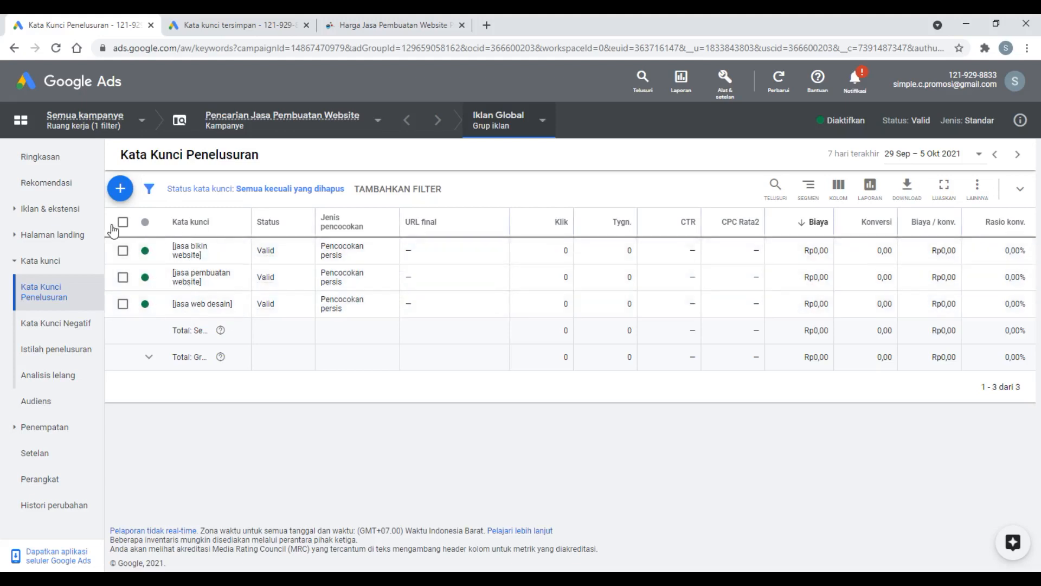
left_click(40, 128)
left_click(21, 122)
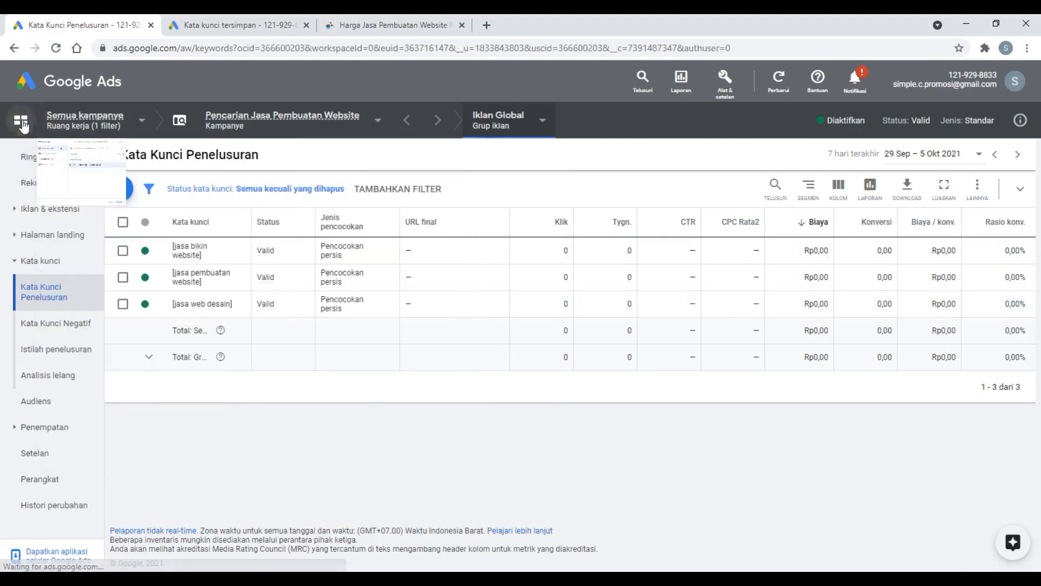
left_click(53, 234)
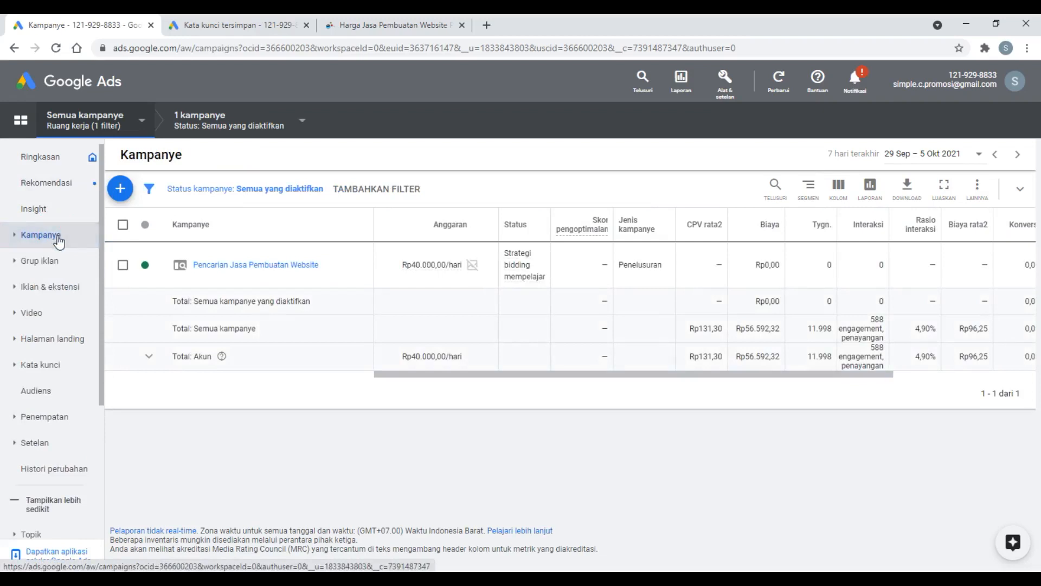
left_click(58, 240)
Step: Start a new standard ad group named Iklan Lokal in the Pencarian Jasa Pembuatan Website campaign
left_click(221, 265)
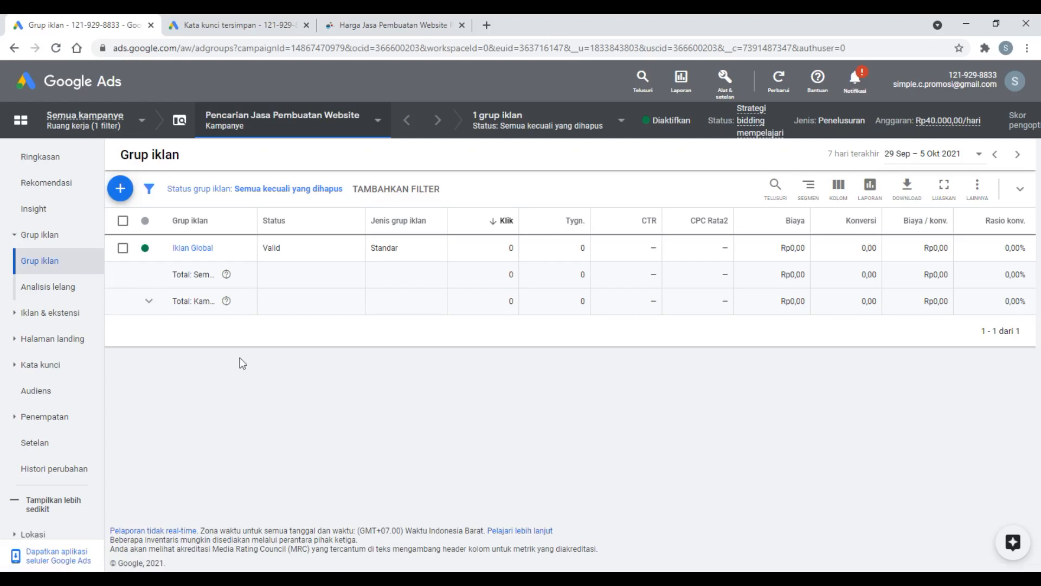
left_click(120, 189)
left_click_drag(327, 301, 248, 273)
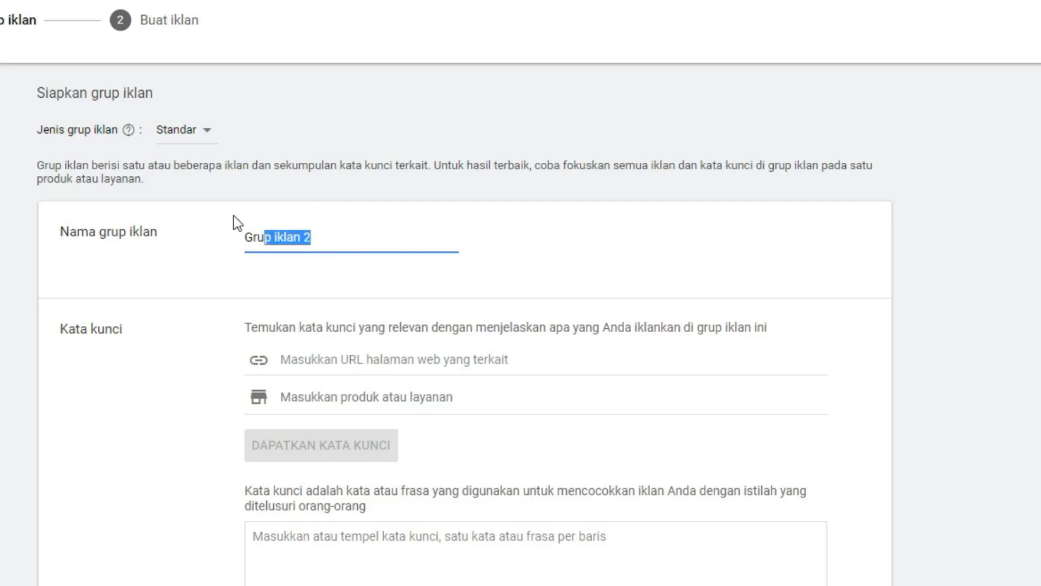
type("Iklan L")
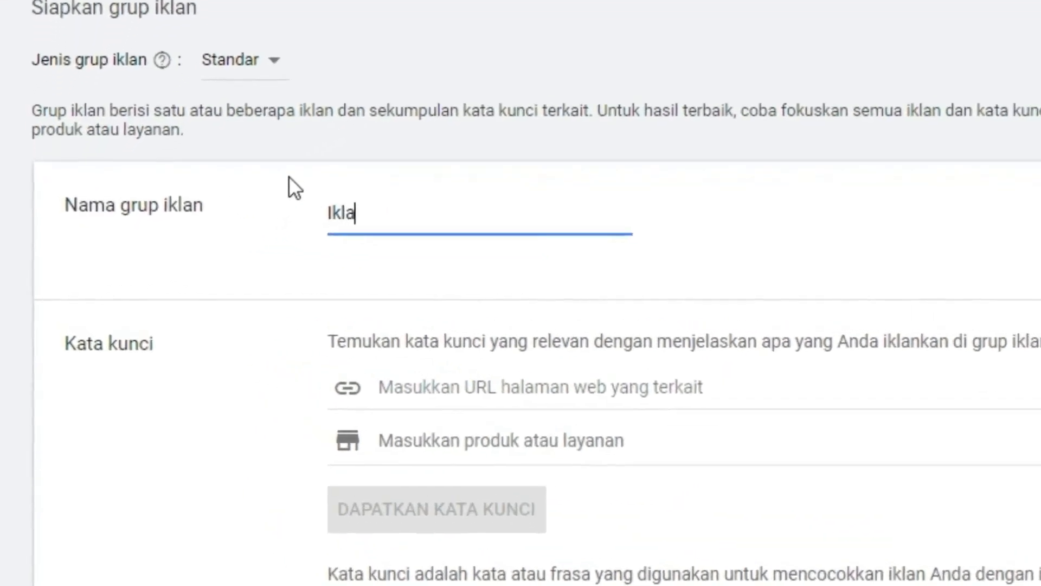
type("okal")
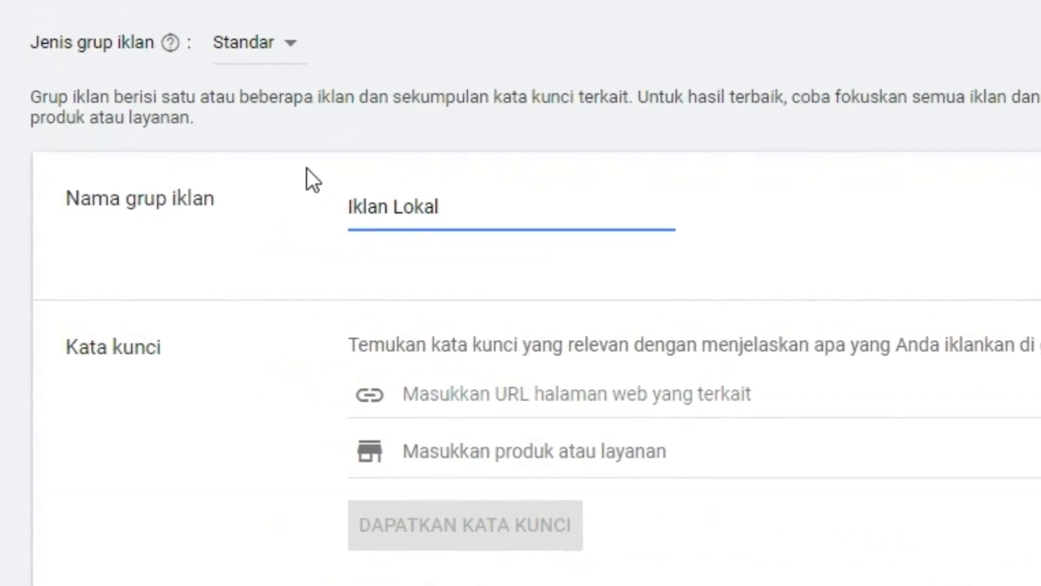
Step: Copy "jasa bikin website jakarta" from the keyword plan into Iklan Lokal as the exact-match keyword [jasa bikin website jakarta]
scroll(353, 235, "down", 2)
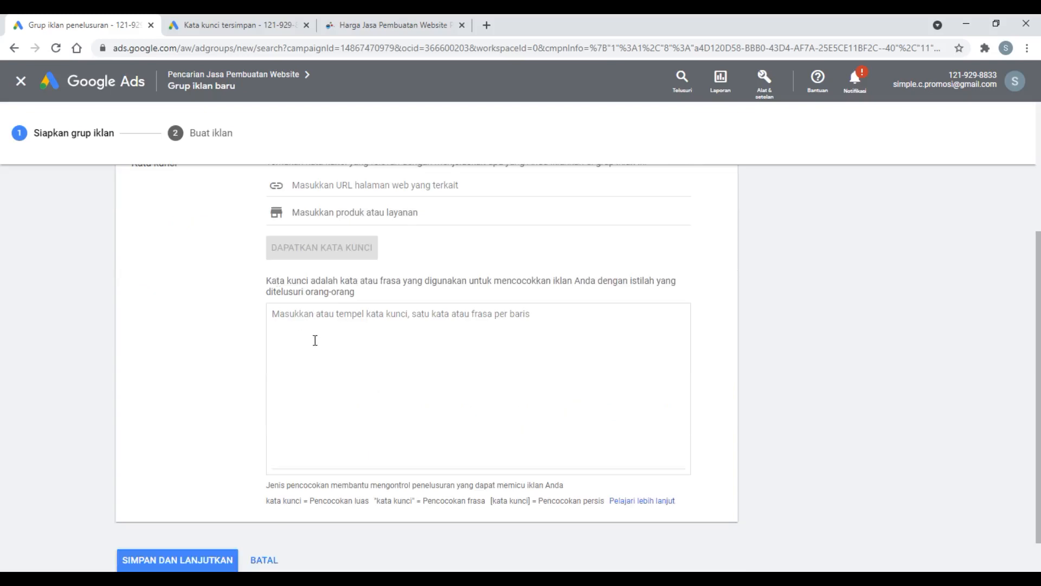
left_click(403, 546)
left_click(192, 21)
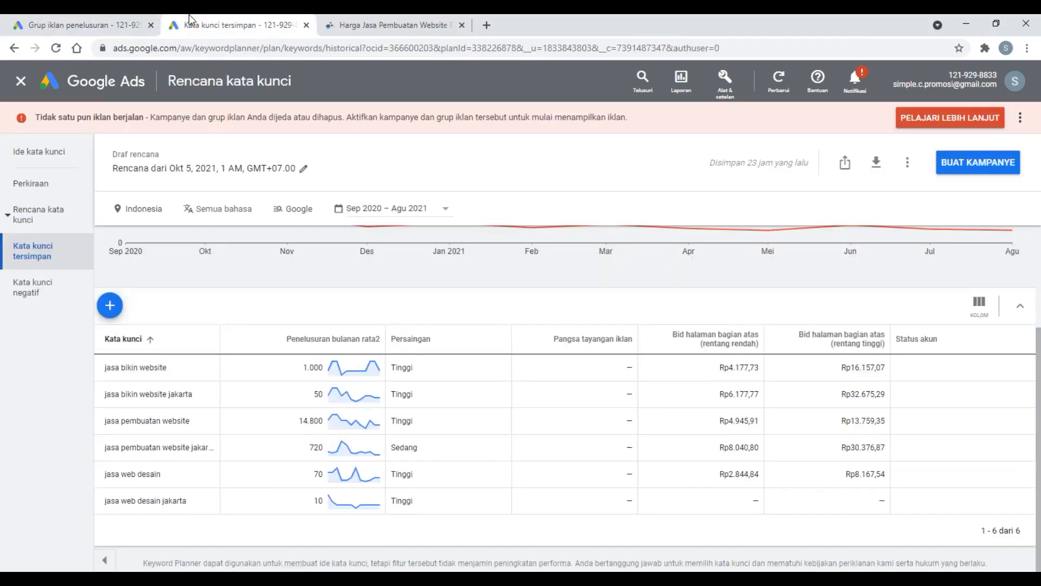
left_click(389, 16)
left_click(255, 24)
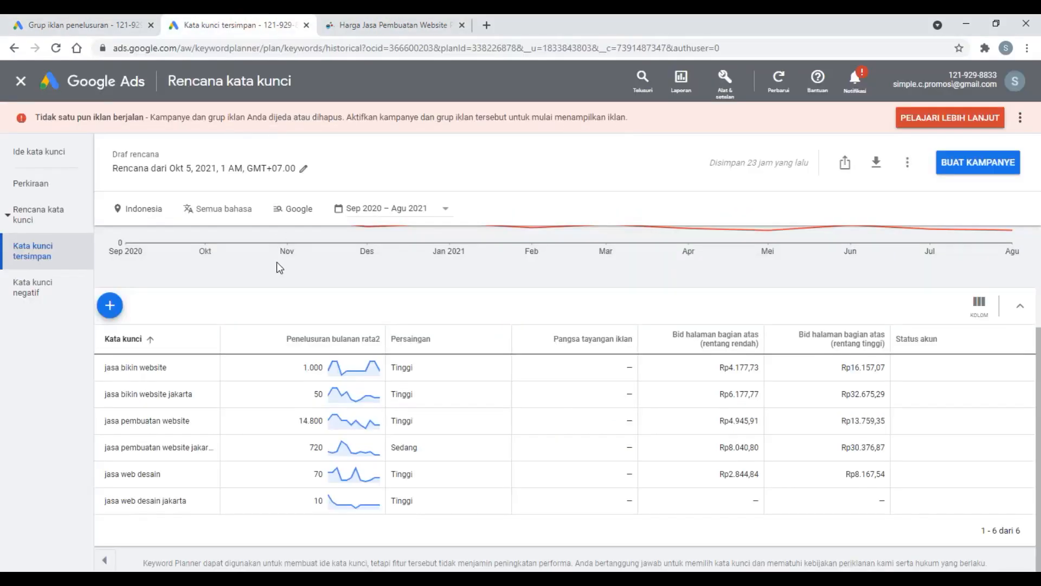
left_click_drag(204, 405, 97, 404)
right_click(112, 399)
left_click(138, 407)
left_click(81, 24)
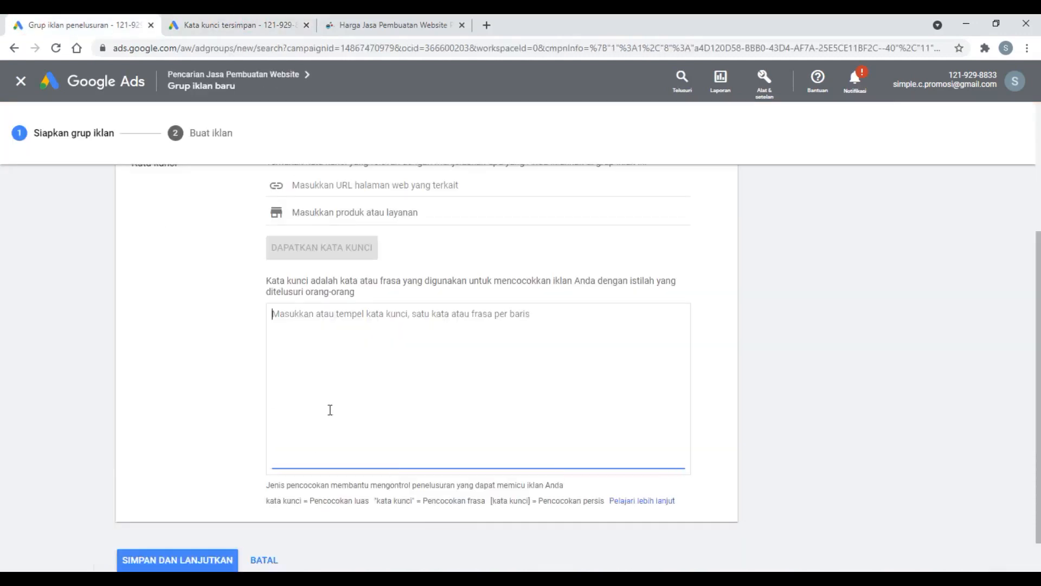
type("[")
key("ctrl+v")
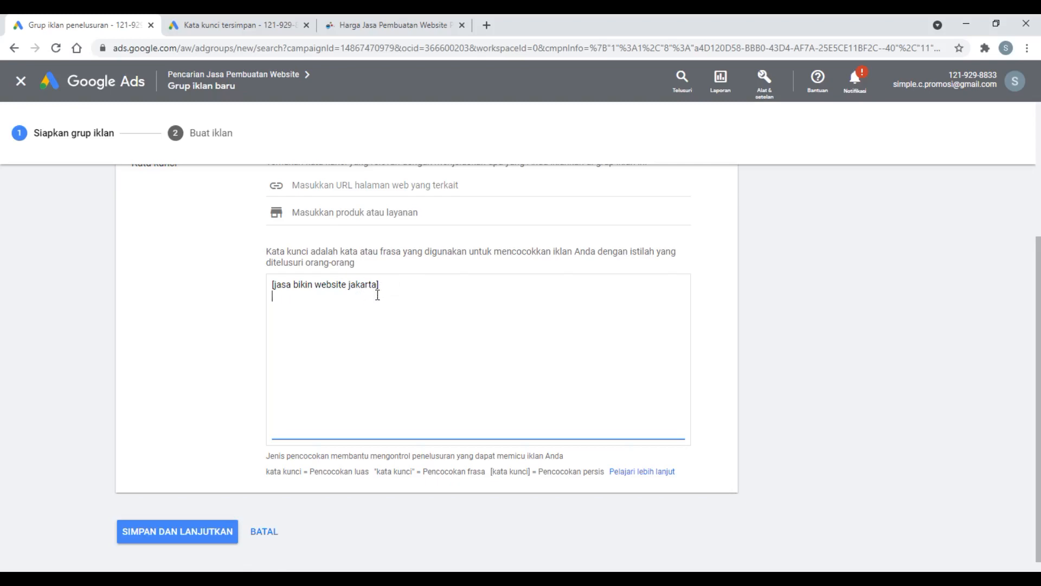
Step: Add the exact-match keywords [jasa pembuatan website jakarta] and [jasa web desain jakarta], and save the ad group to continue to ad creation
left_click(237, 16)
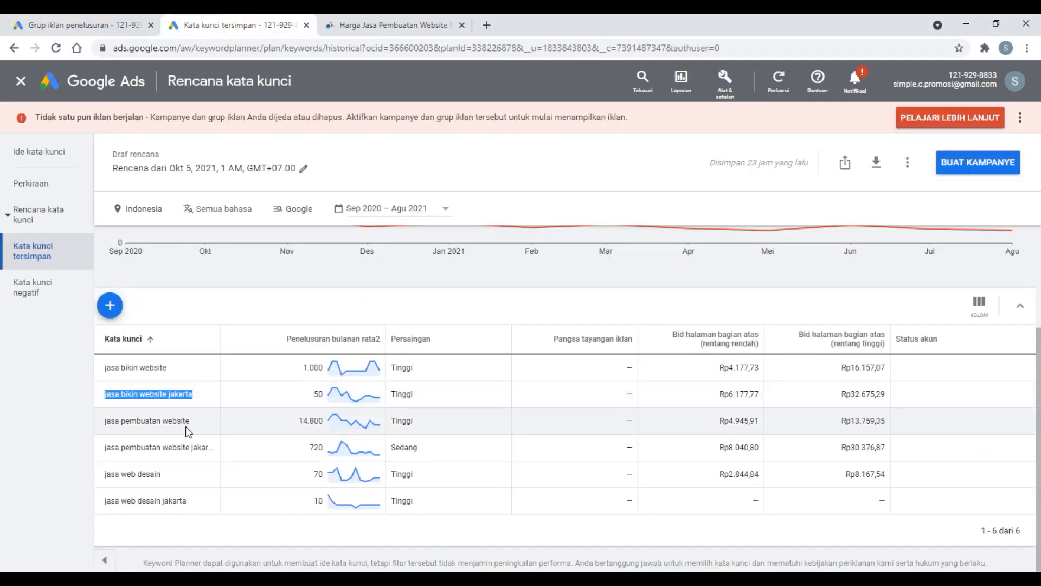
key("ctrl+Page_Up")
key("ctrl+Page_Down")
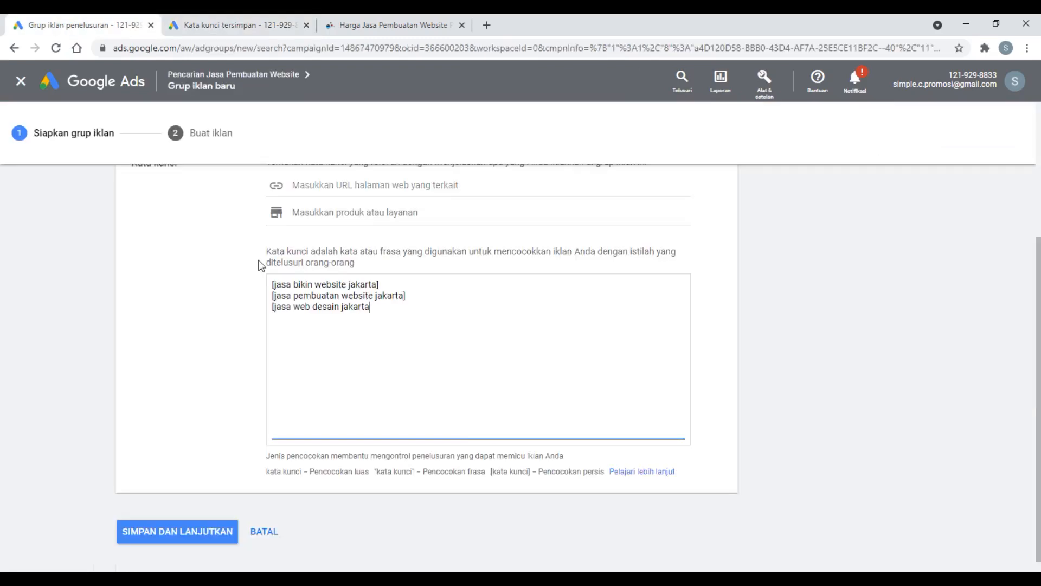
scroll(261, 266, "up", 4)
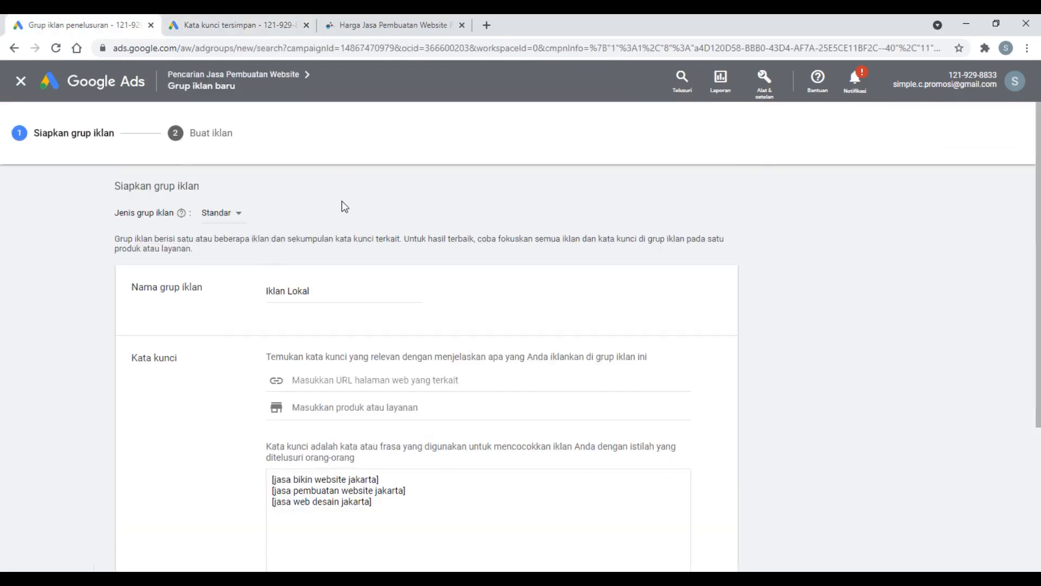
scroll(343, 214, "down", 4)
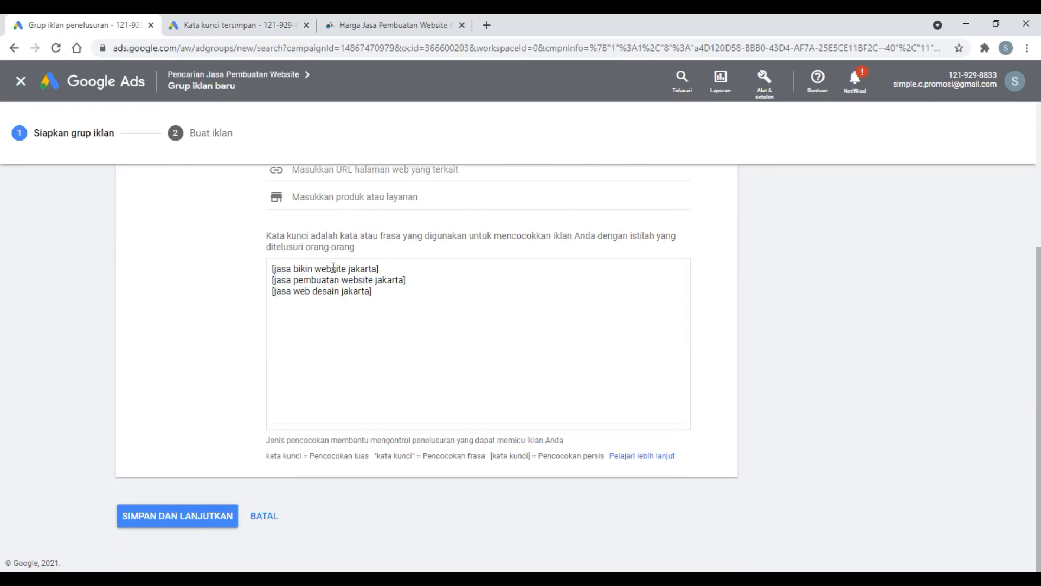
left_click(181, 518)
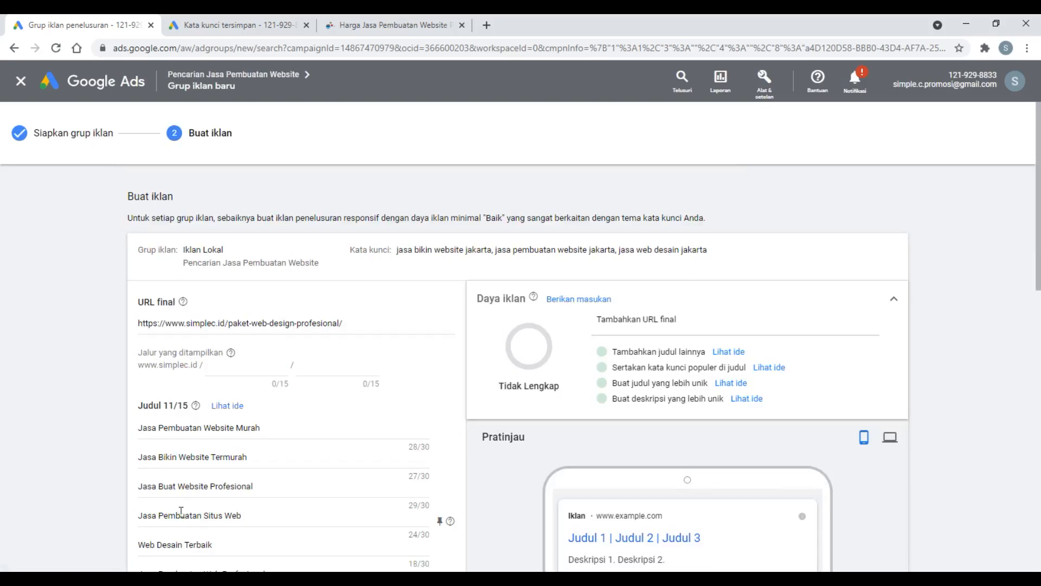
Step: Review the Iklan Lokal responsive search ad's headlines, descriptions and ad strength, checking the headlines that target Jakarta, Bintaro and Rempoa
scroll(295, 379, "down", 2)
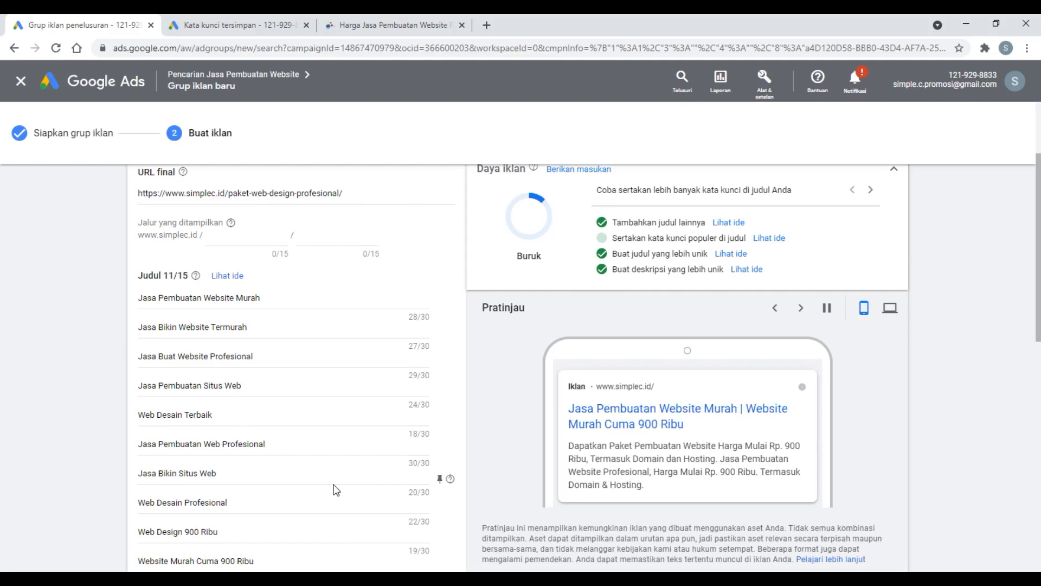
scroll(284, 297, "down", 5)
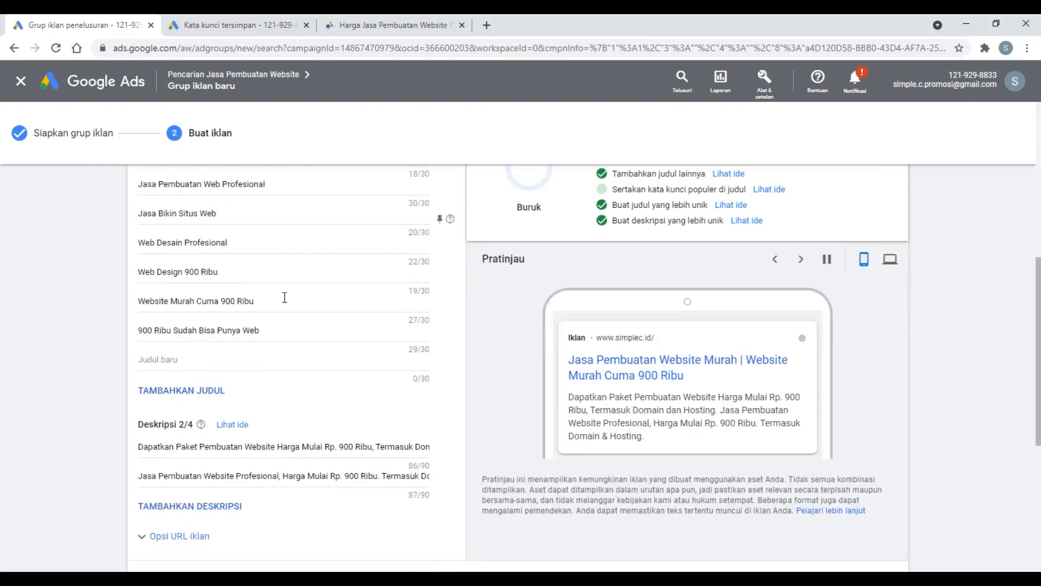
scroll(284, 335, "up", 4)
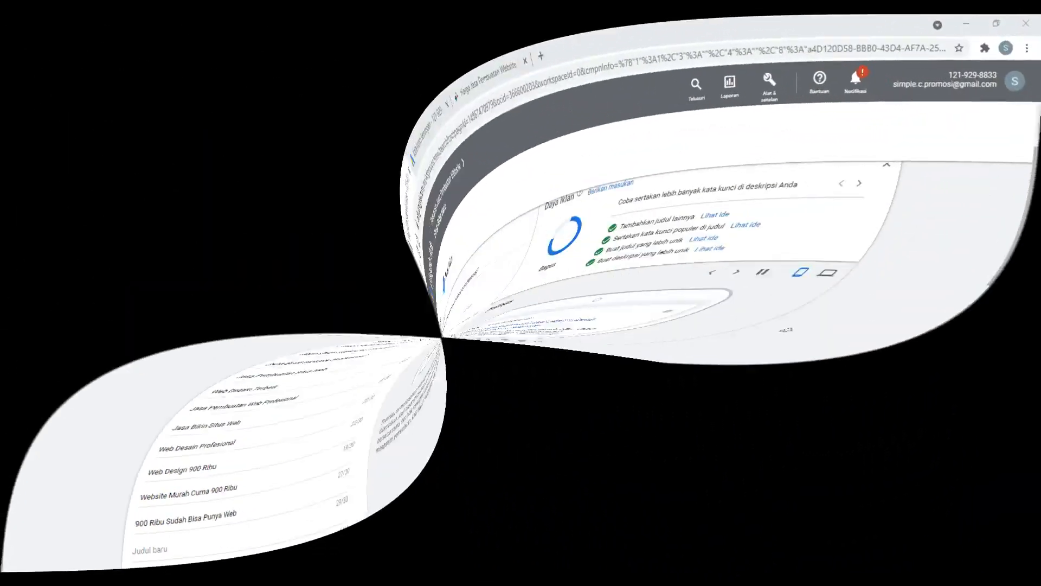
scroll(401, 421, "down", 3)
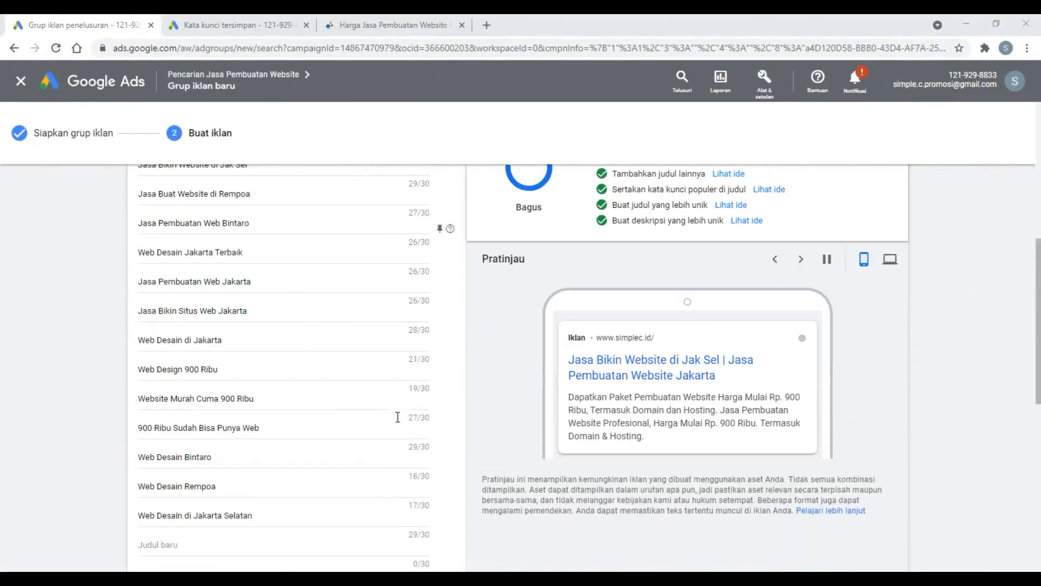
scroll(305, 333, "down", 5)
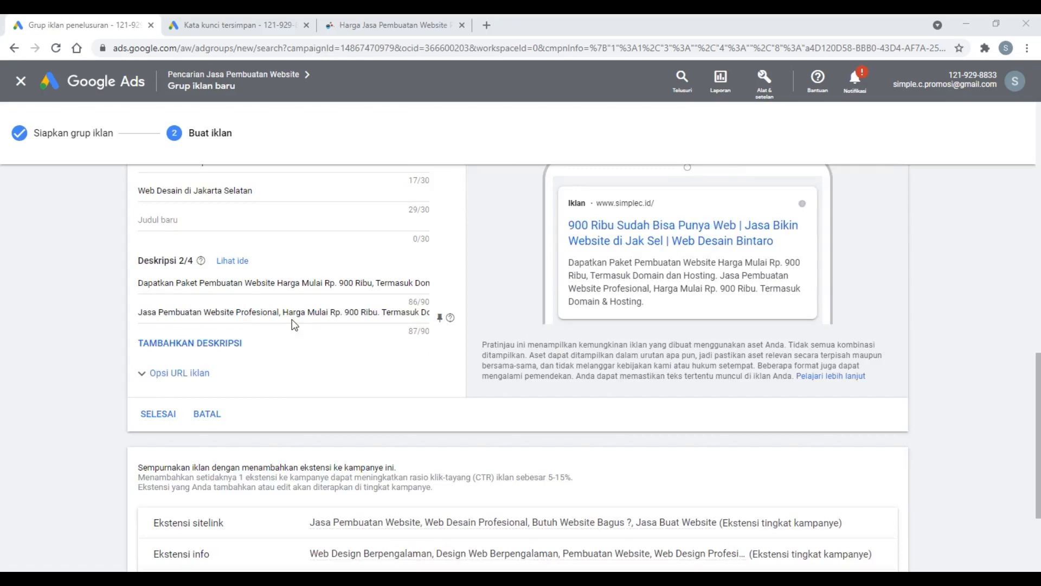
scroll(293, 319, "up", 6)
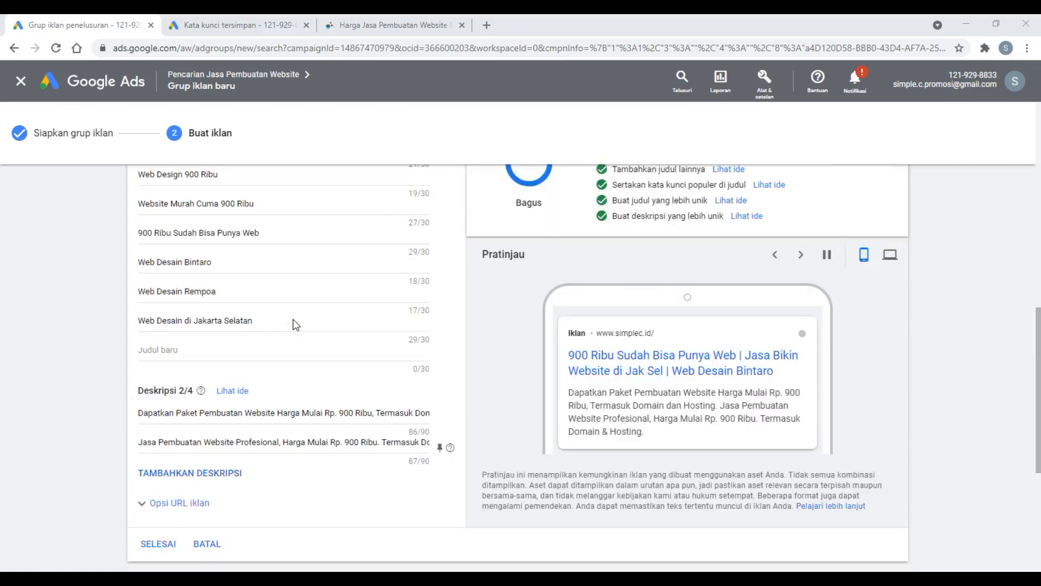
scroll(287, 337, "up", 1)
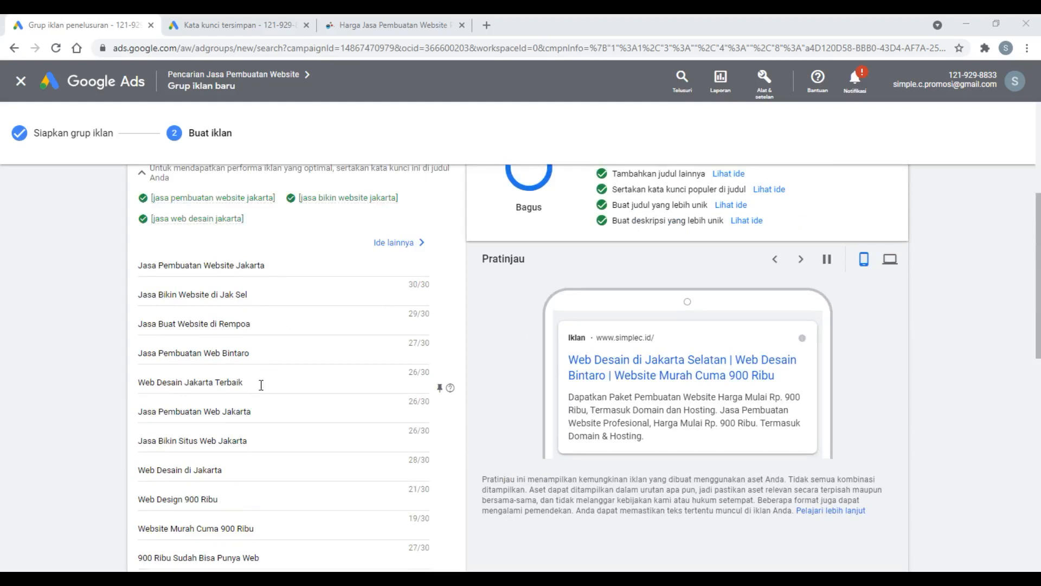
scroll(261, 385, "down", 4)
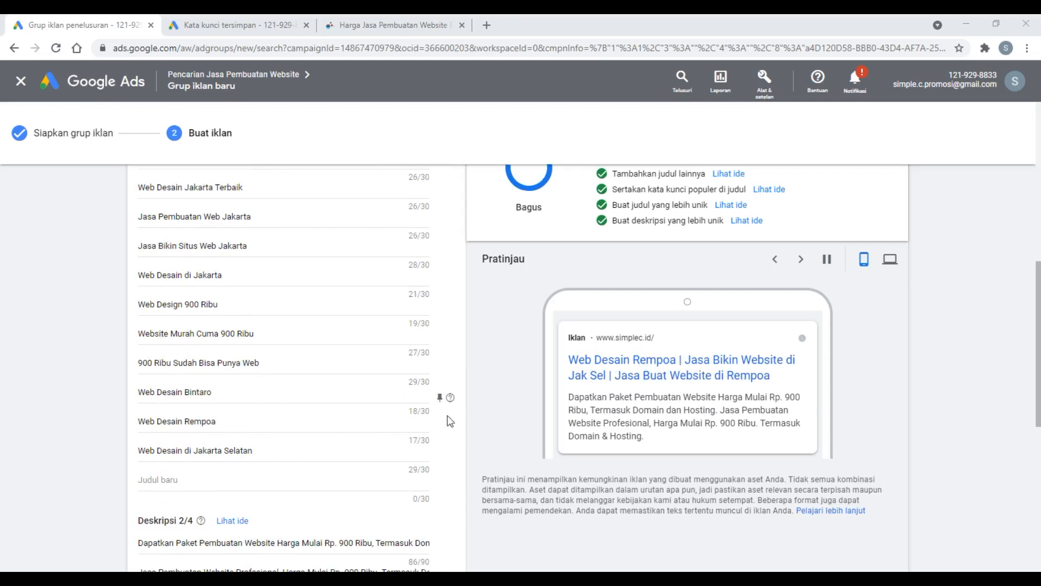
scroll(449, 418, "up", 7)
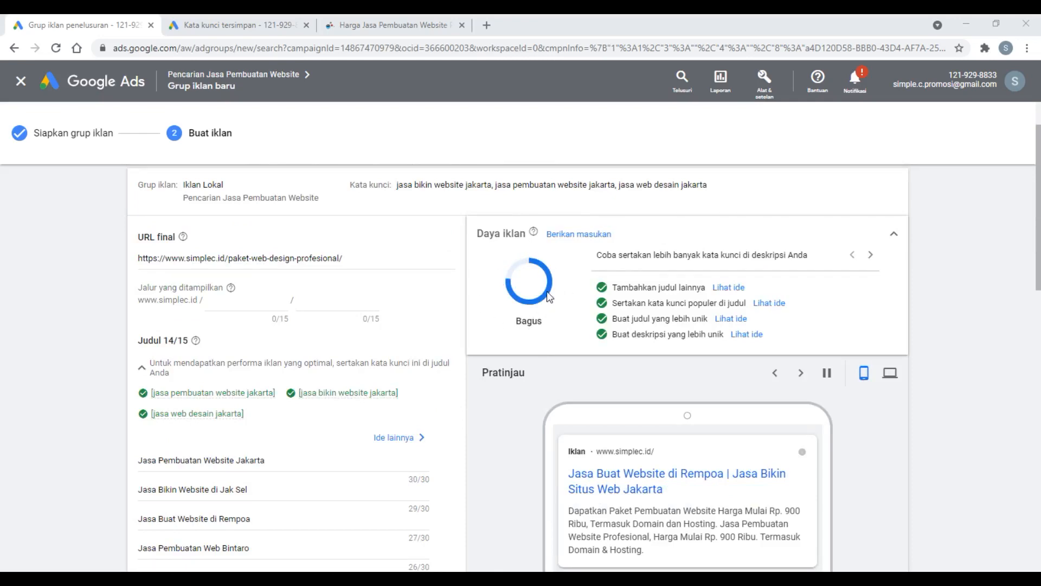
scroll(542, 329, "down", 7)
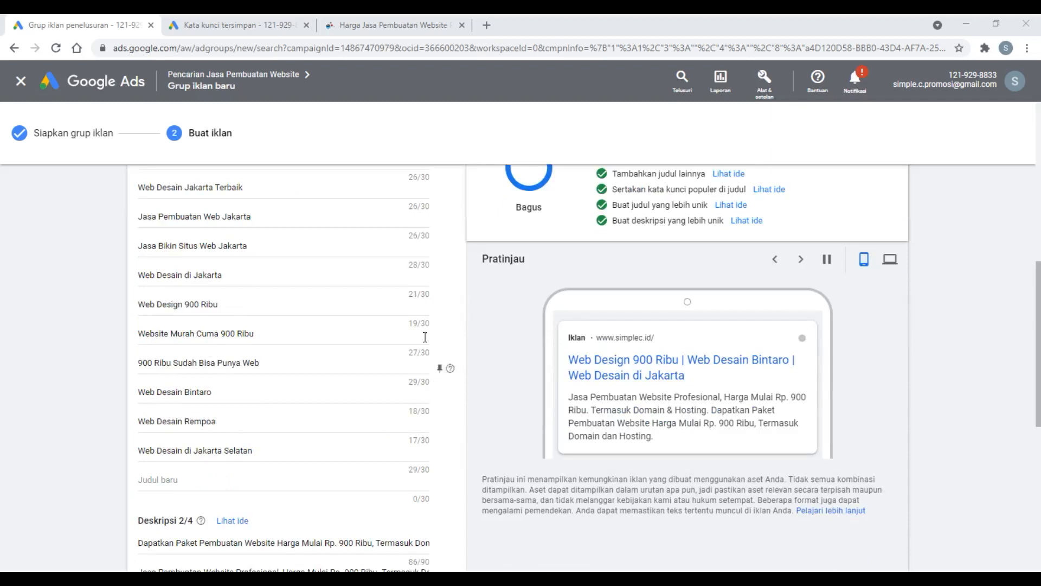
scroll(283, 341, "down", 1)
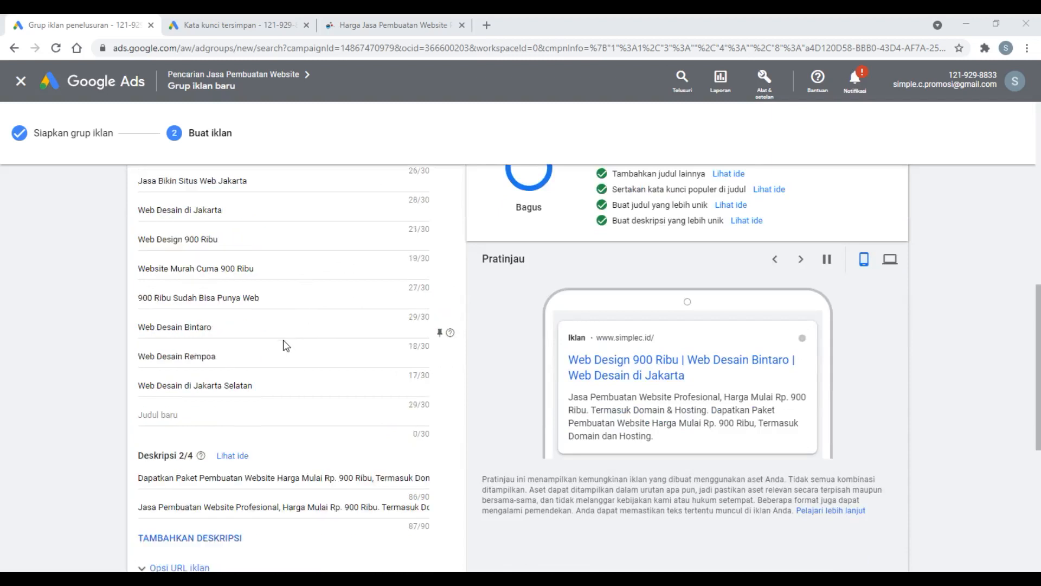
scroll(284, 340, "up", 2)
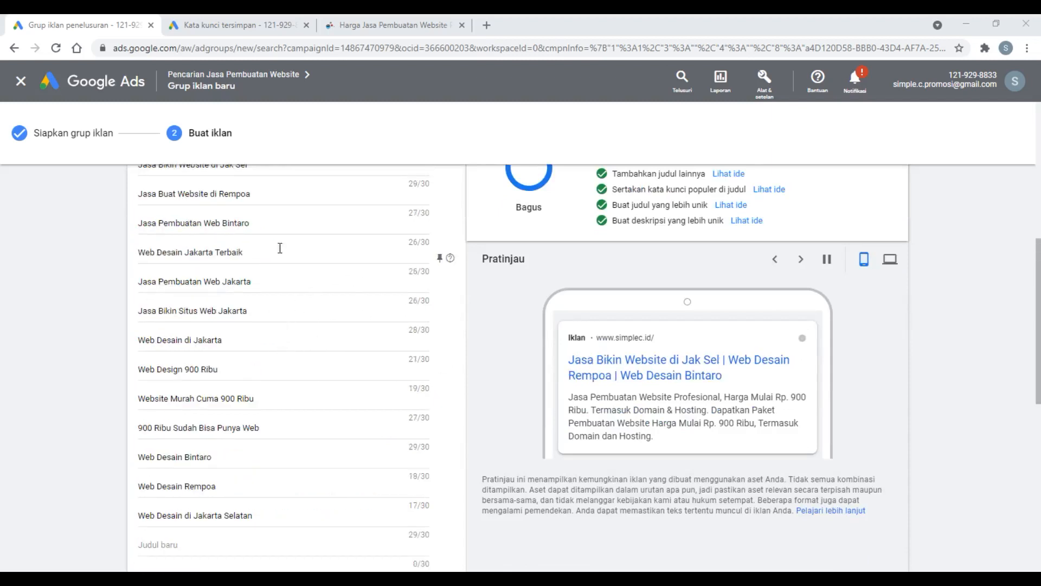
scroll(287, 266, "up", 1)
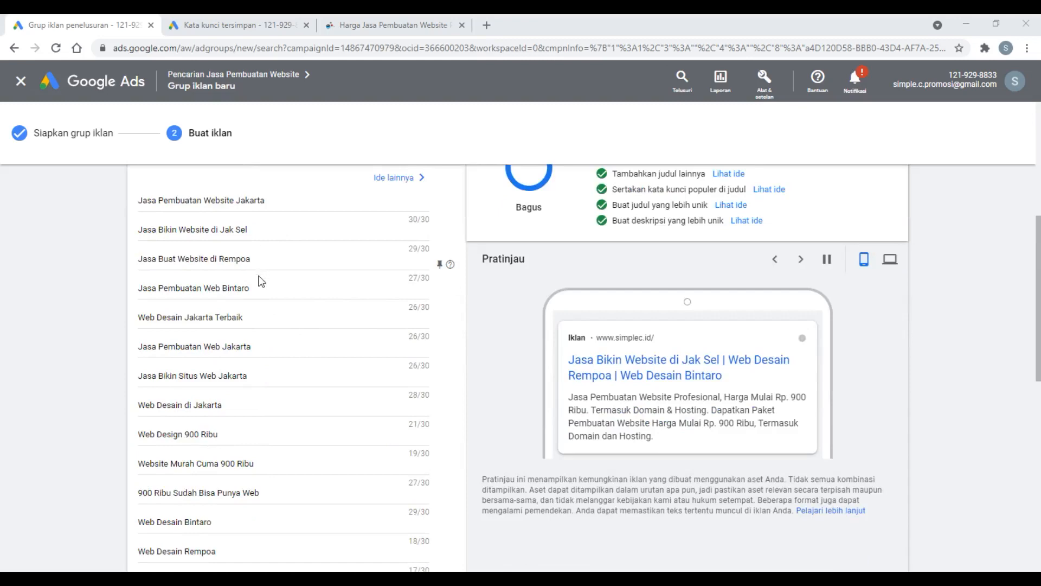
scroll(268, 401, "down", 2)
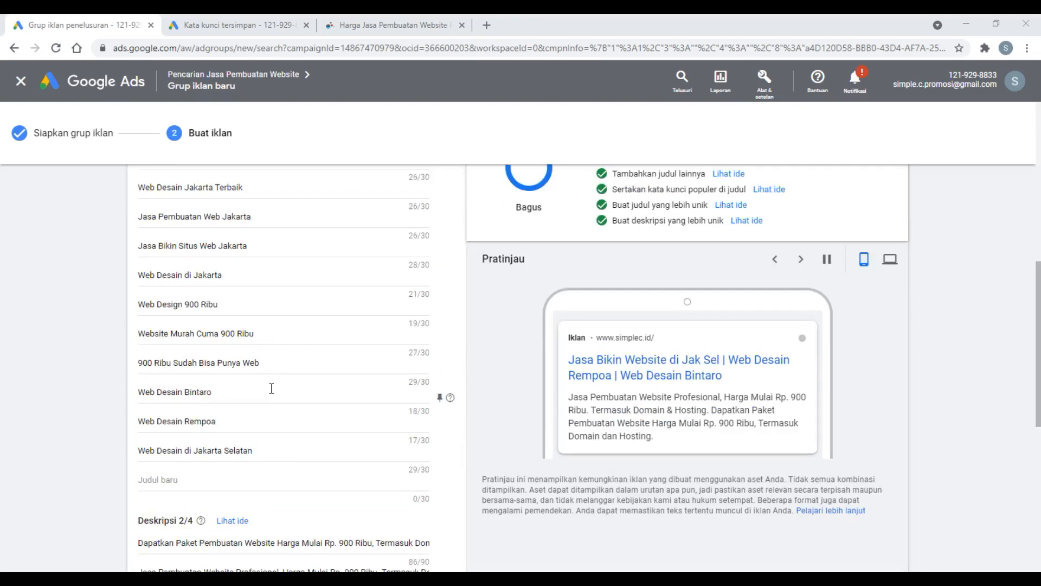
scroll(271, 387, "down", 2)
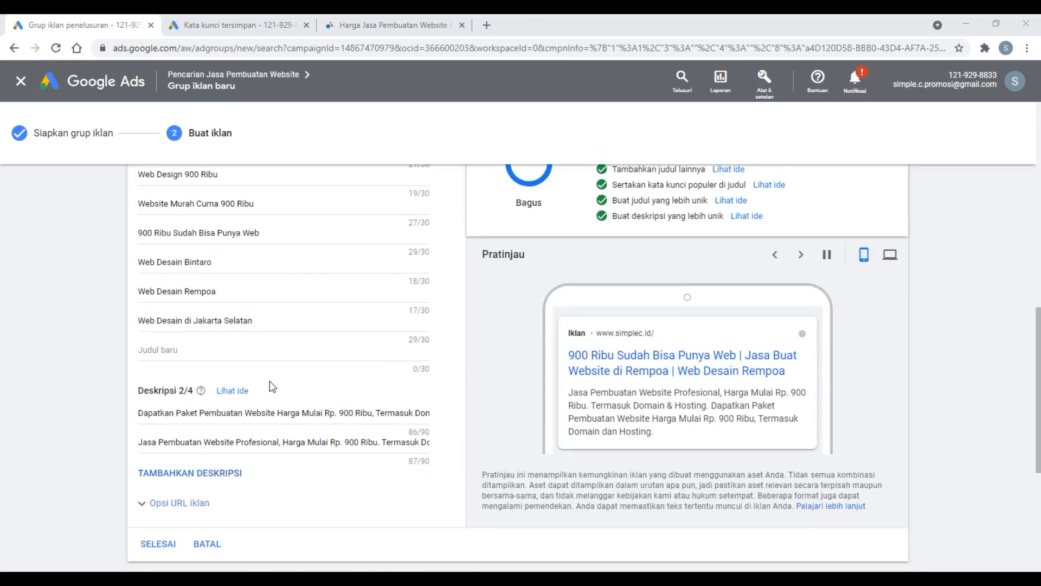
Step: Check the campaign-level sitelink, callout and call extensions, and save the Iklan Lokal ad to continue
scroll(270, 384, "down", 4)
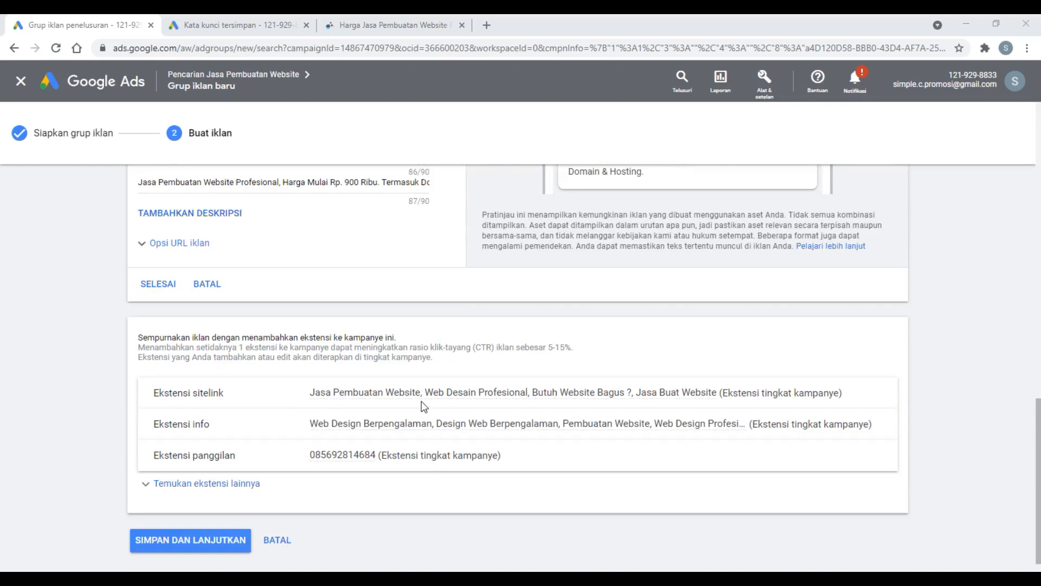
mouse_move(468, 429)
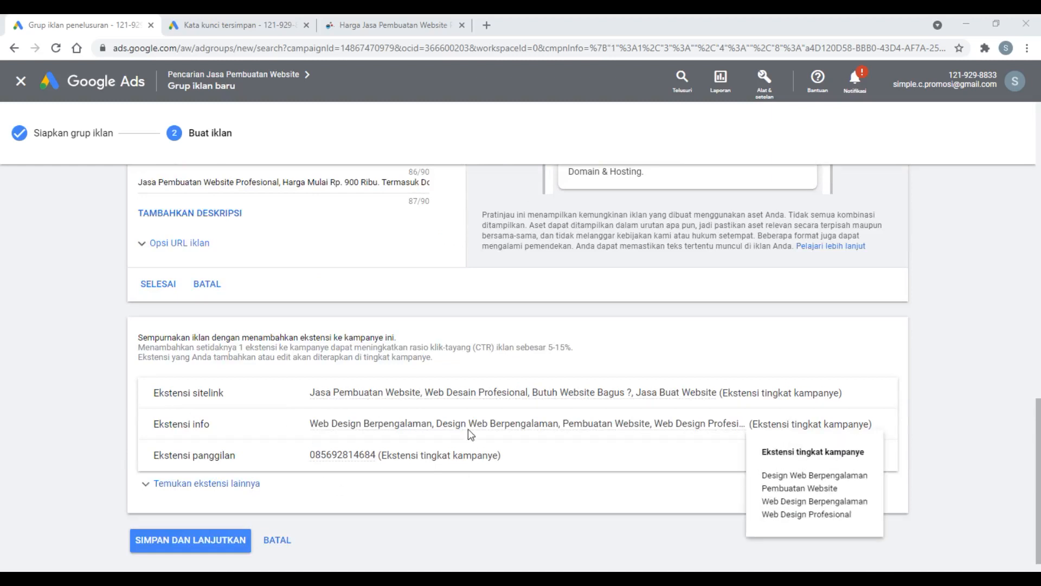
scroll(514, 510, "down", 1)
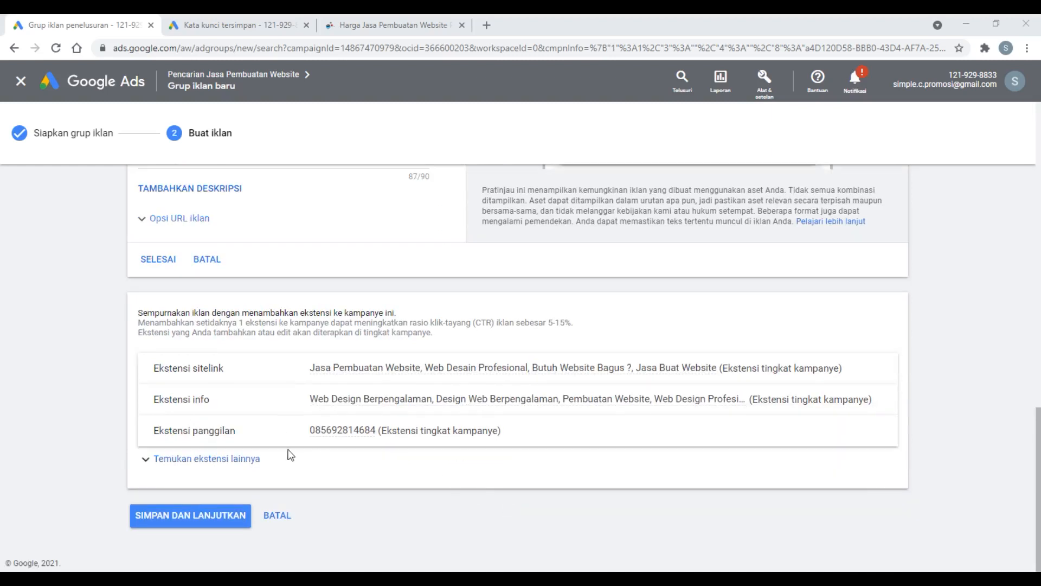
left_click(176, 518)
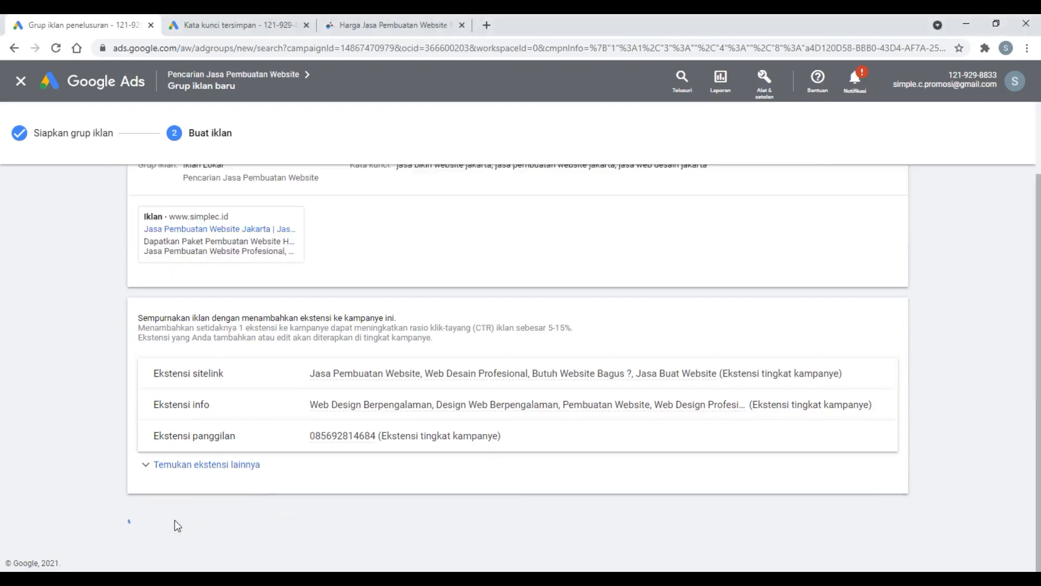